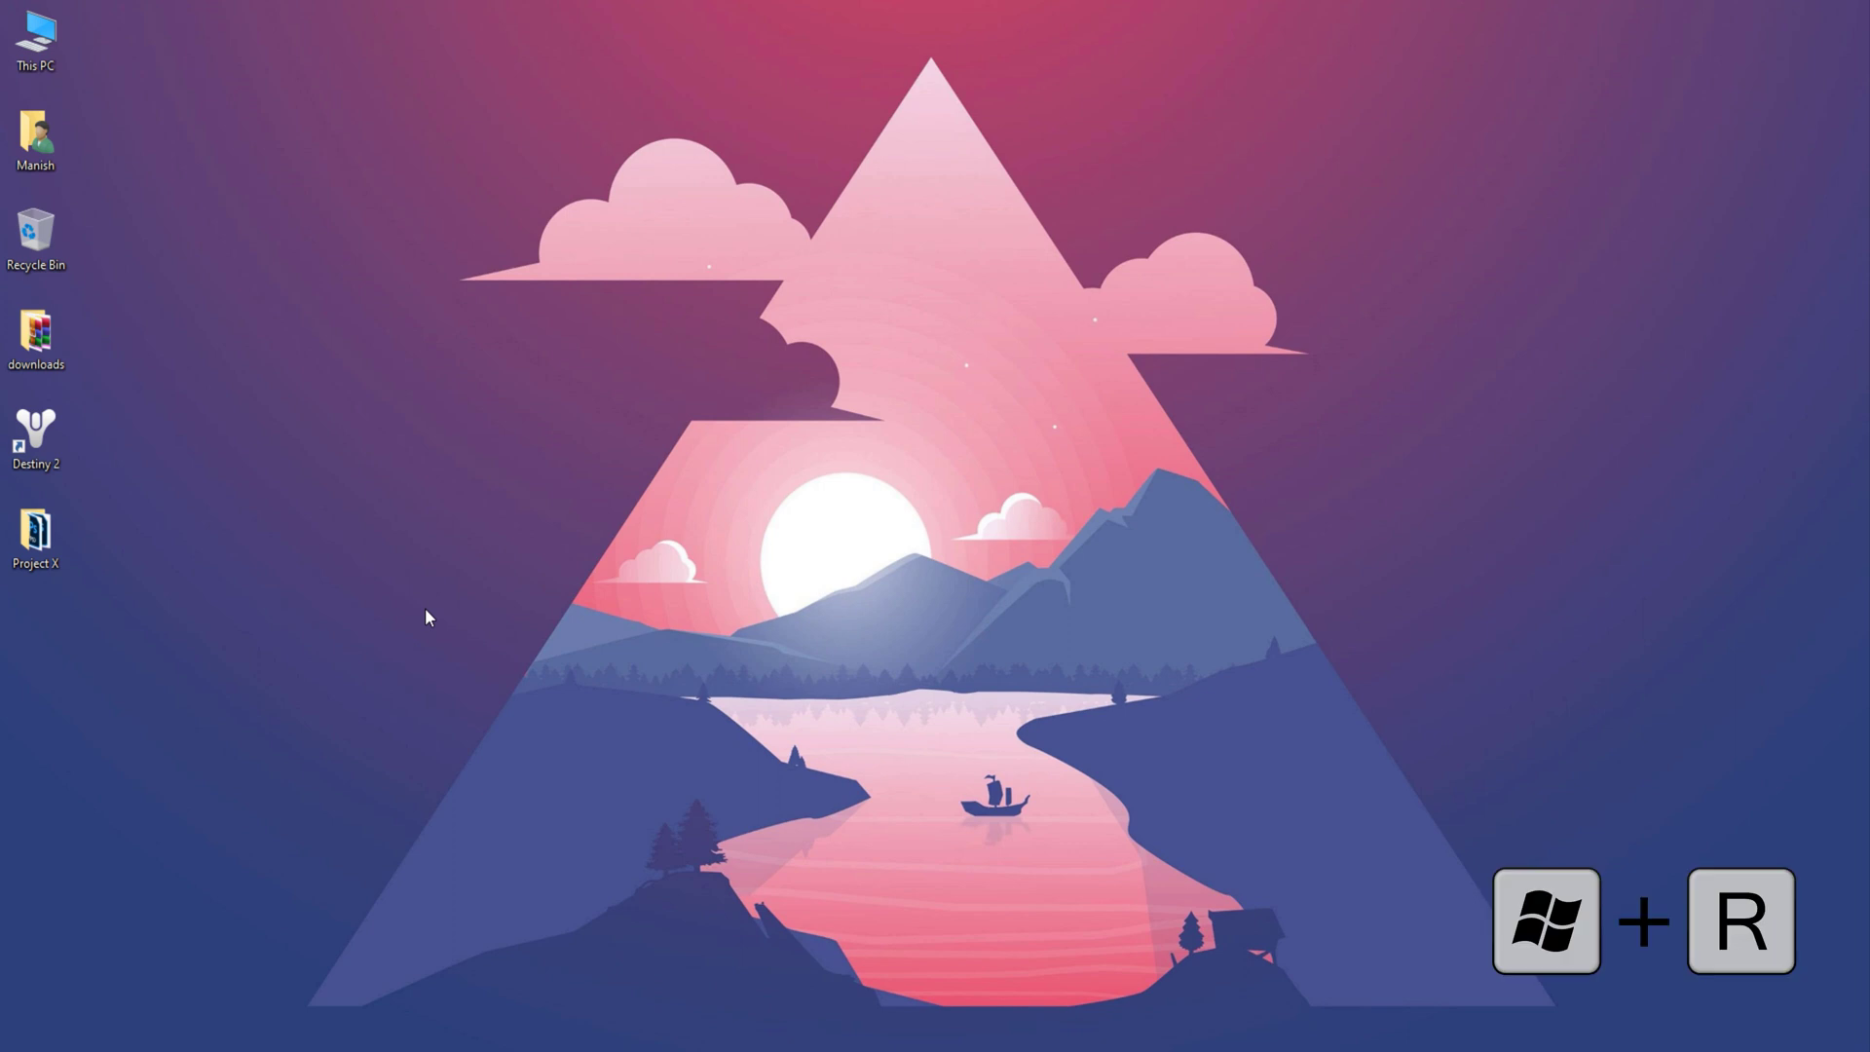
Run sysdm.cpl from the Run dialog to bring up System Properties
key(super+r)
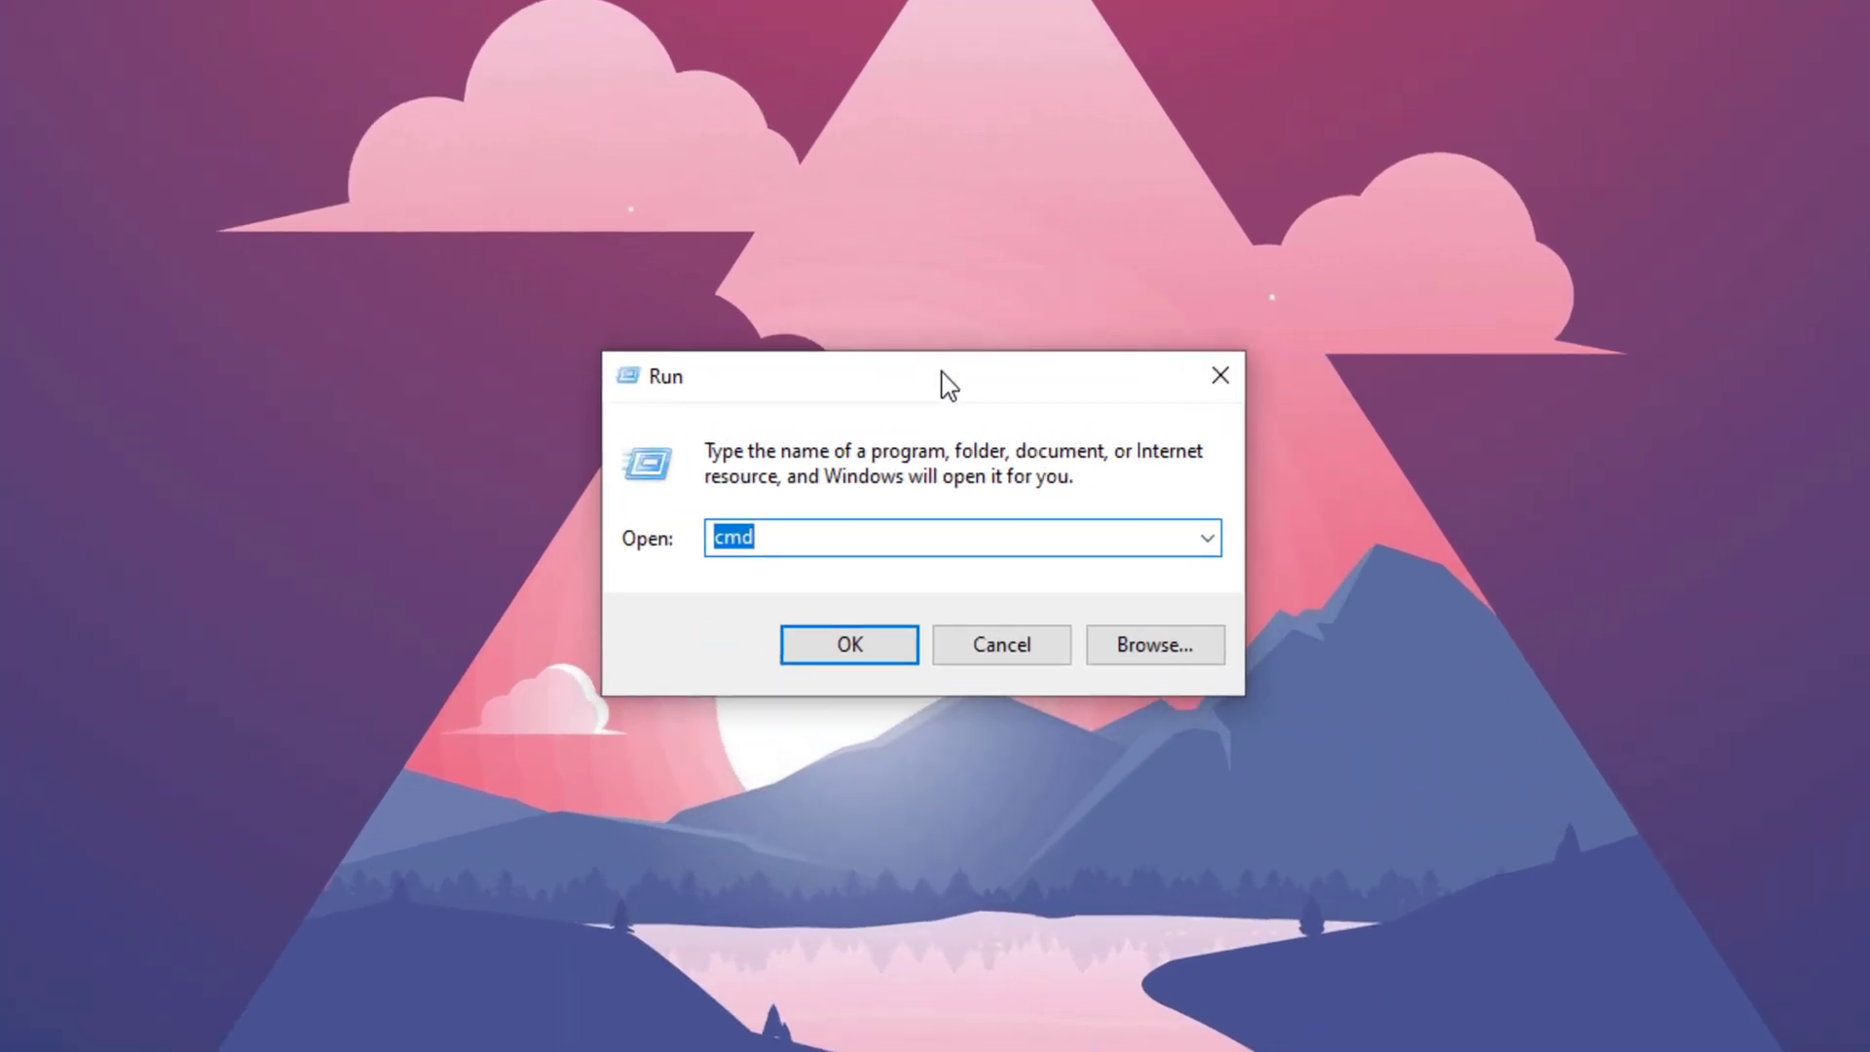
key(BackSpace)
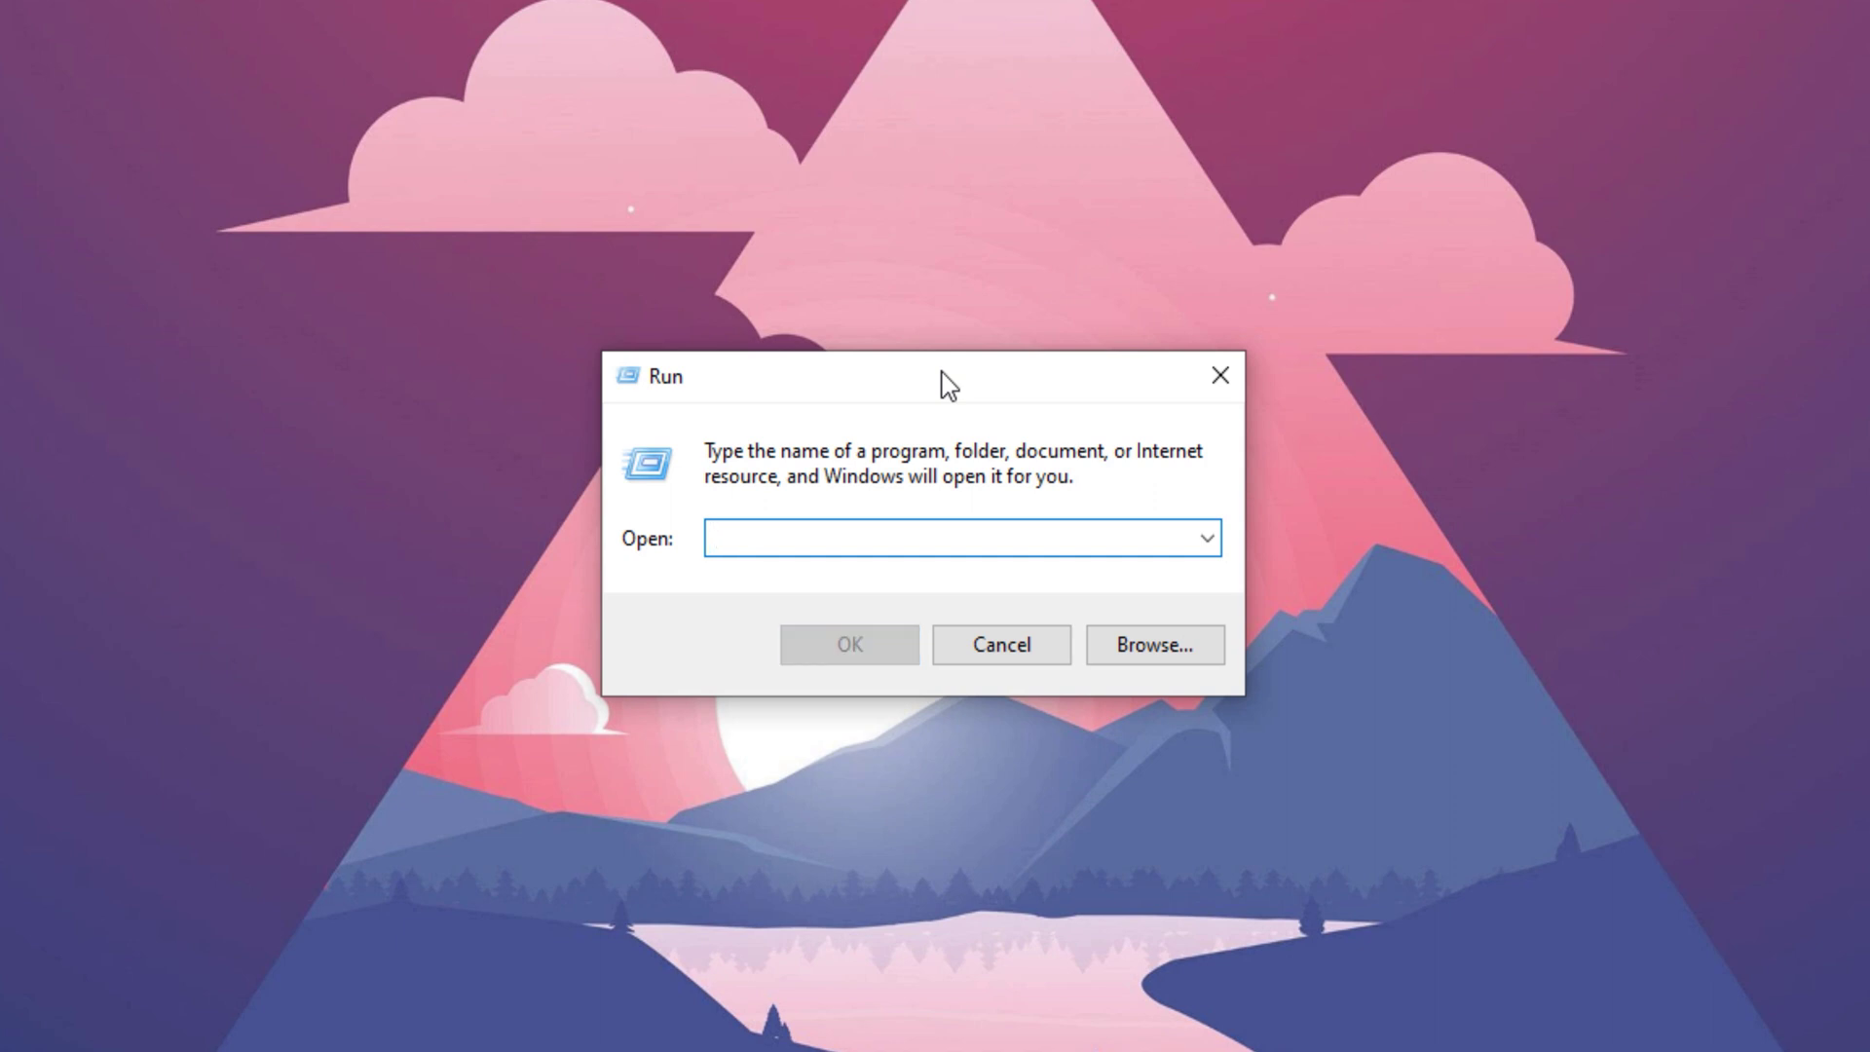
text(sysdm.cp)
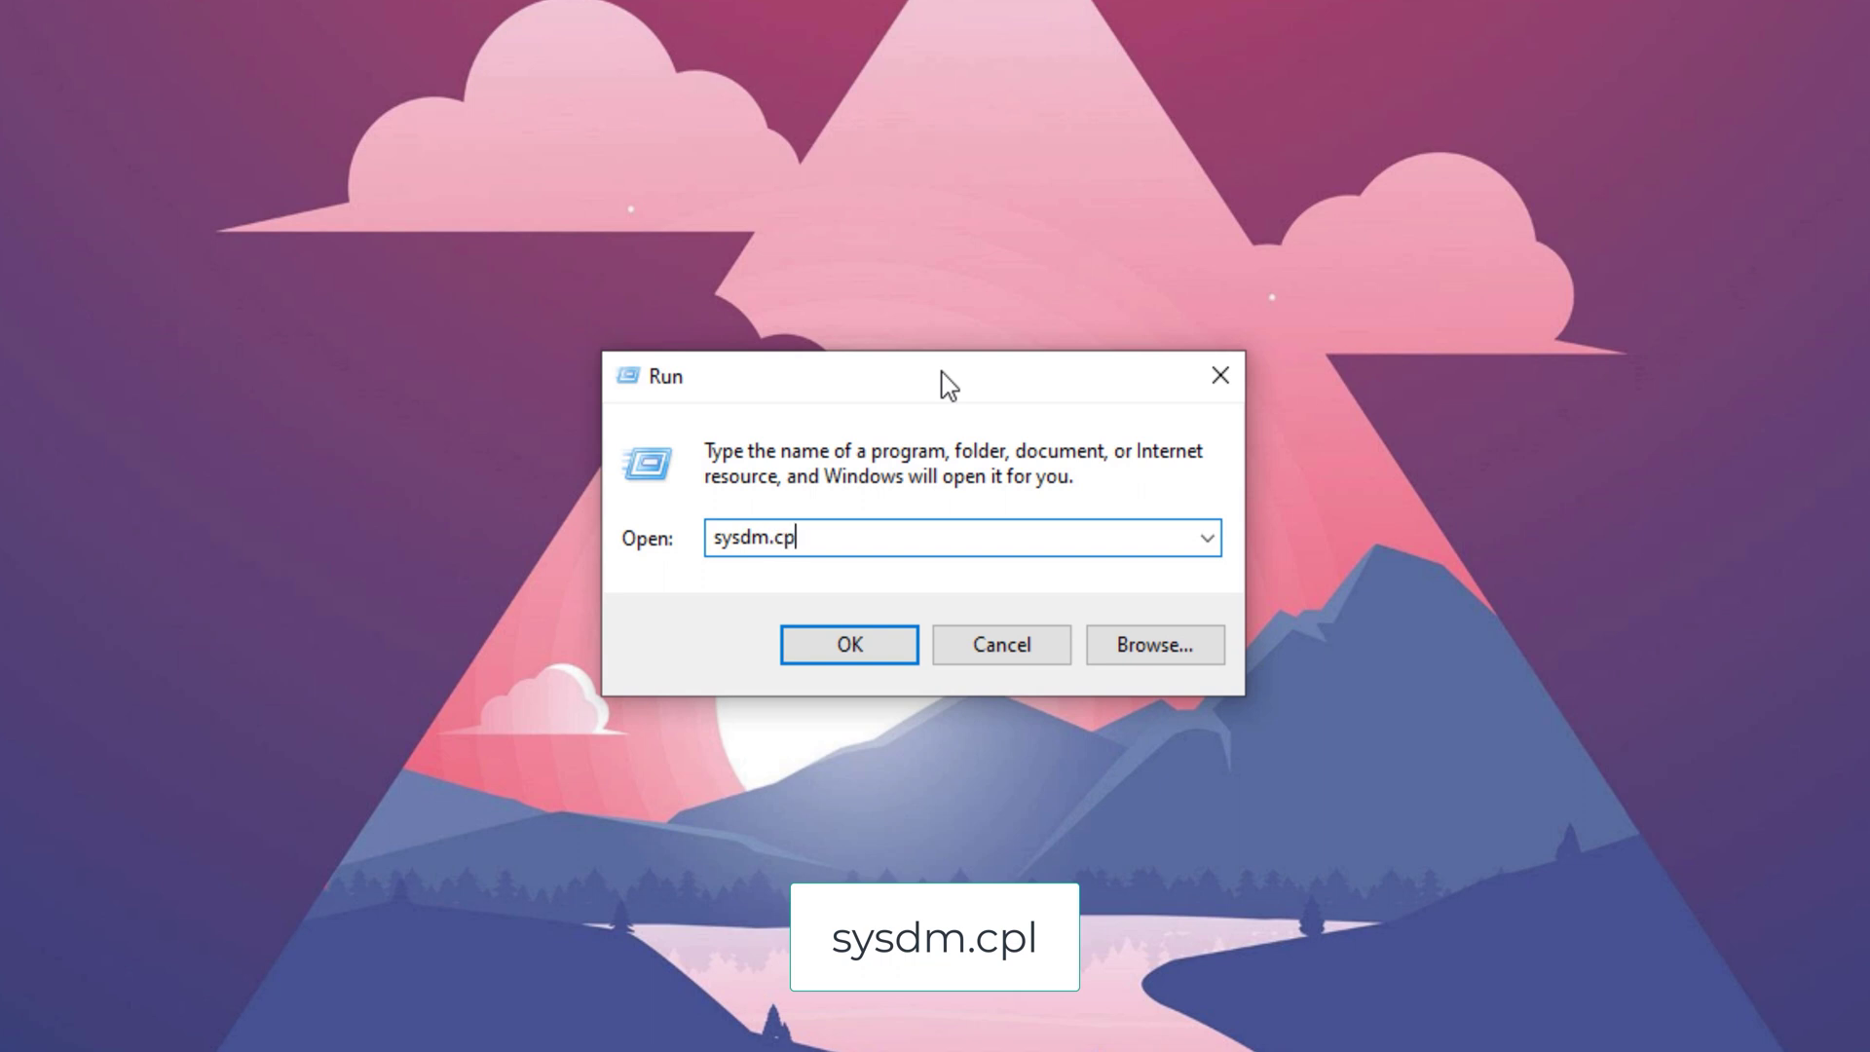
text(l)
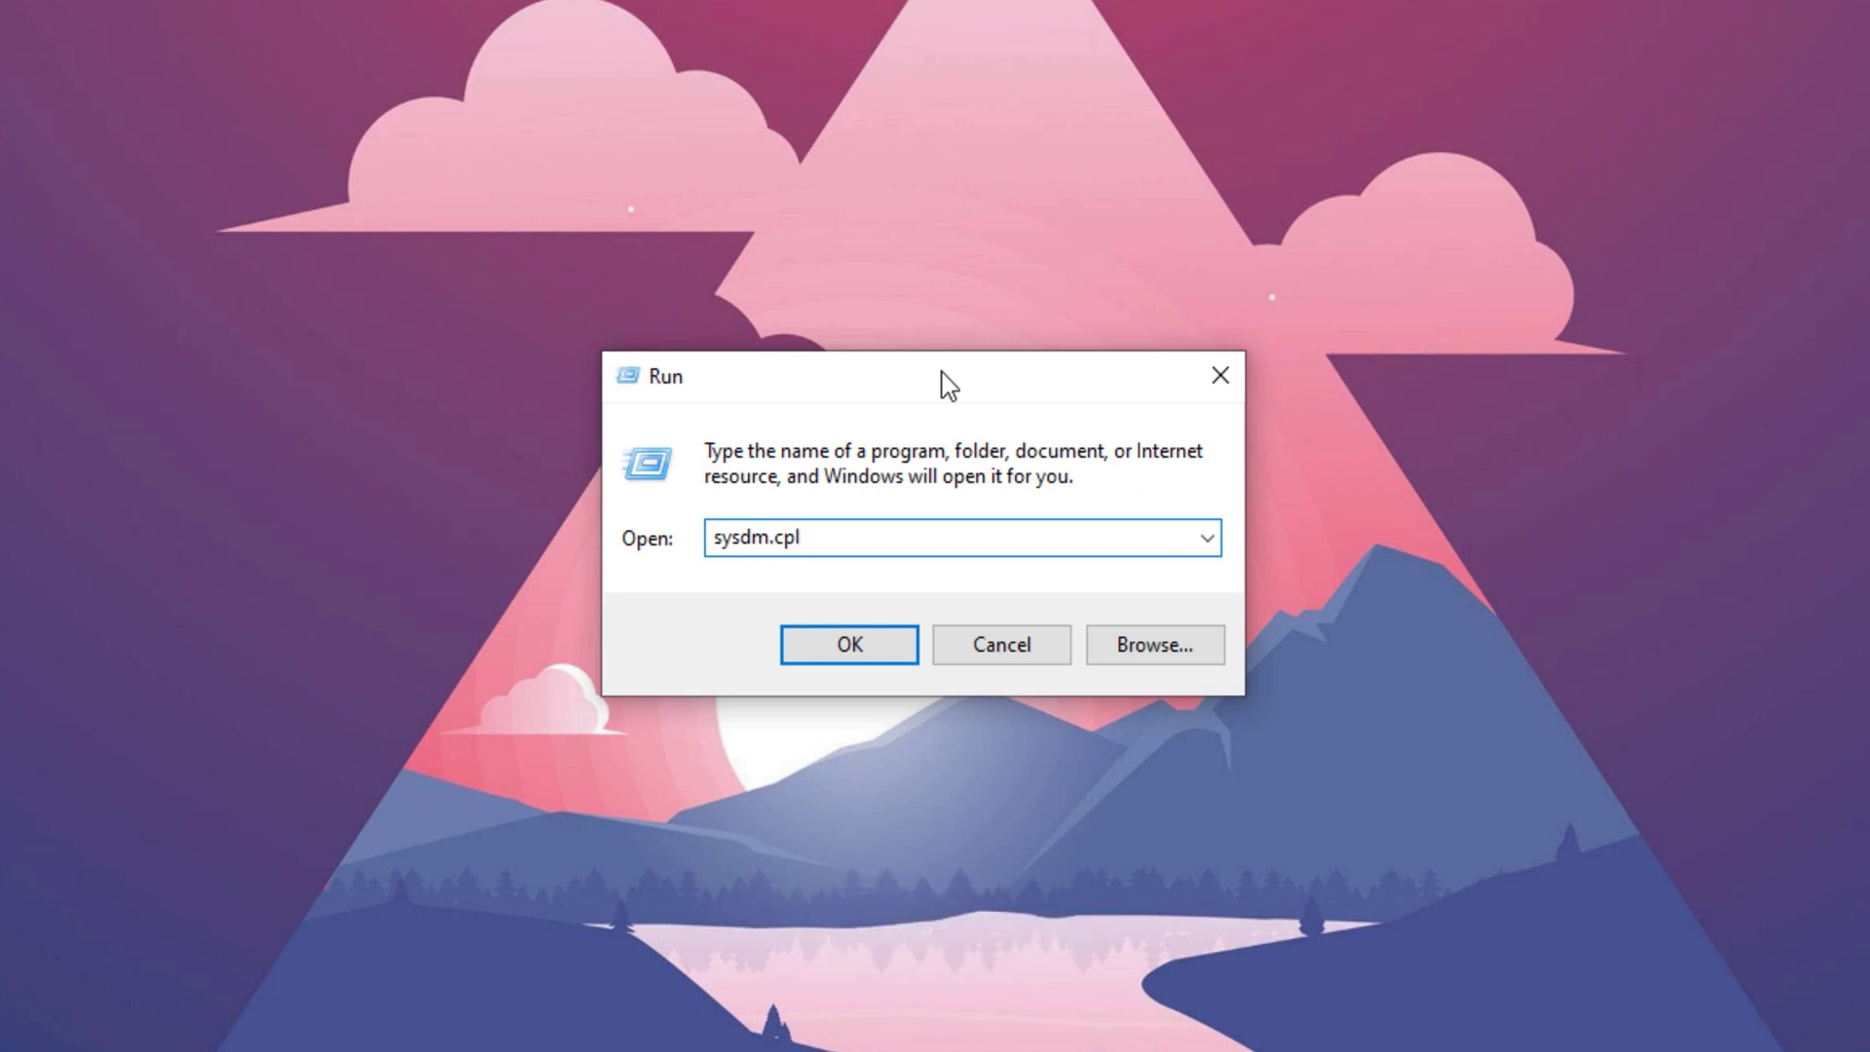
key(Return)
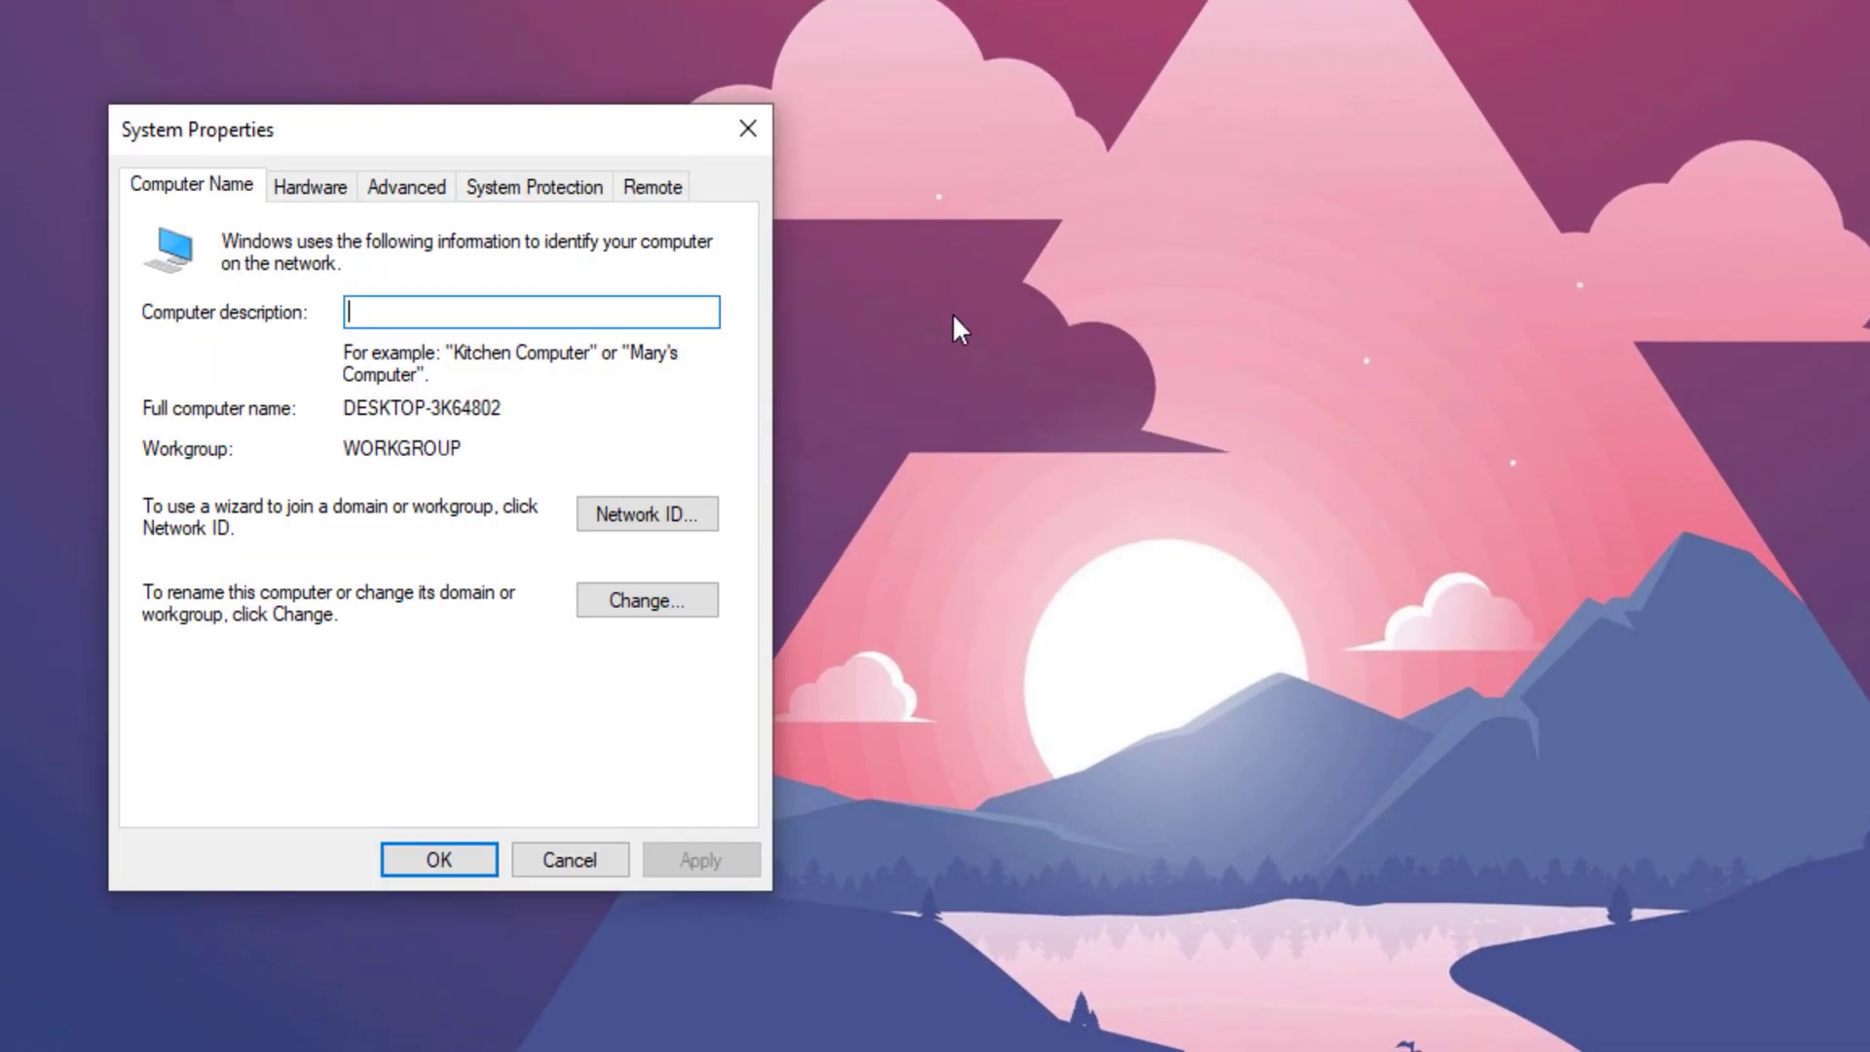
Open Environment Variables from the Advanced tab of System Properties
click(425, 195)
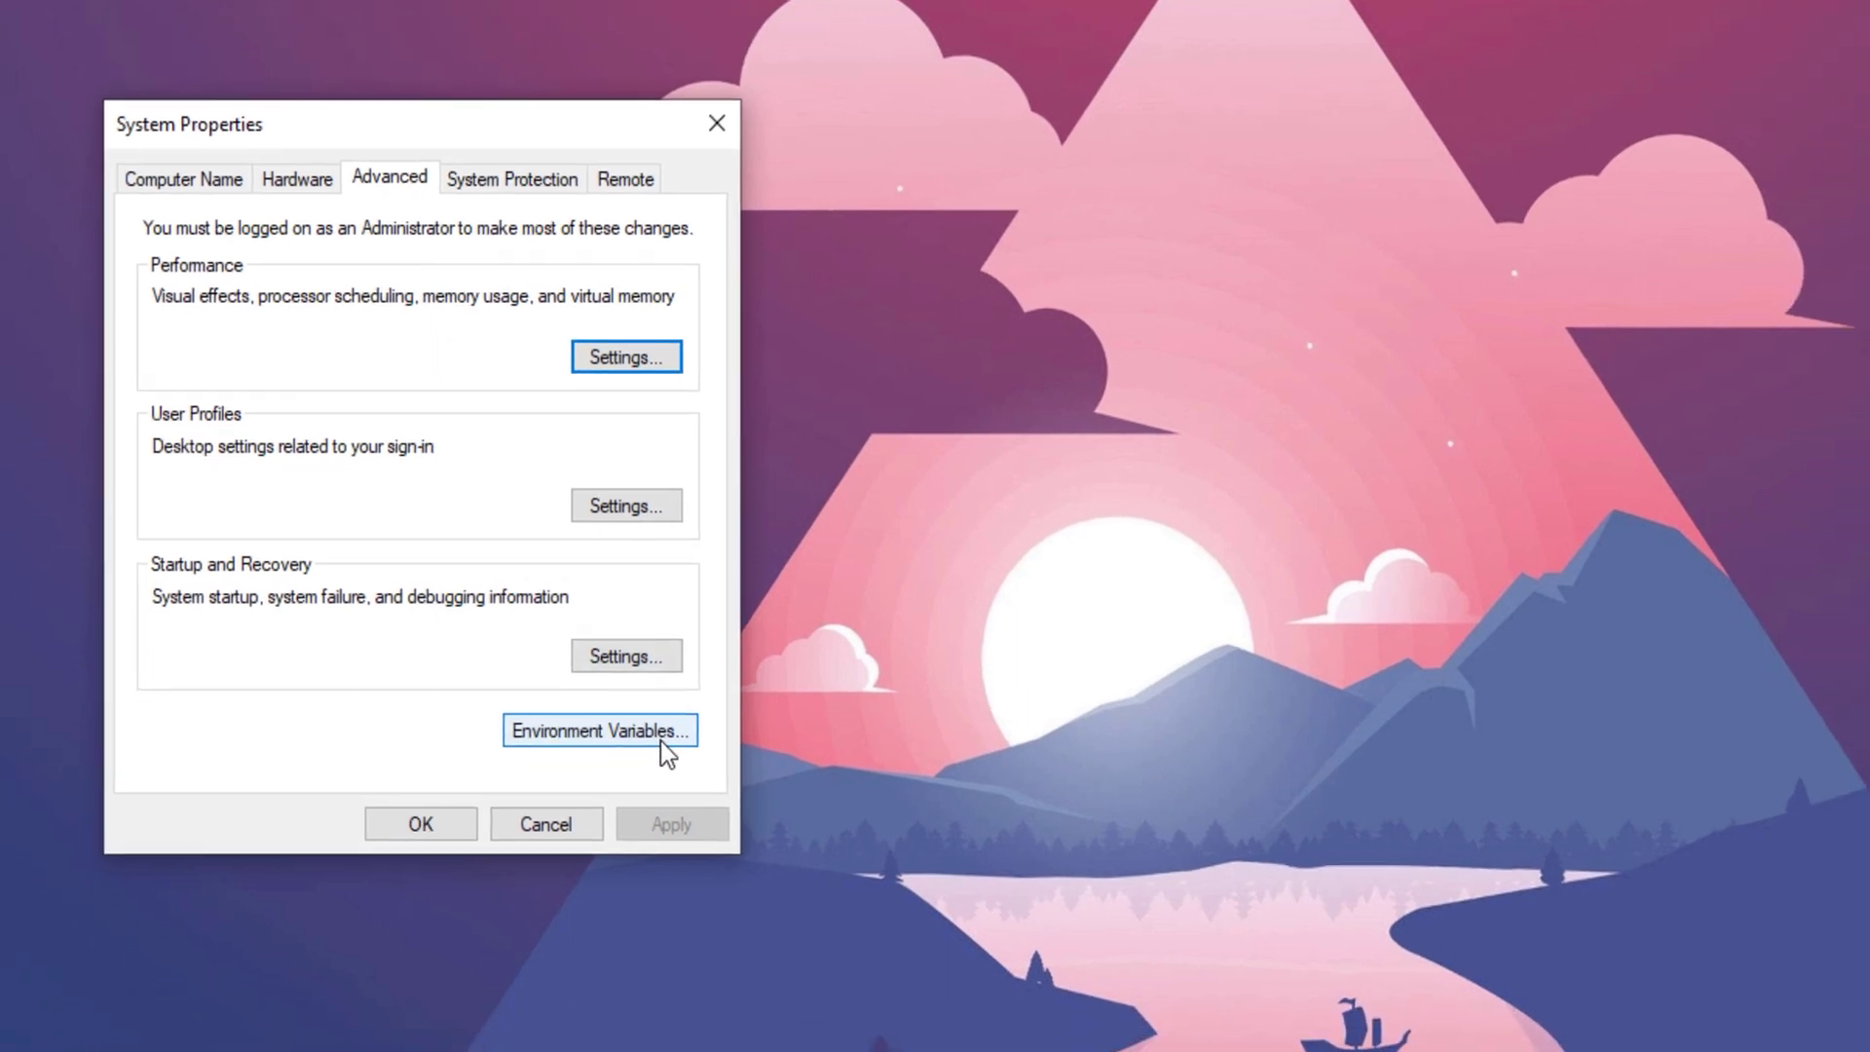
click(681, 769)
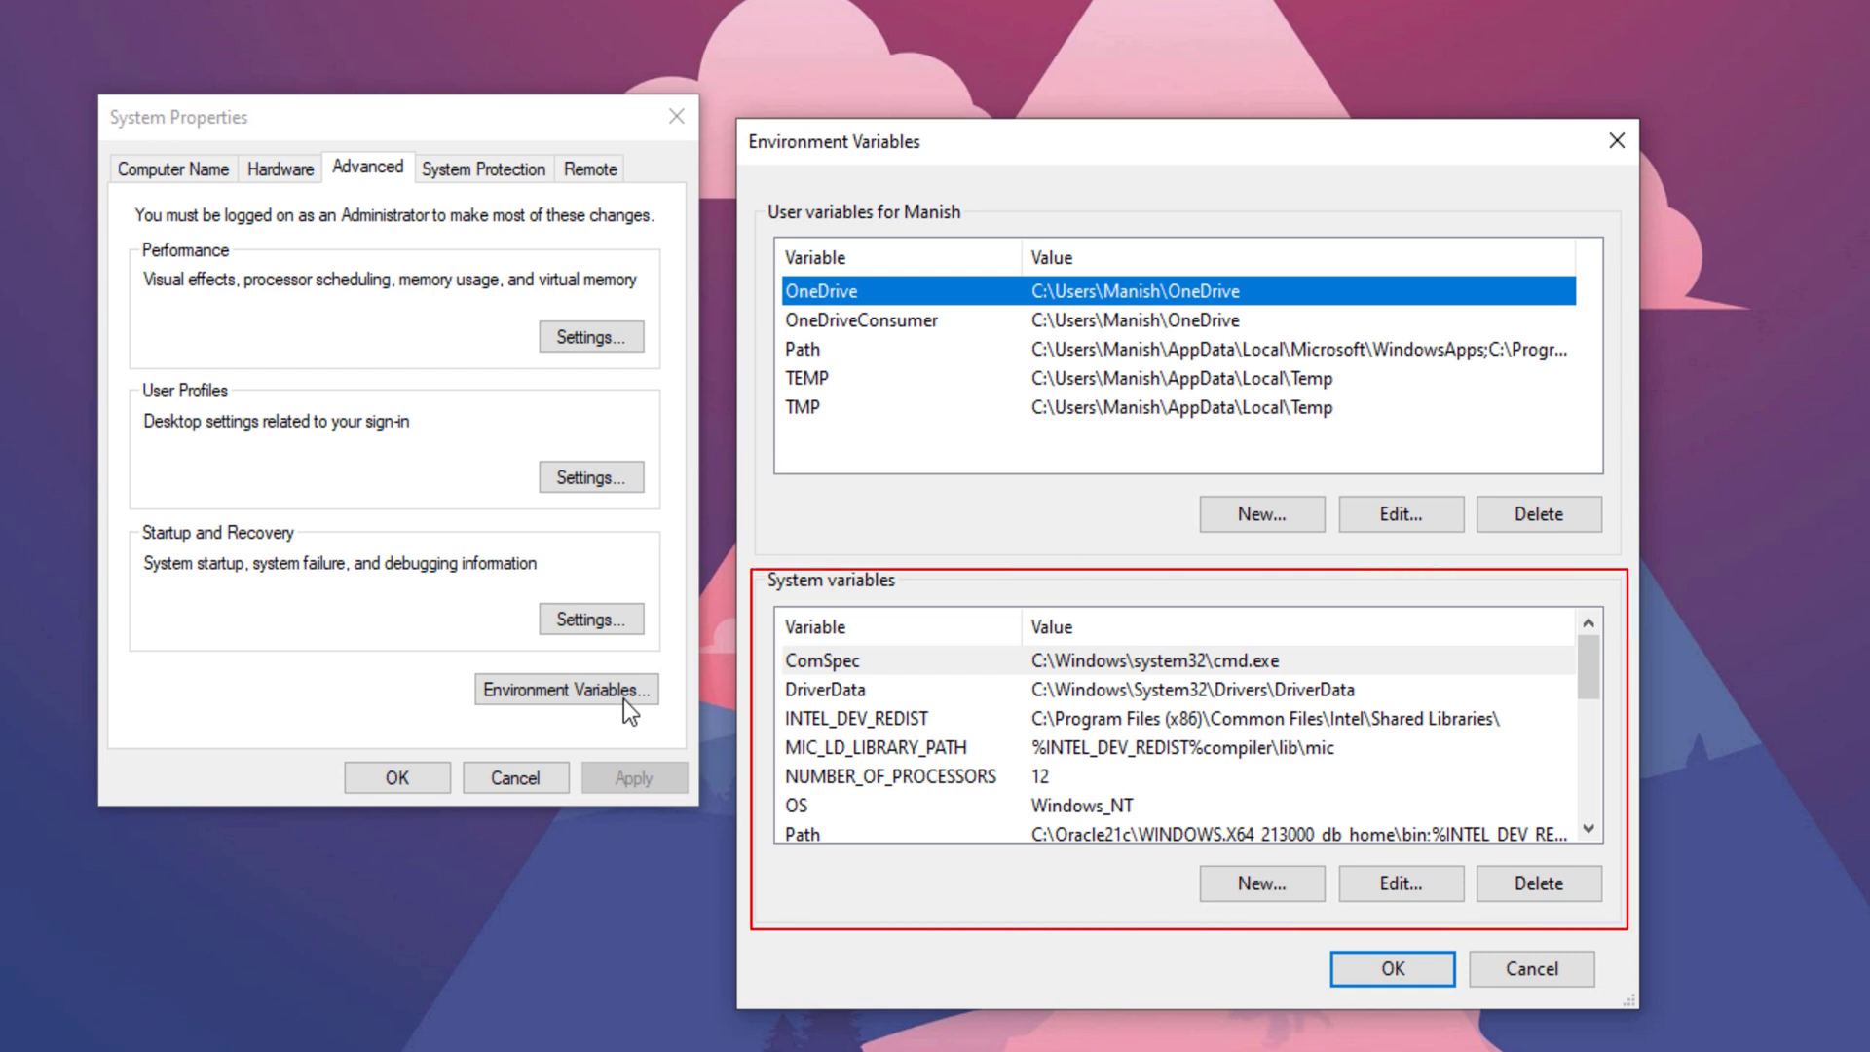
Delete the C:\Oracle21c\WINDOWS.X64_213000_db_home\bin entry from the system Path variable
click(856, 834)
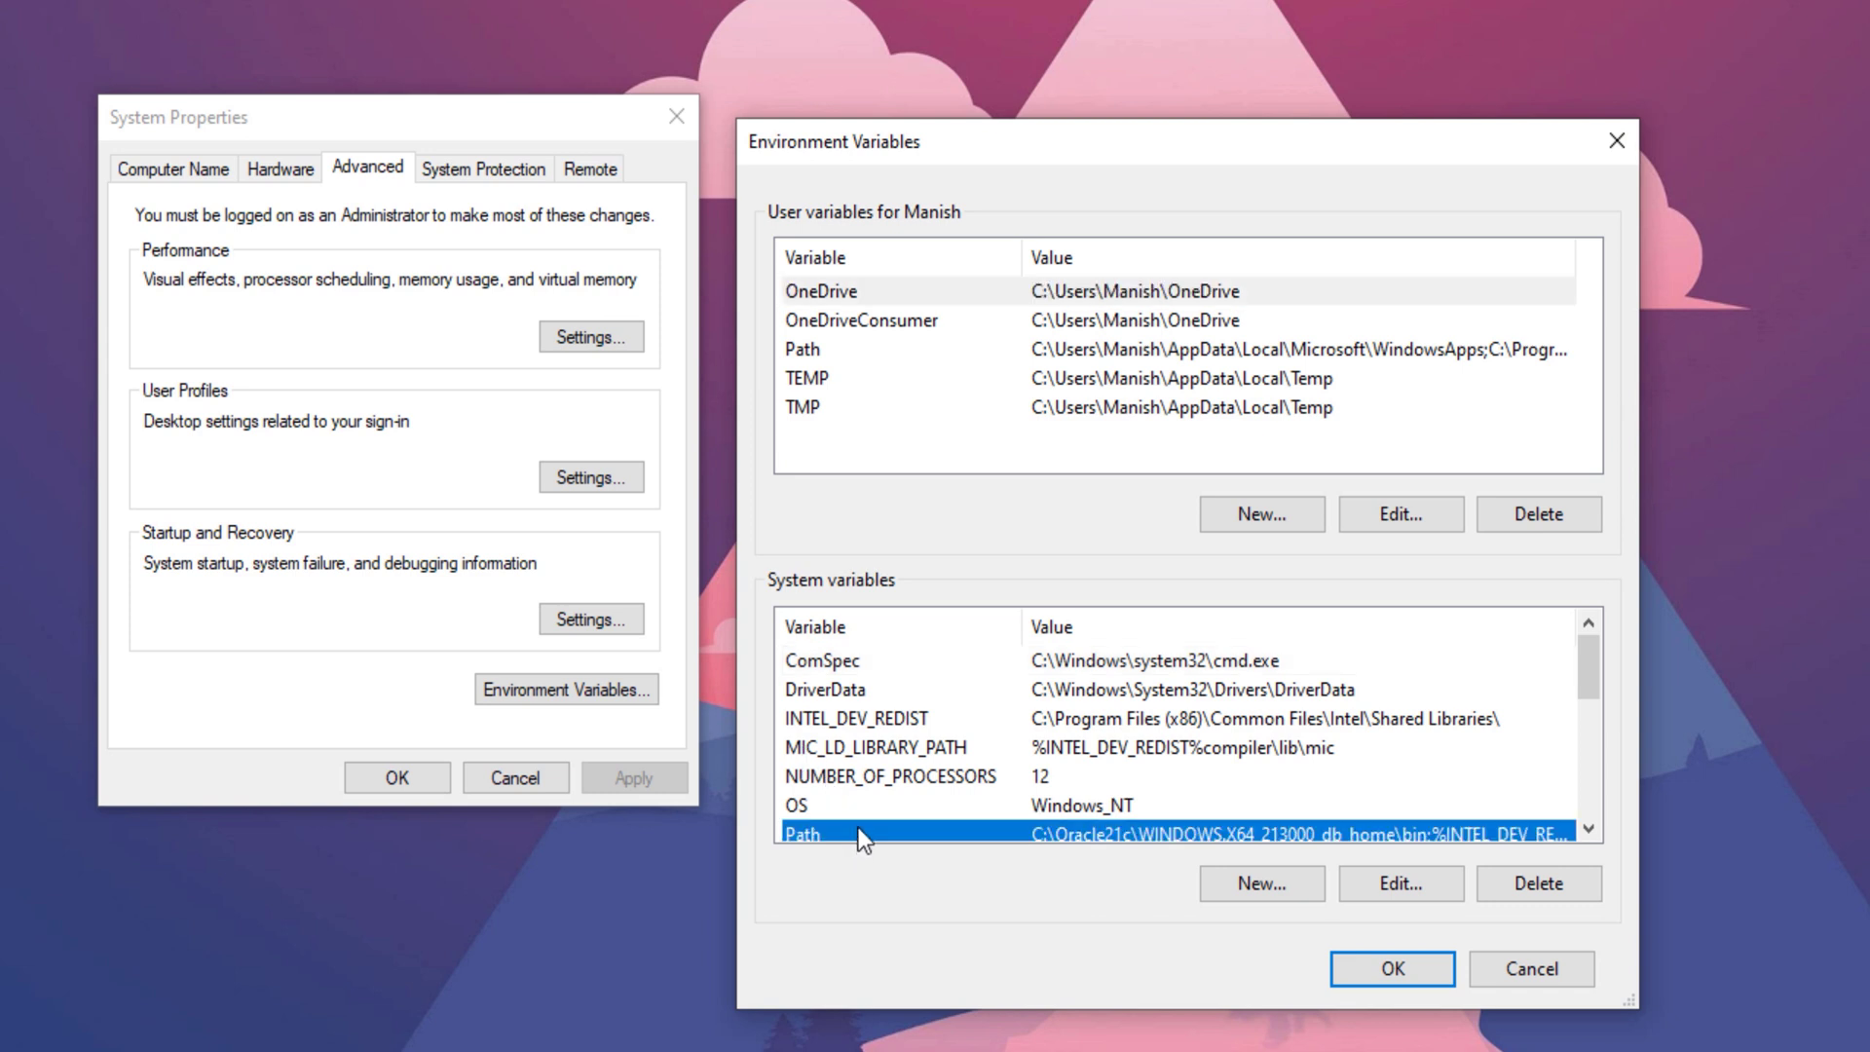
scroll(859, 797, down, 2)
double_click(865, 723)
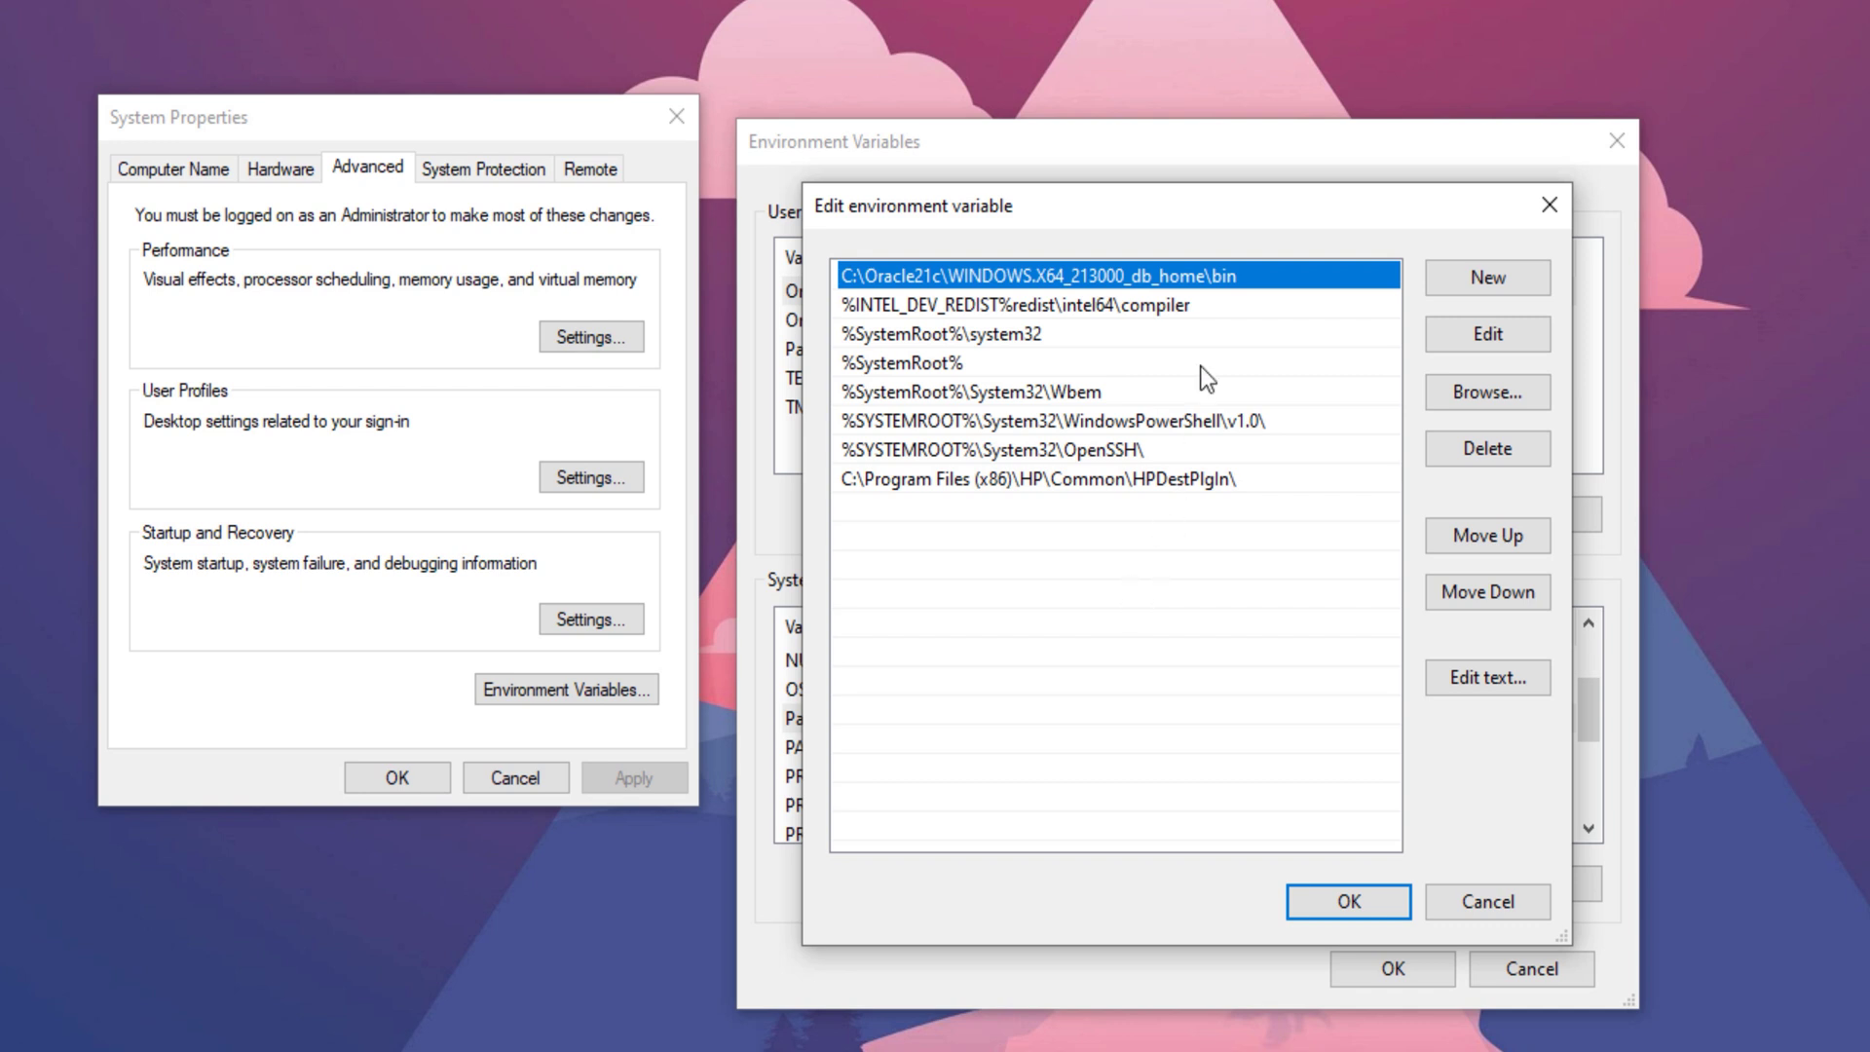
double_click(1218, 284)
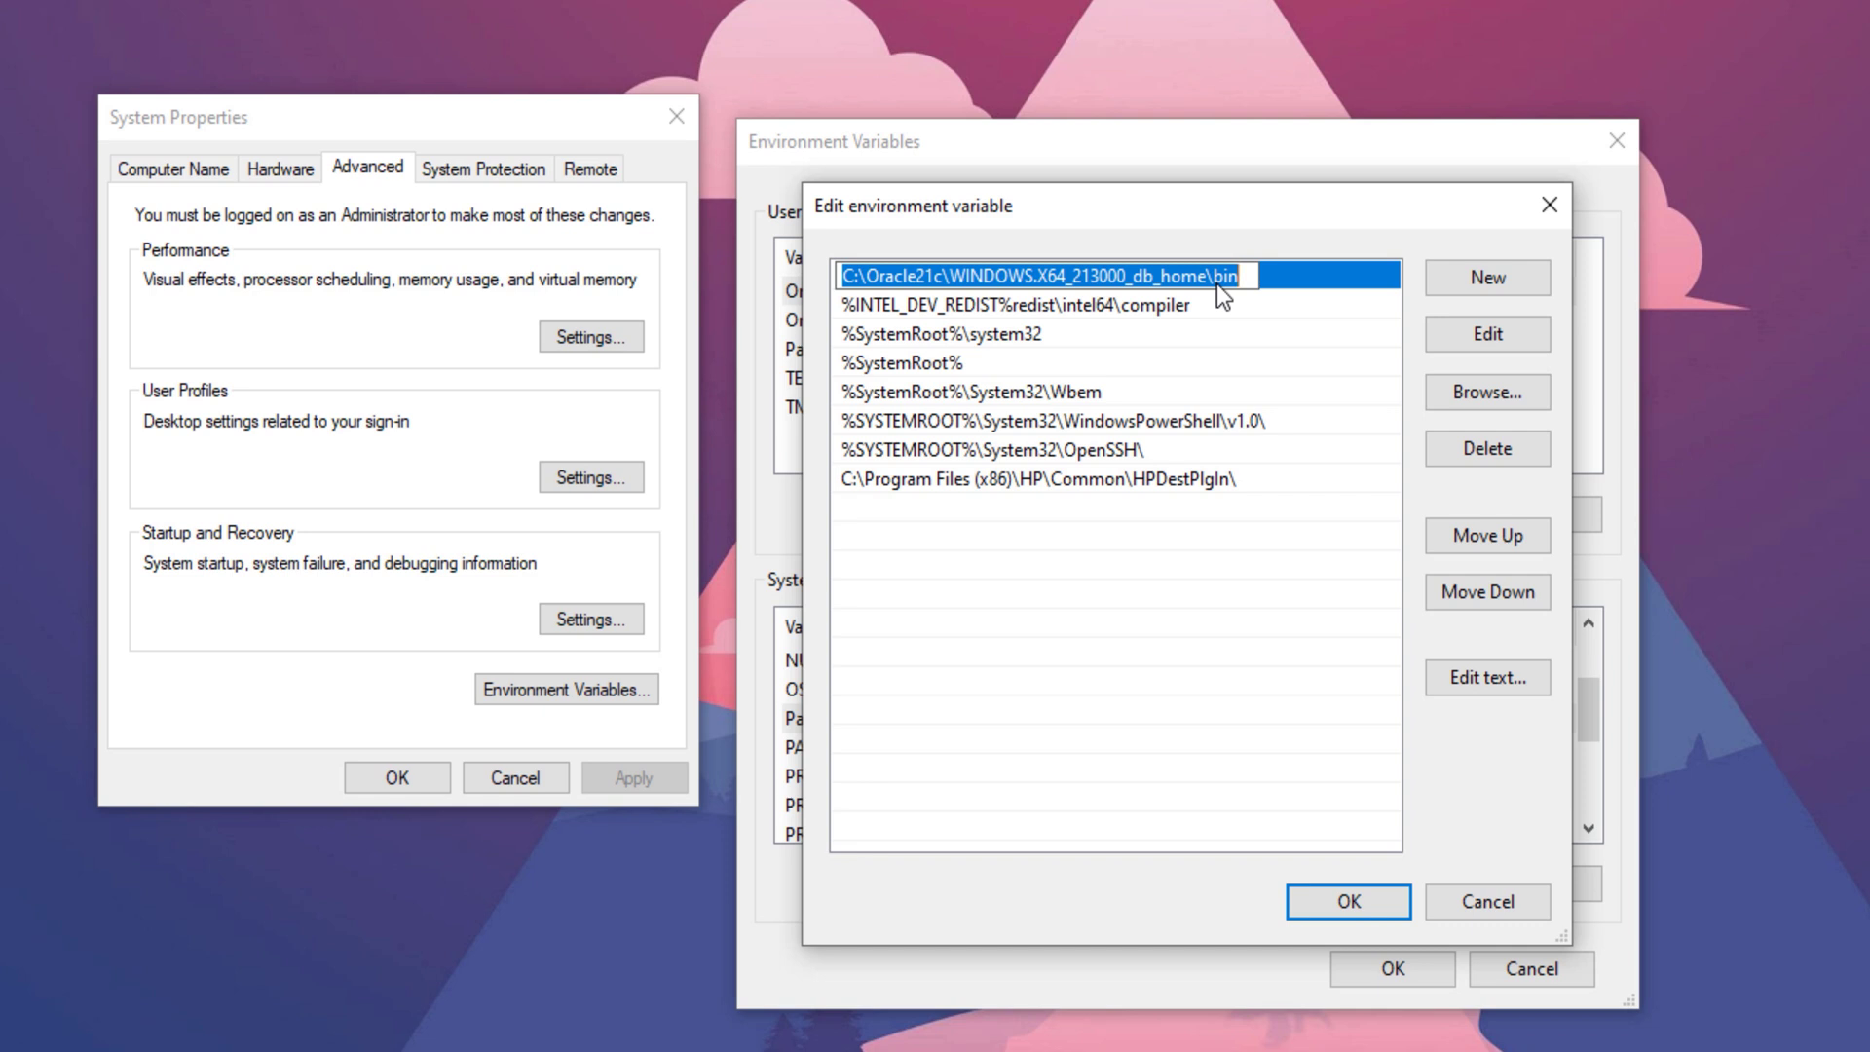
click(1452, 450)
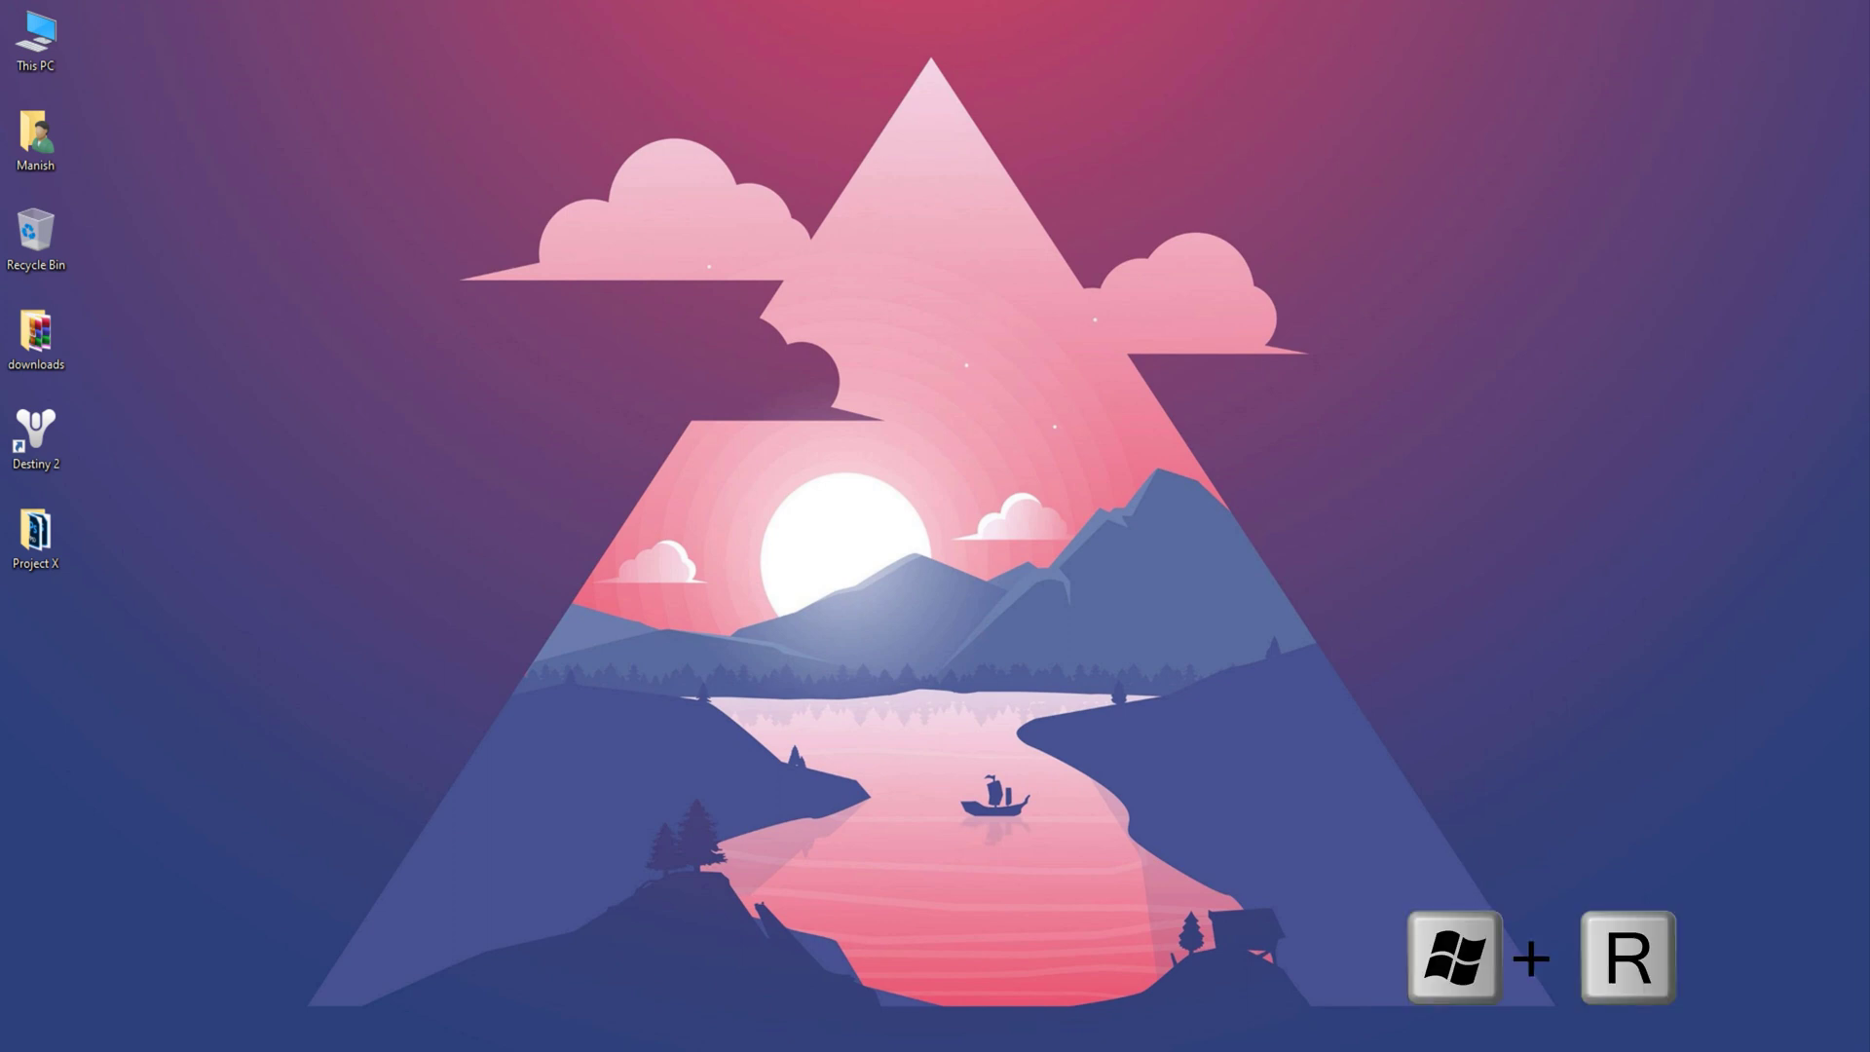
Run regedit from the Run dialog to start Registry Editor
key(super+r)
drag(202, 843, 898, 363)
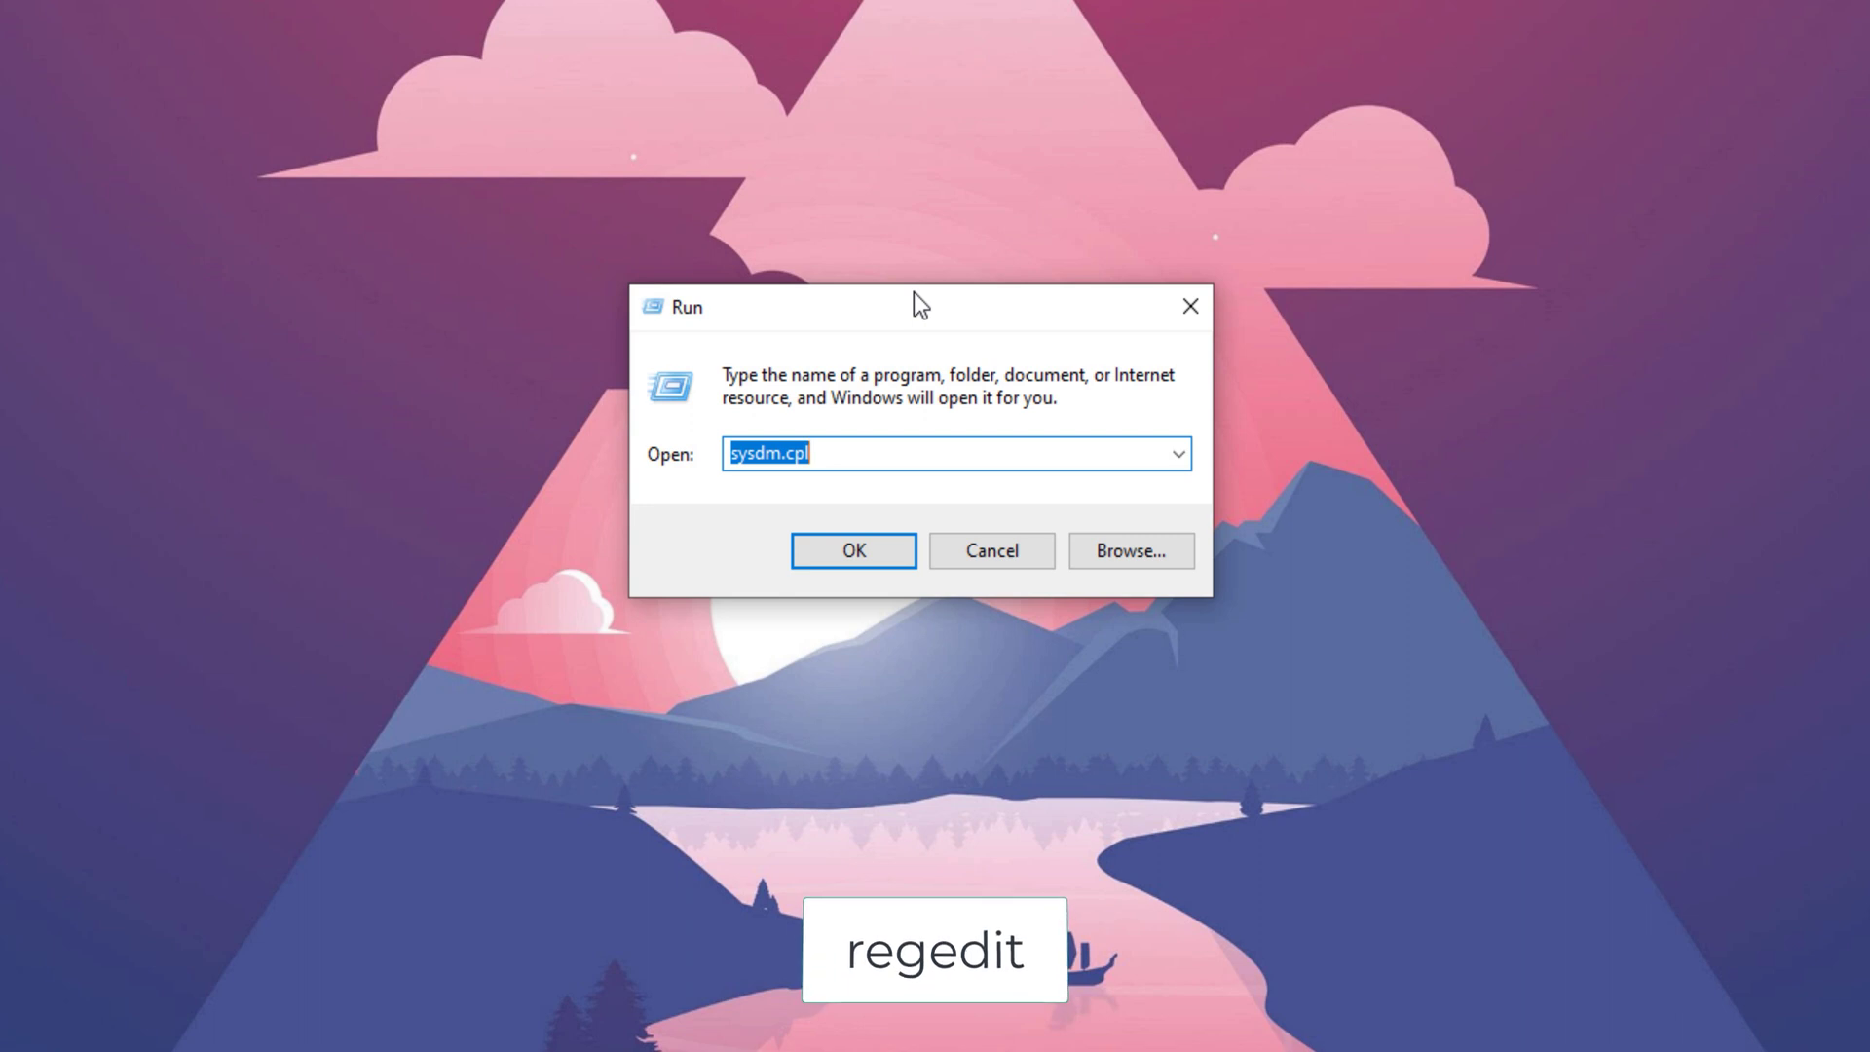
text(regedi)
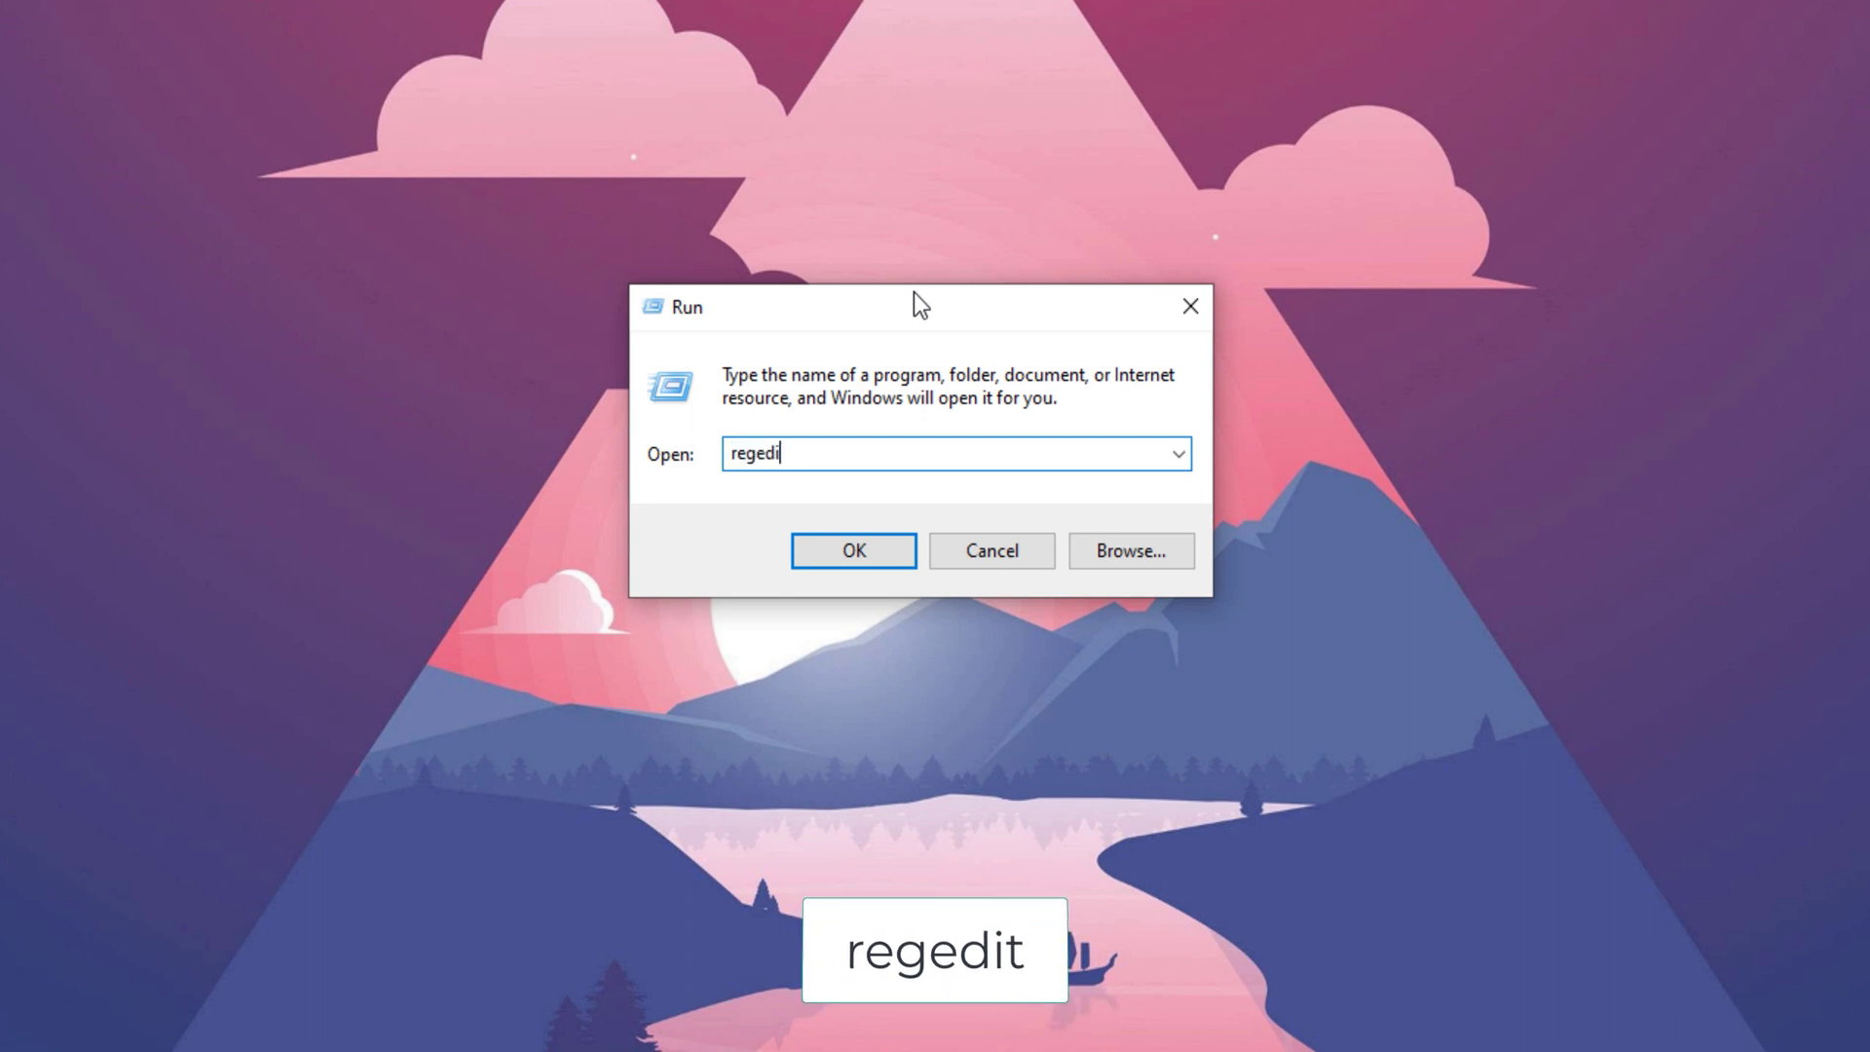
text(t)
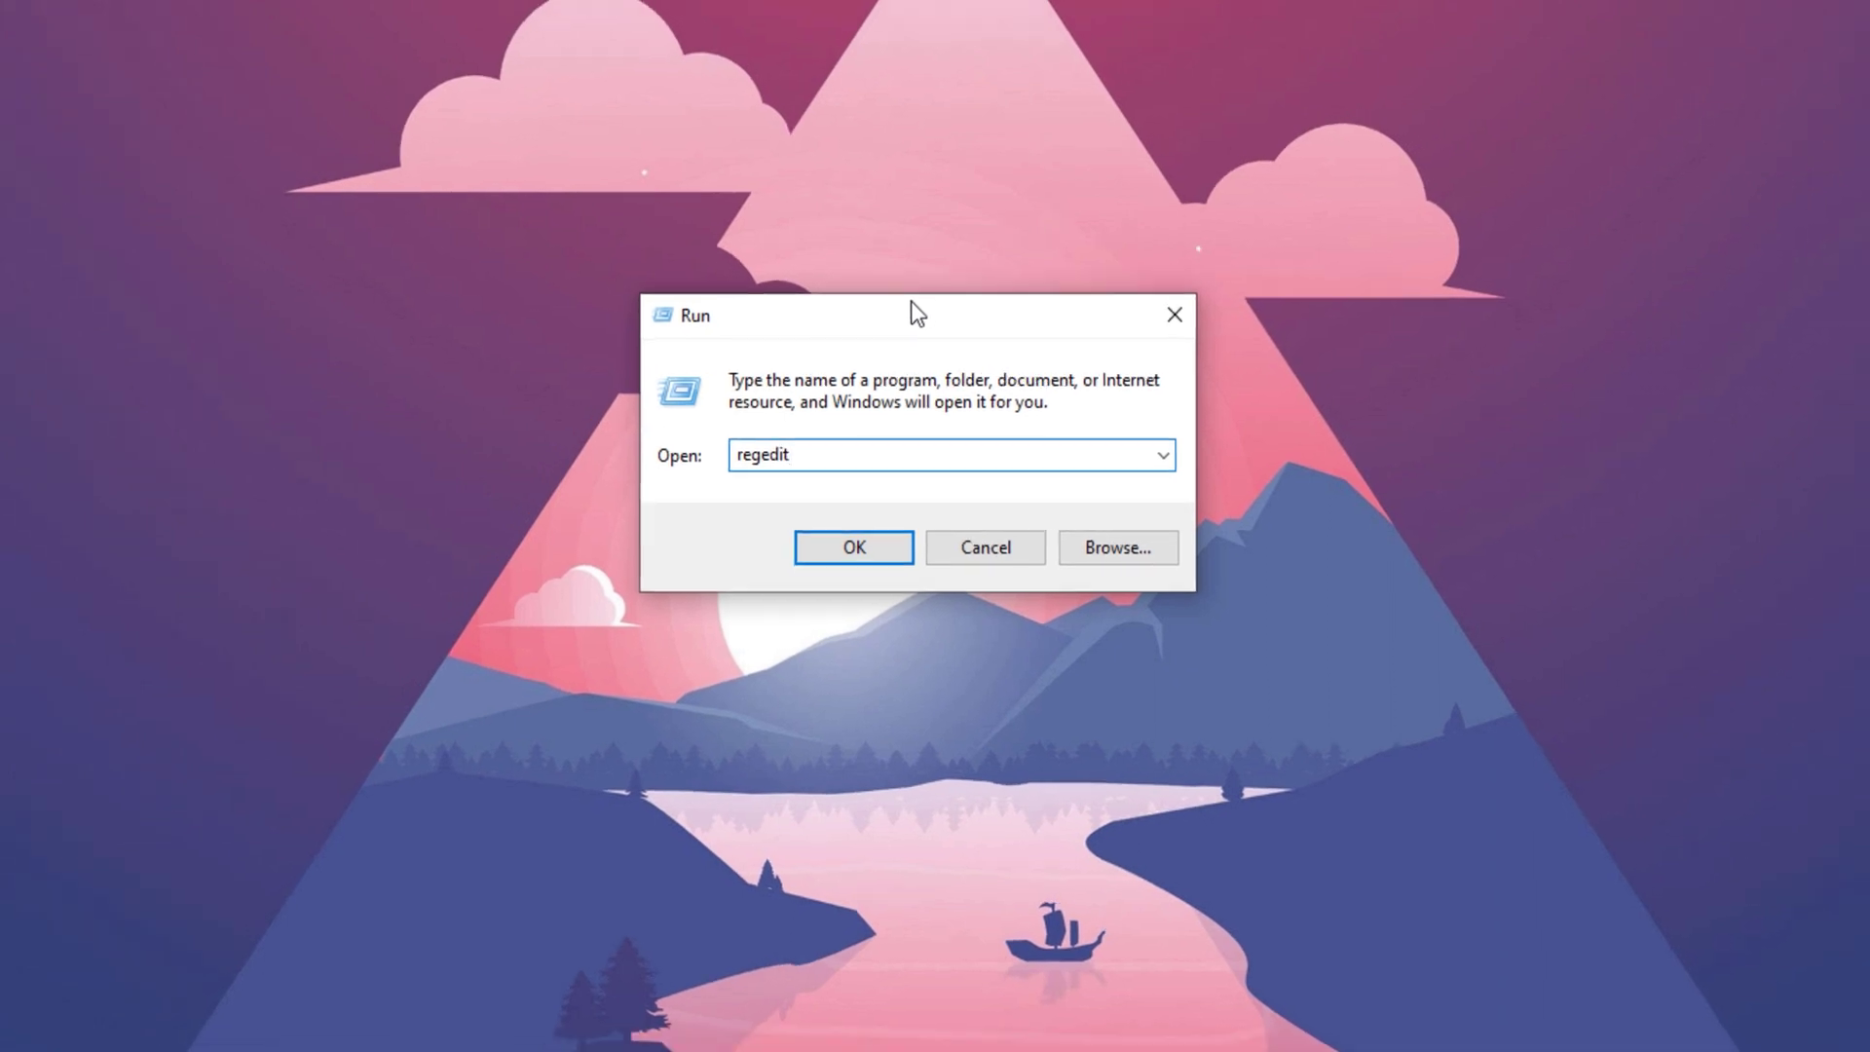
key(Return)
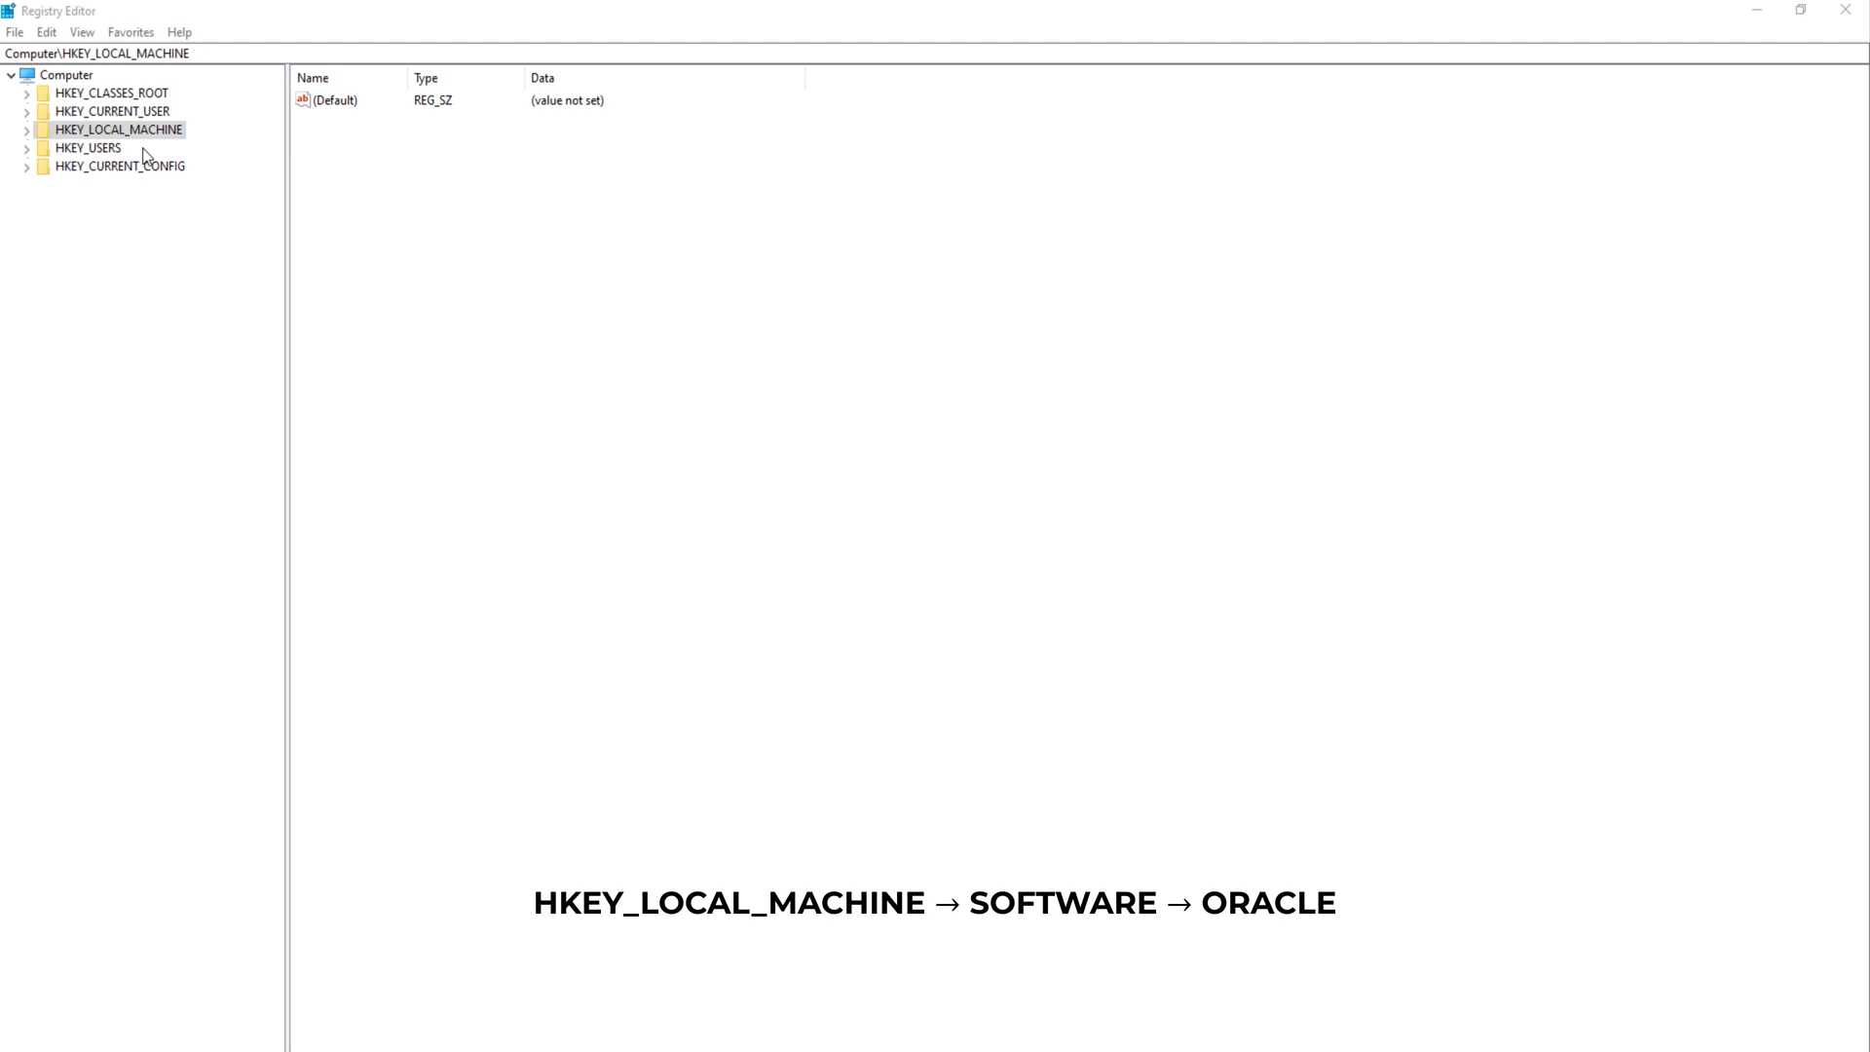
Delete the HKEY_LOCAL_MACHINE\SOFTWARE\ORACLE key and all its subkeys
click(27, 131)
click(43, 221)
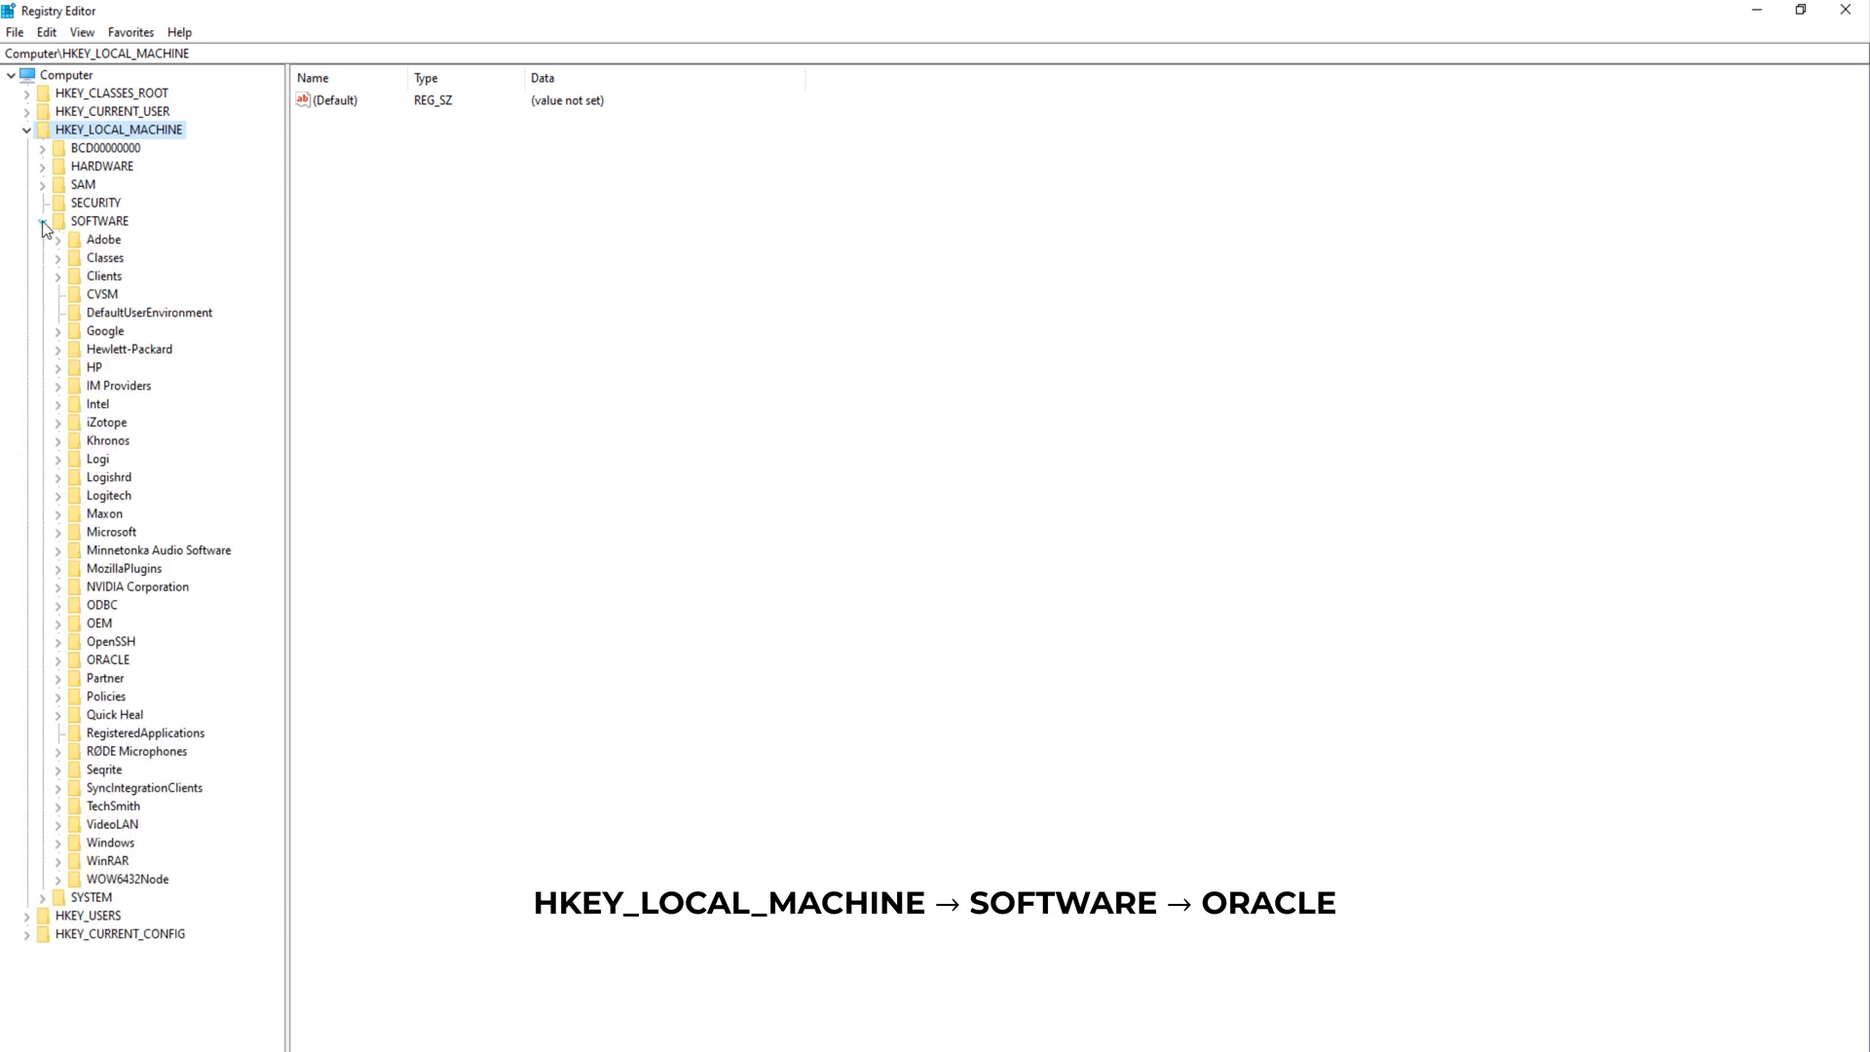
click(112, 662)
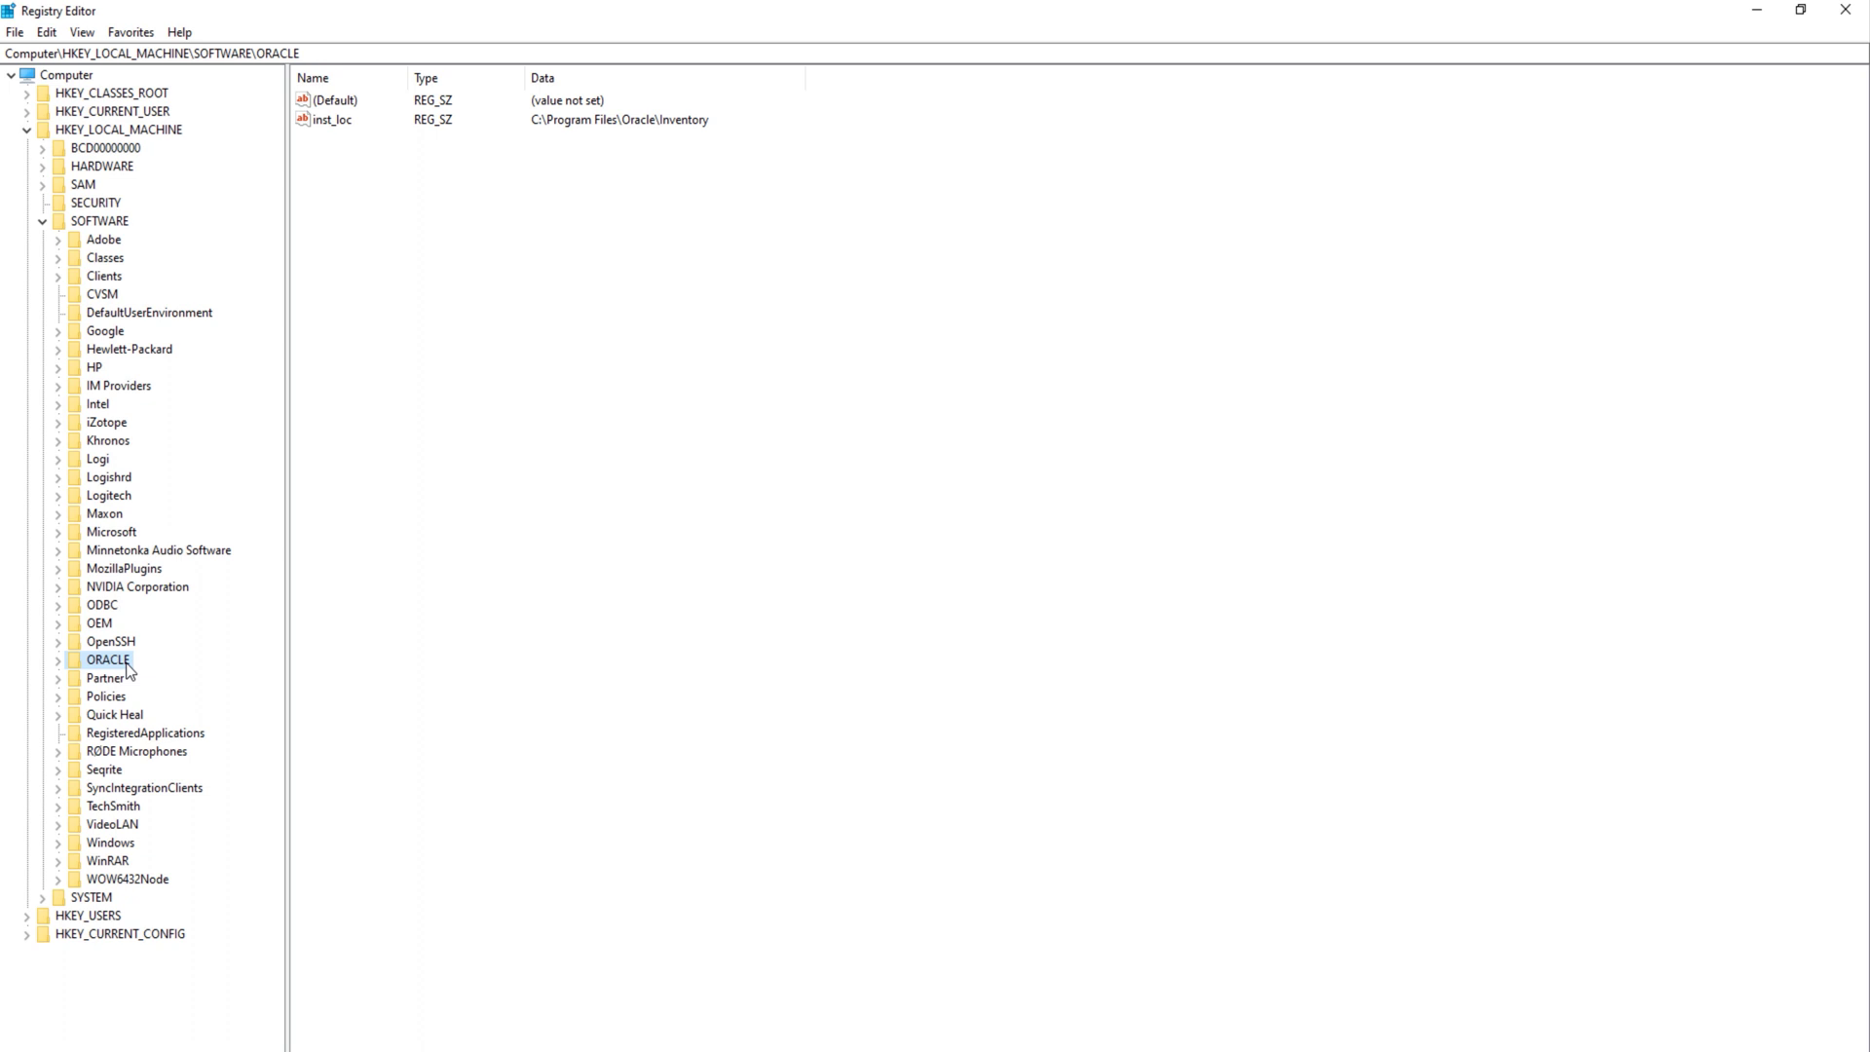
right_click(127, 668)
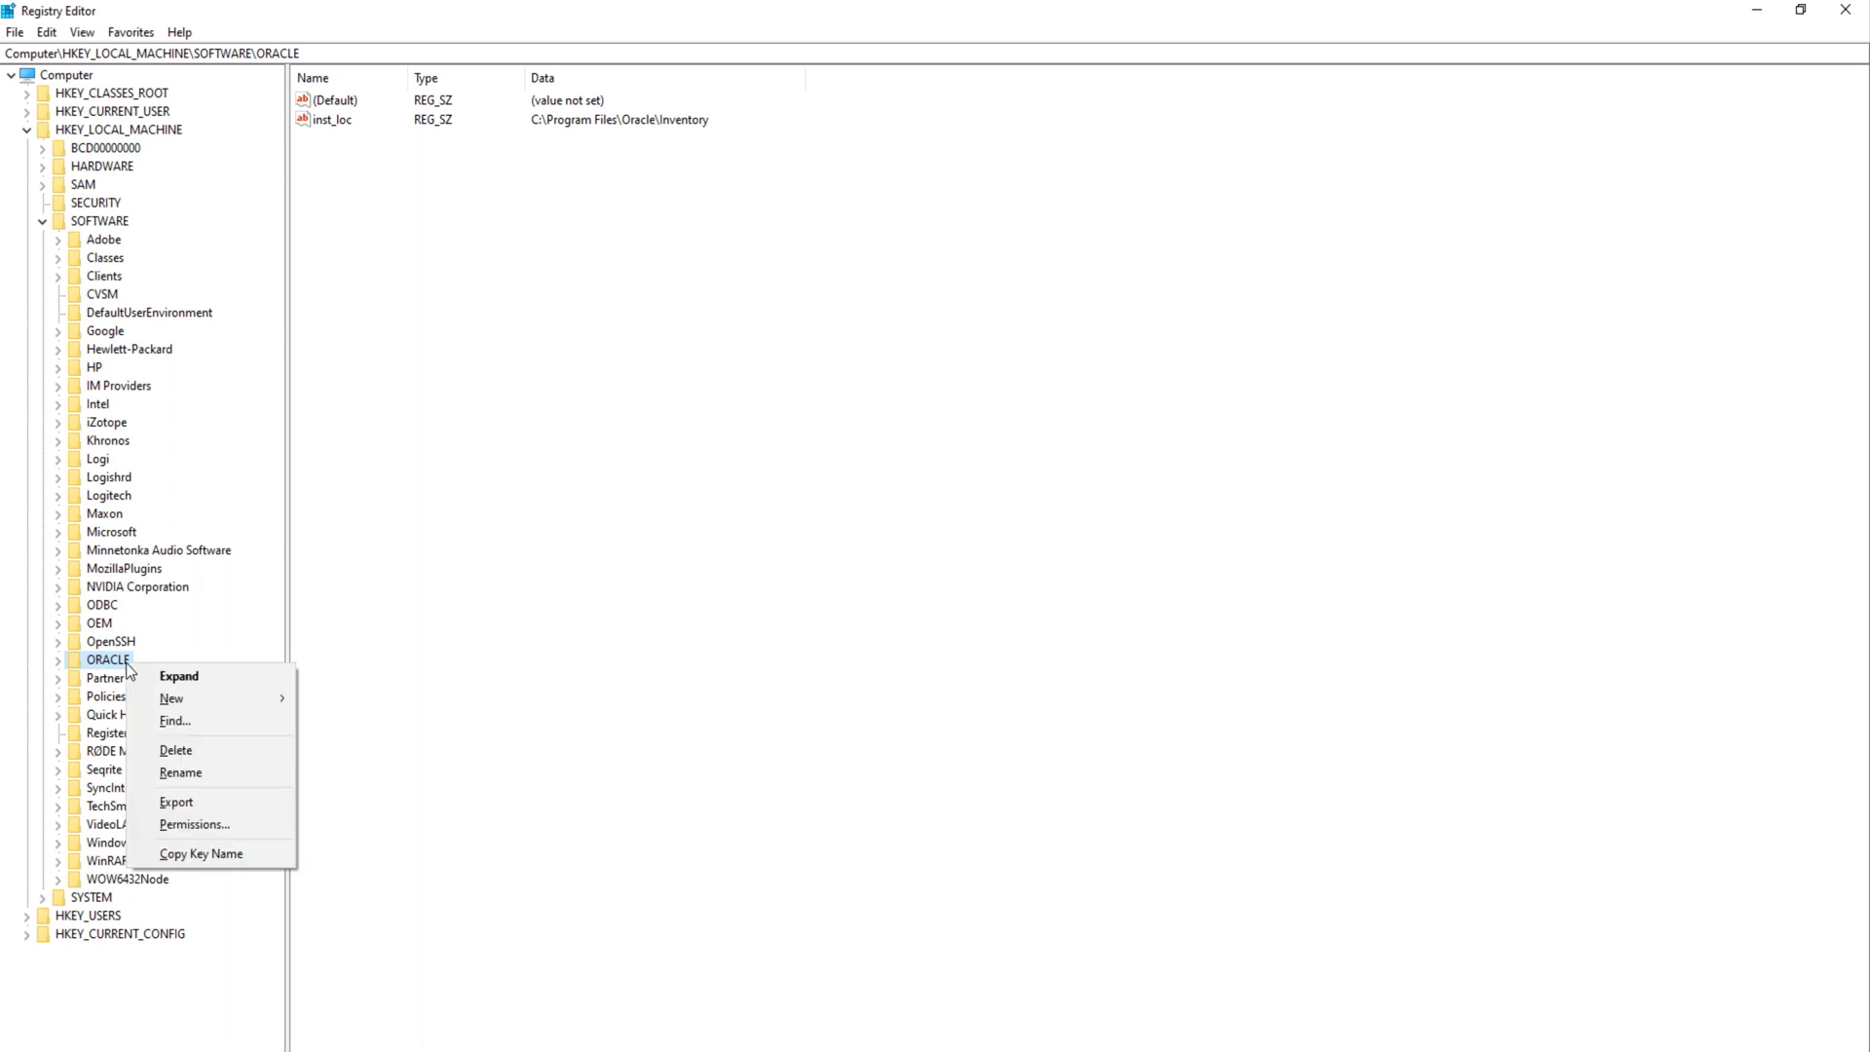
click(177, 750)
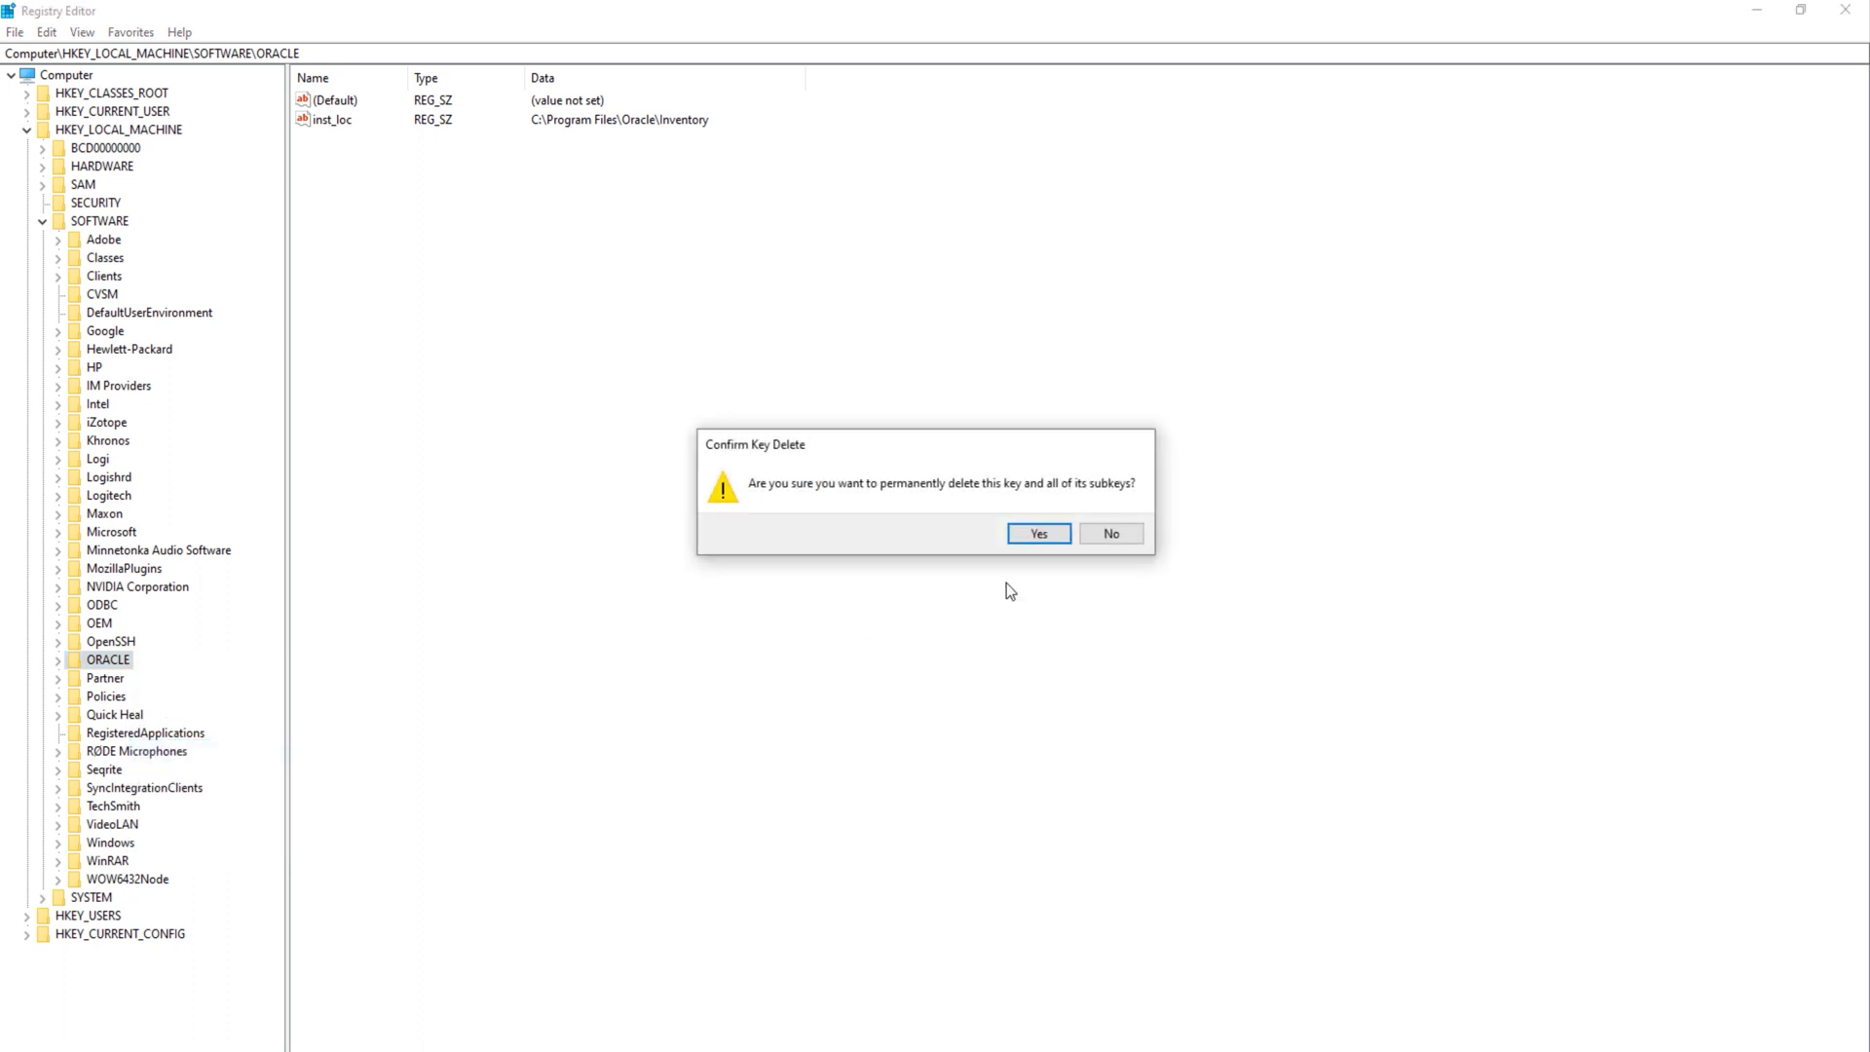
click(1051, 534)
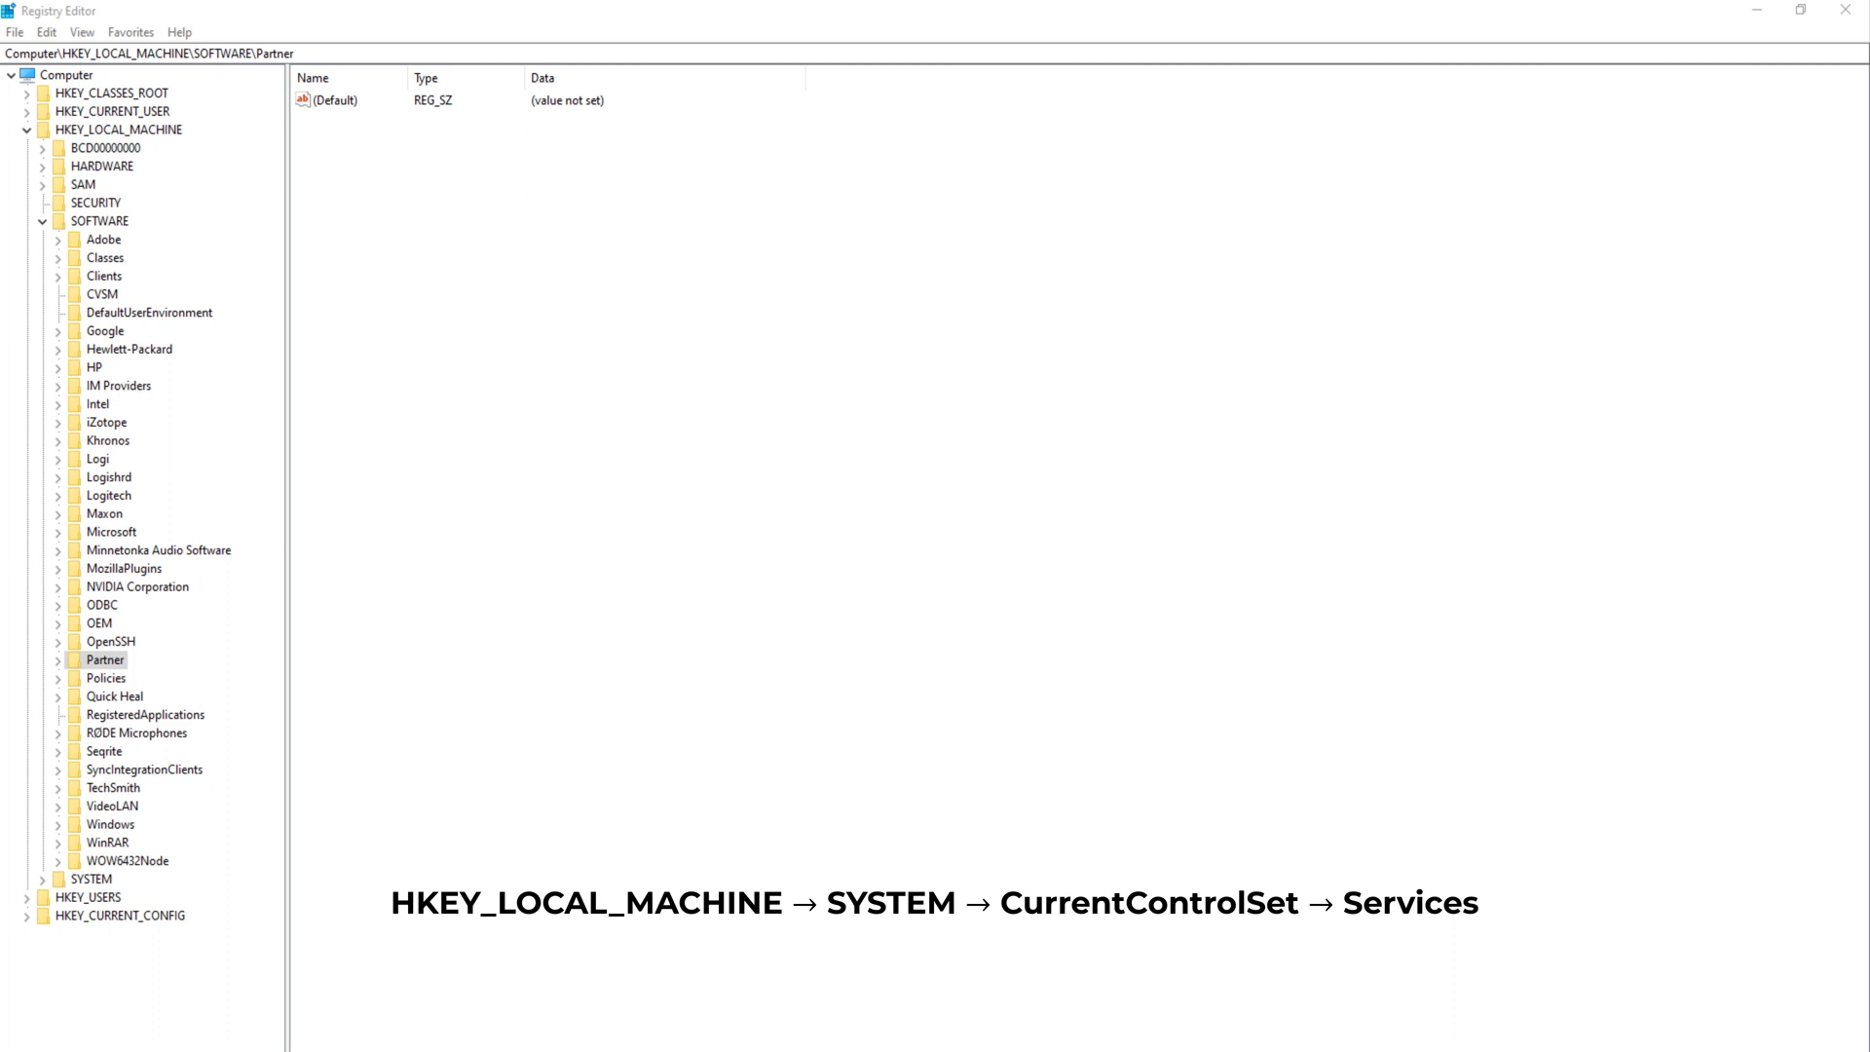
Browse to HKLM\SYSTEM\CurrentControlSet\Services and select the OracleJobSchedulerORCL key
key(Left)
key(Left)
key(Left)
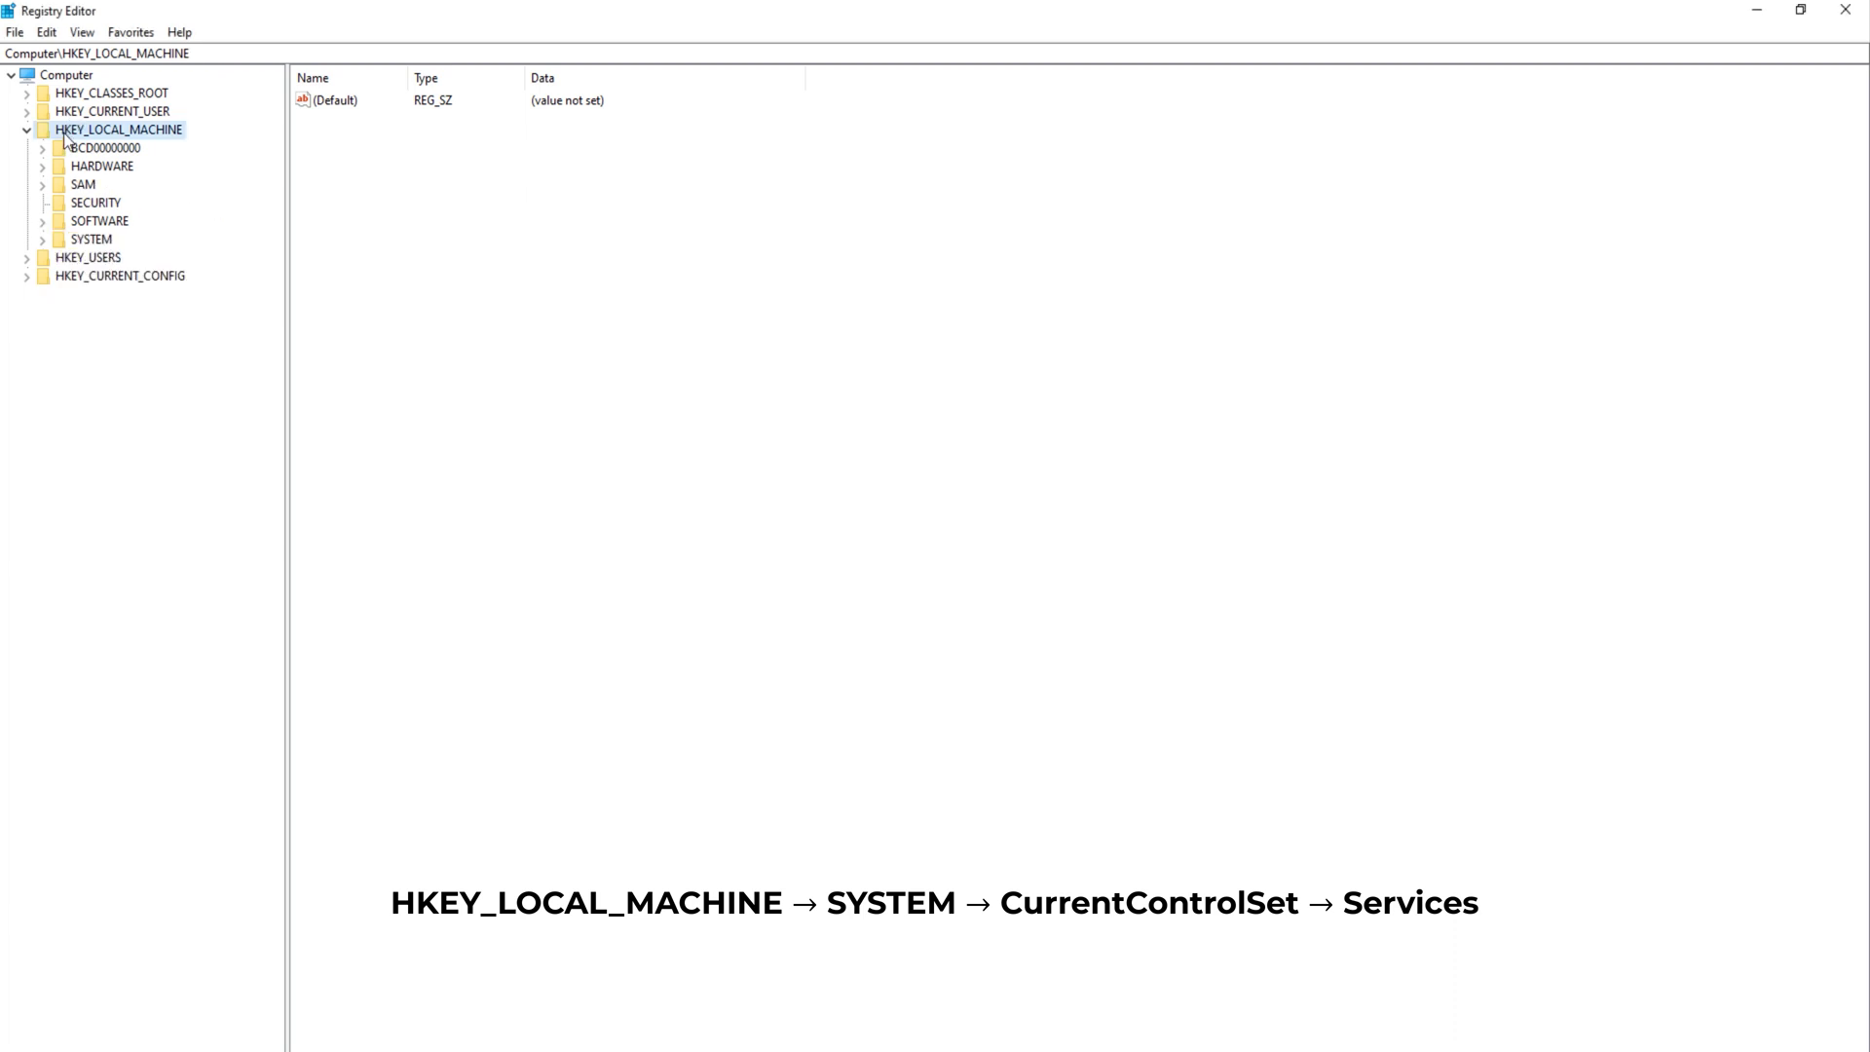
click(43, 240)
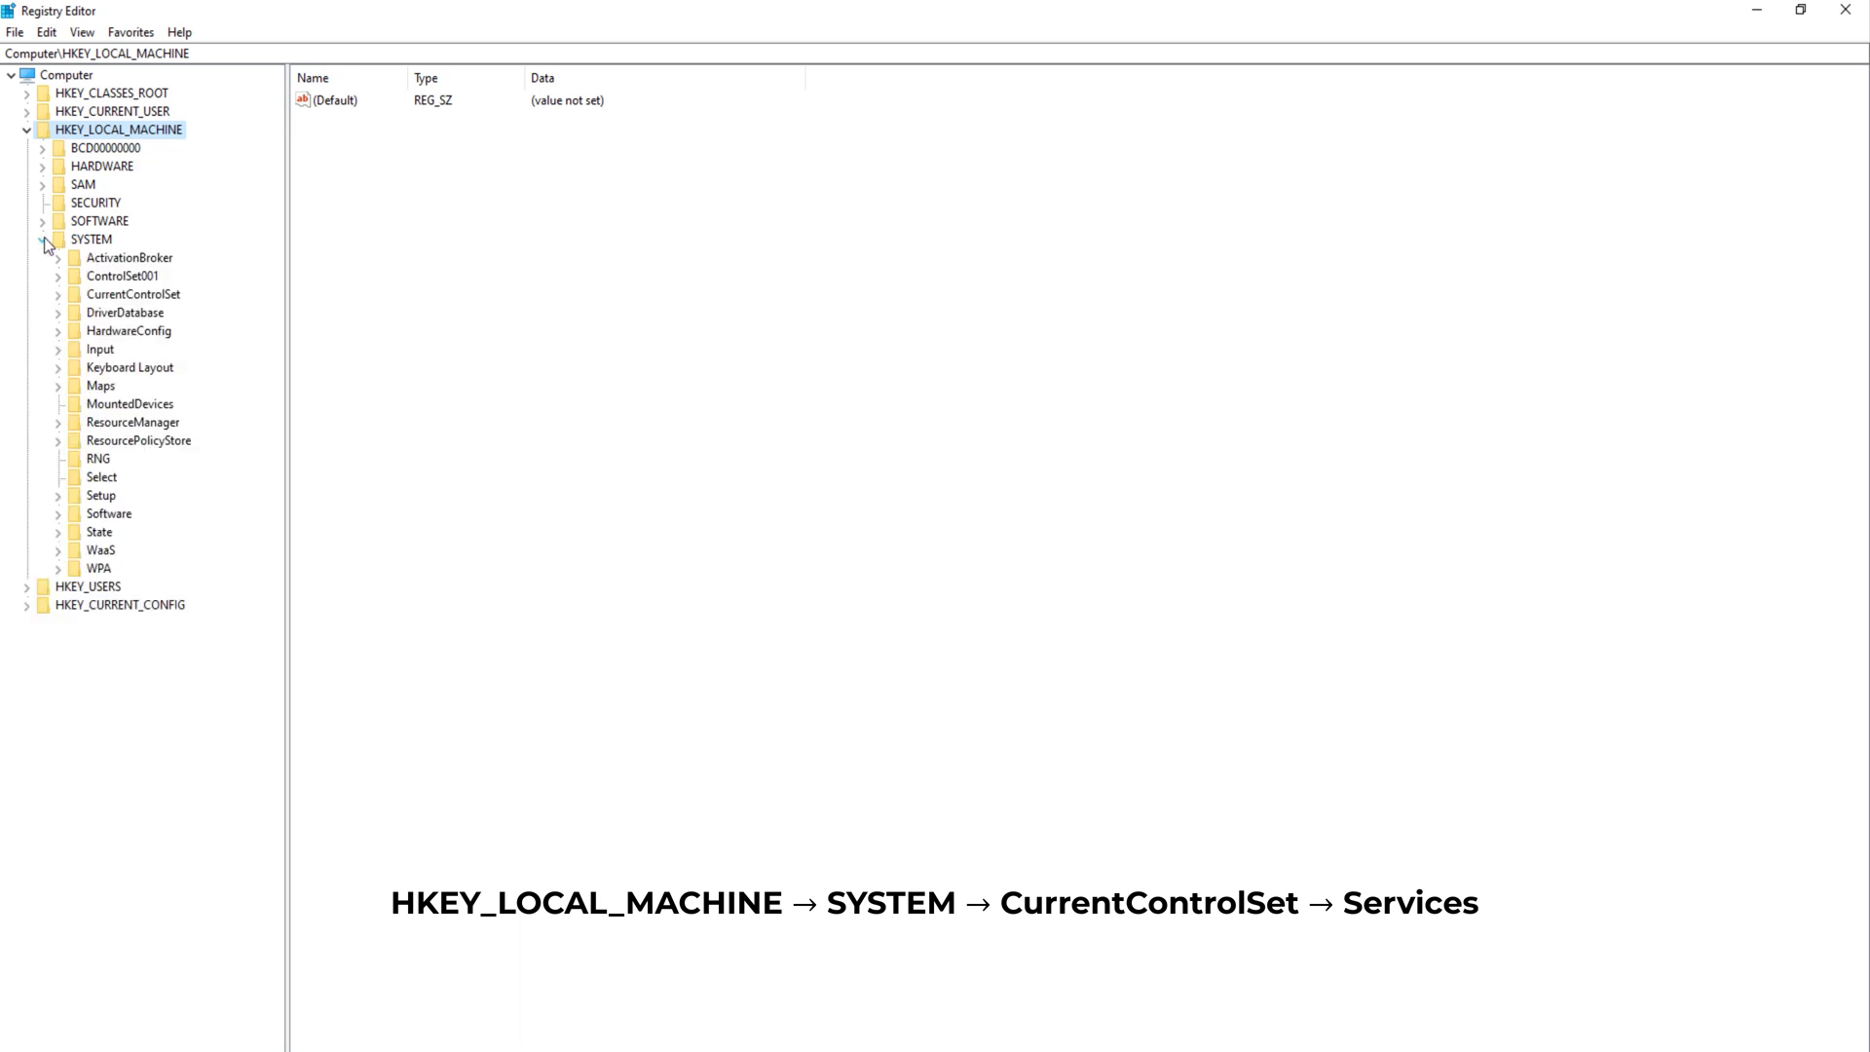
click(59, 295)
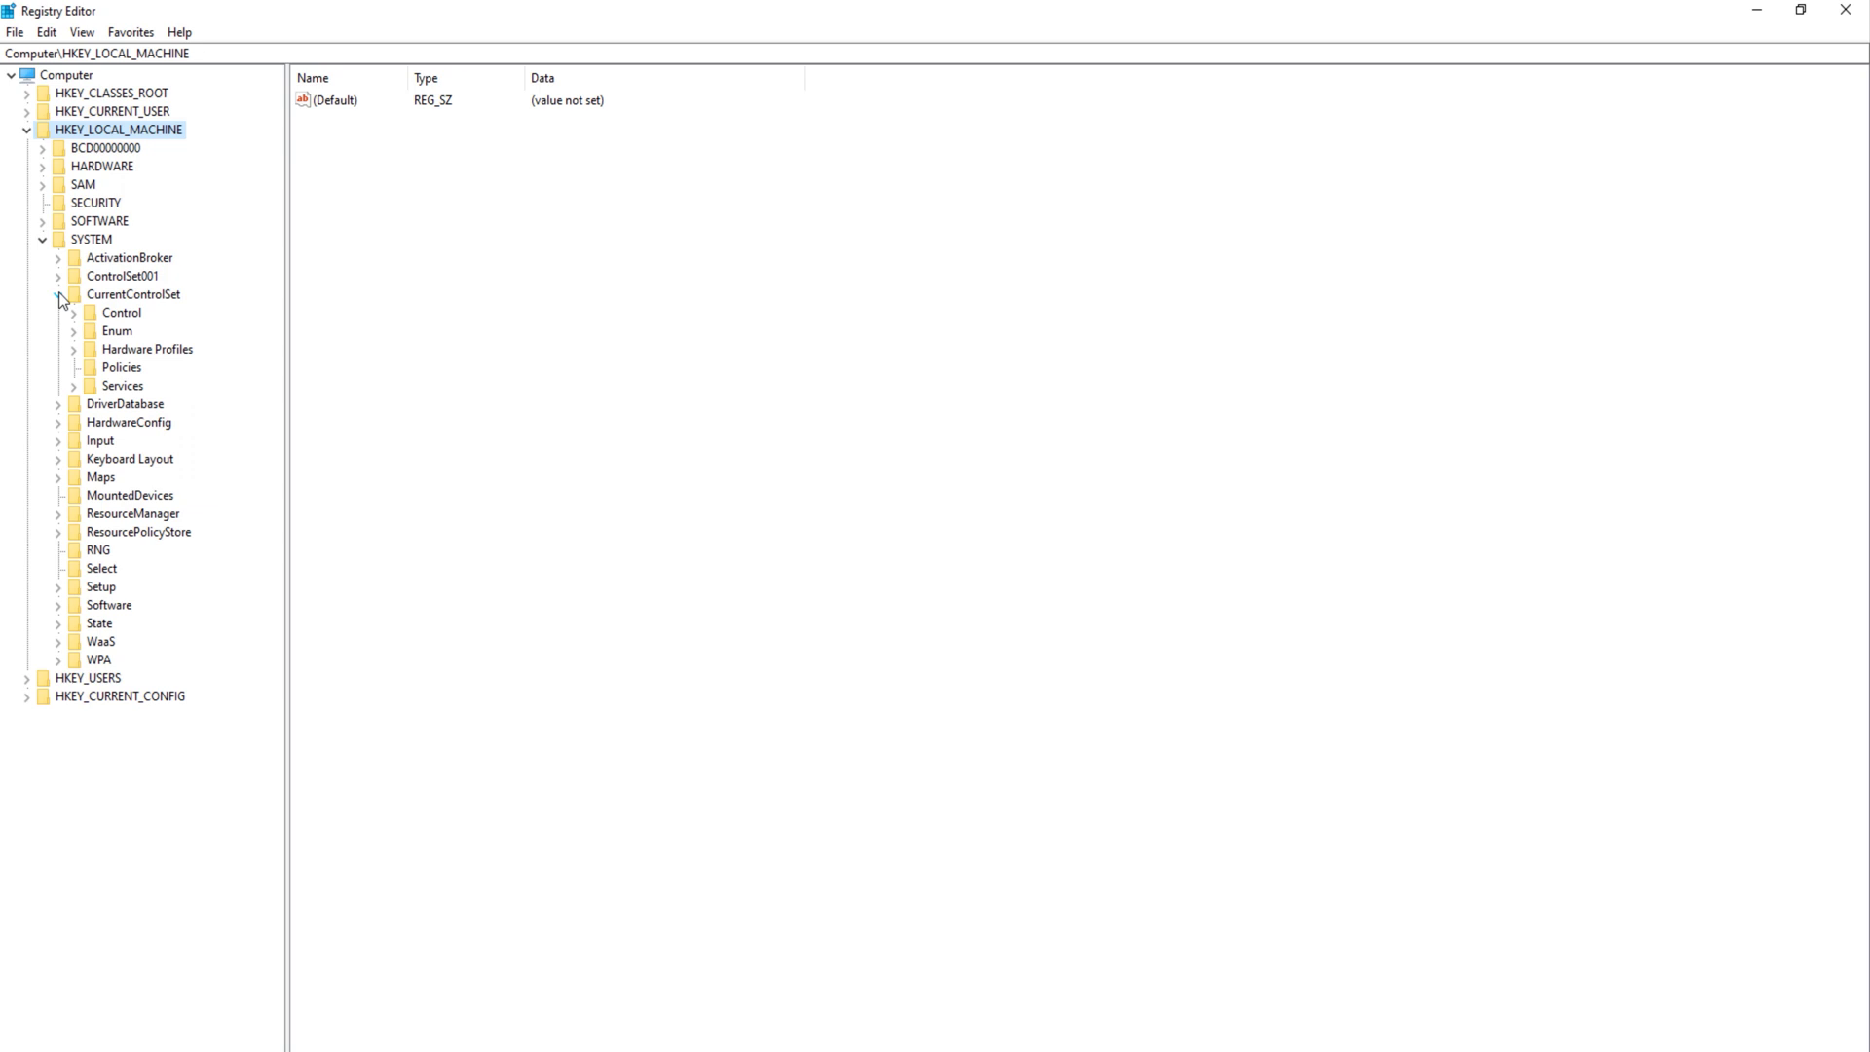
click(74, 387)
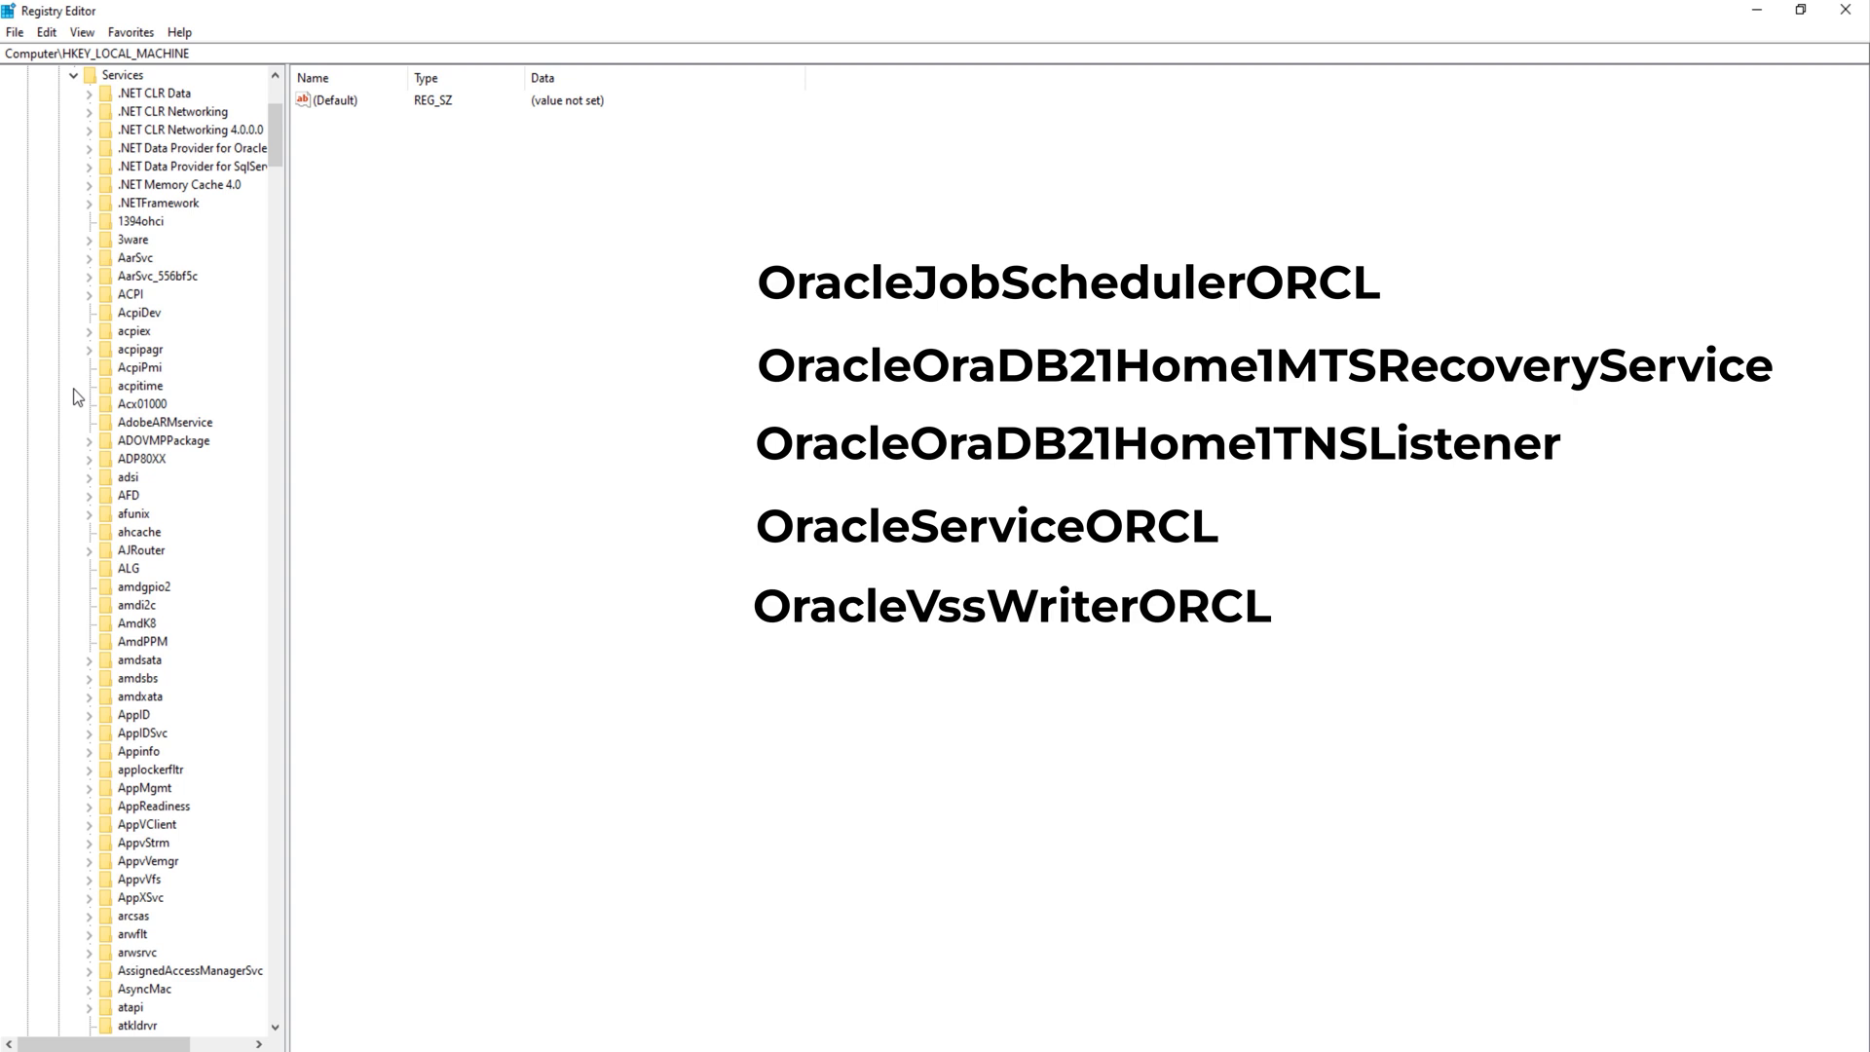
click(161, 427)
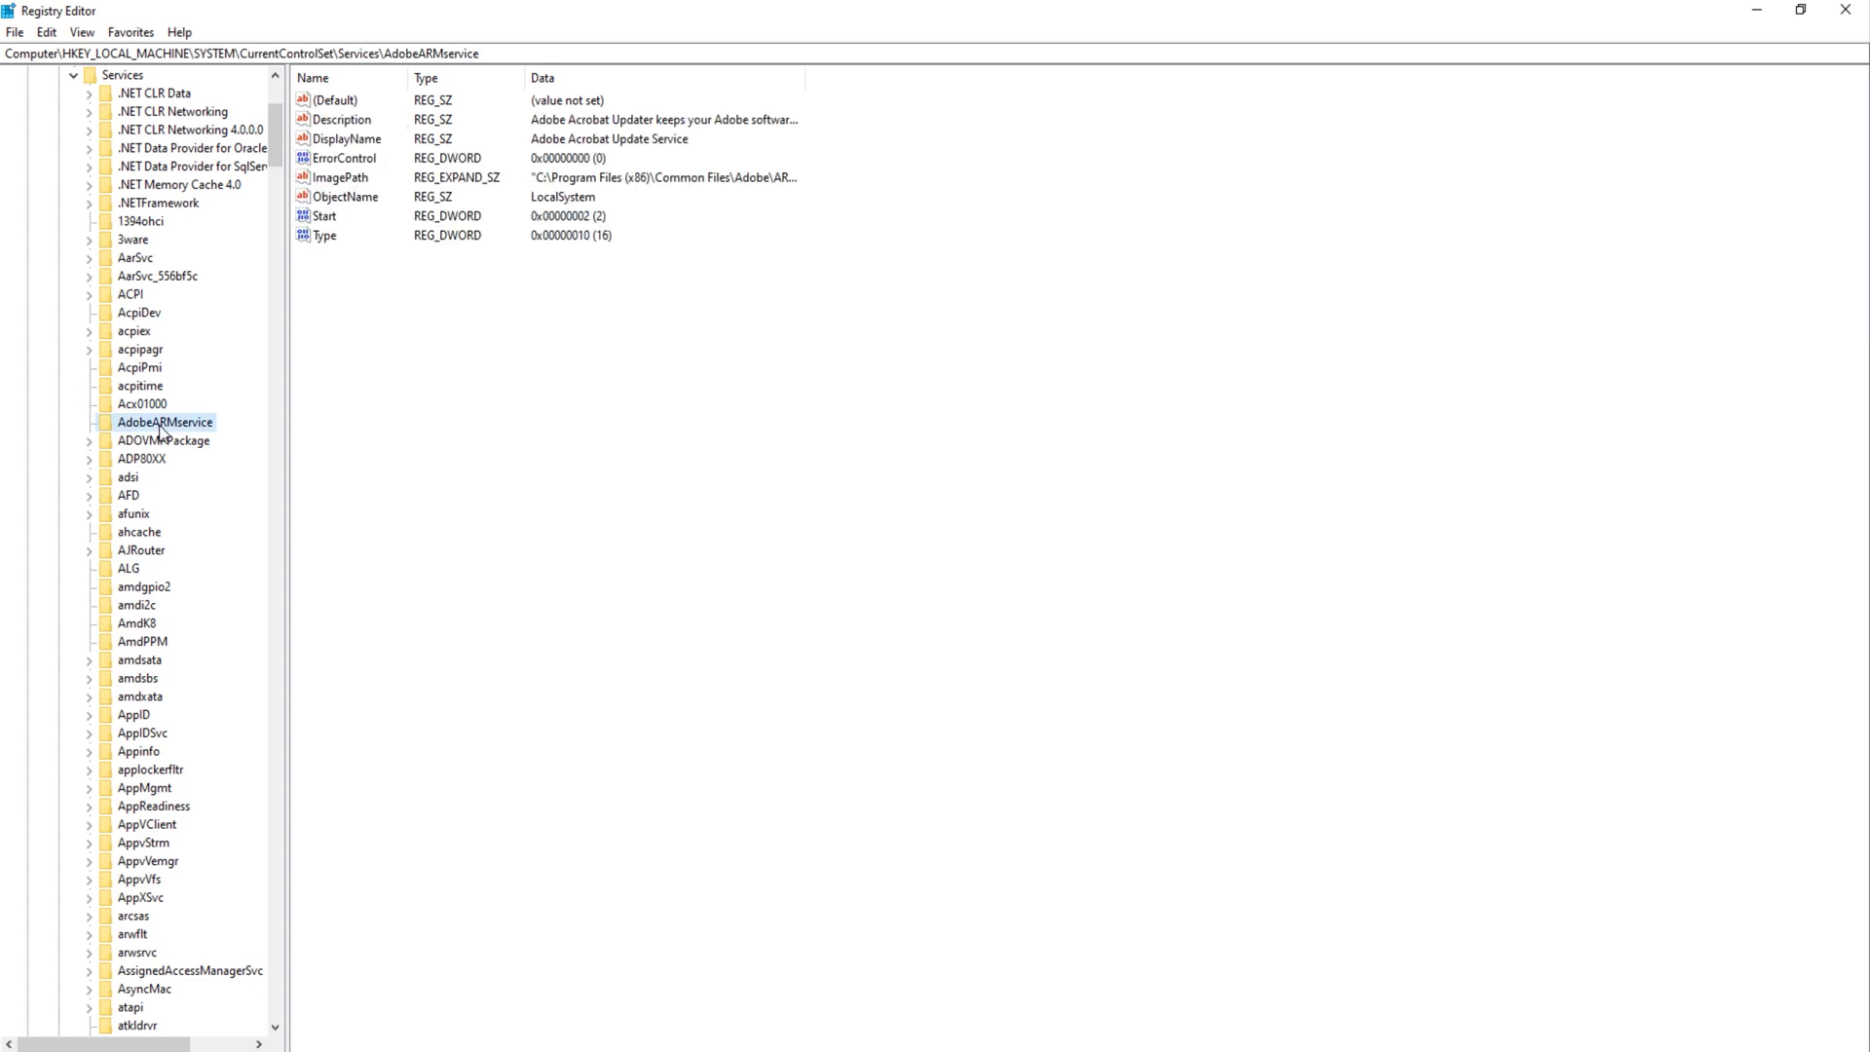
key(o)
scroll(161, 428, down, 13)
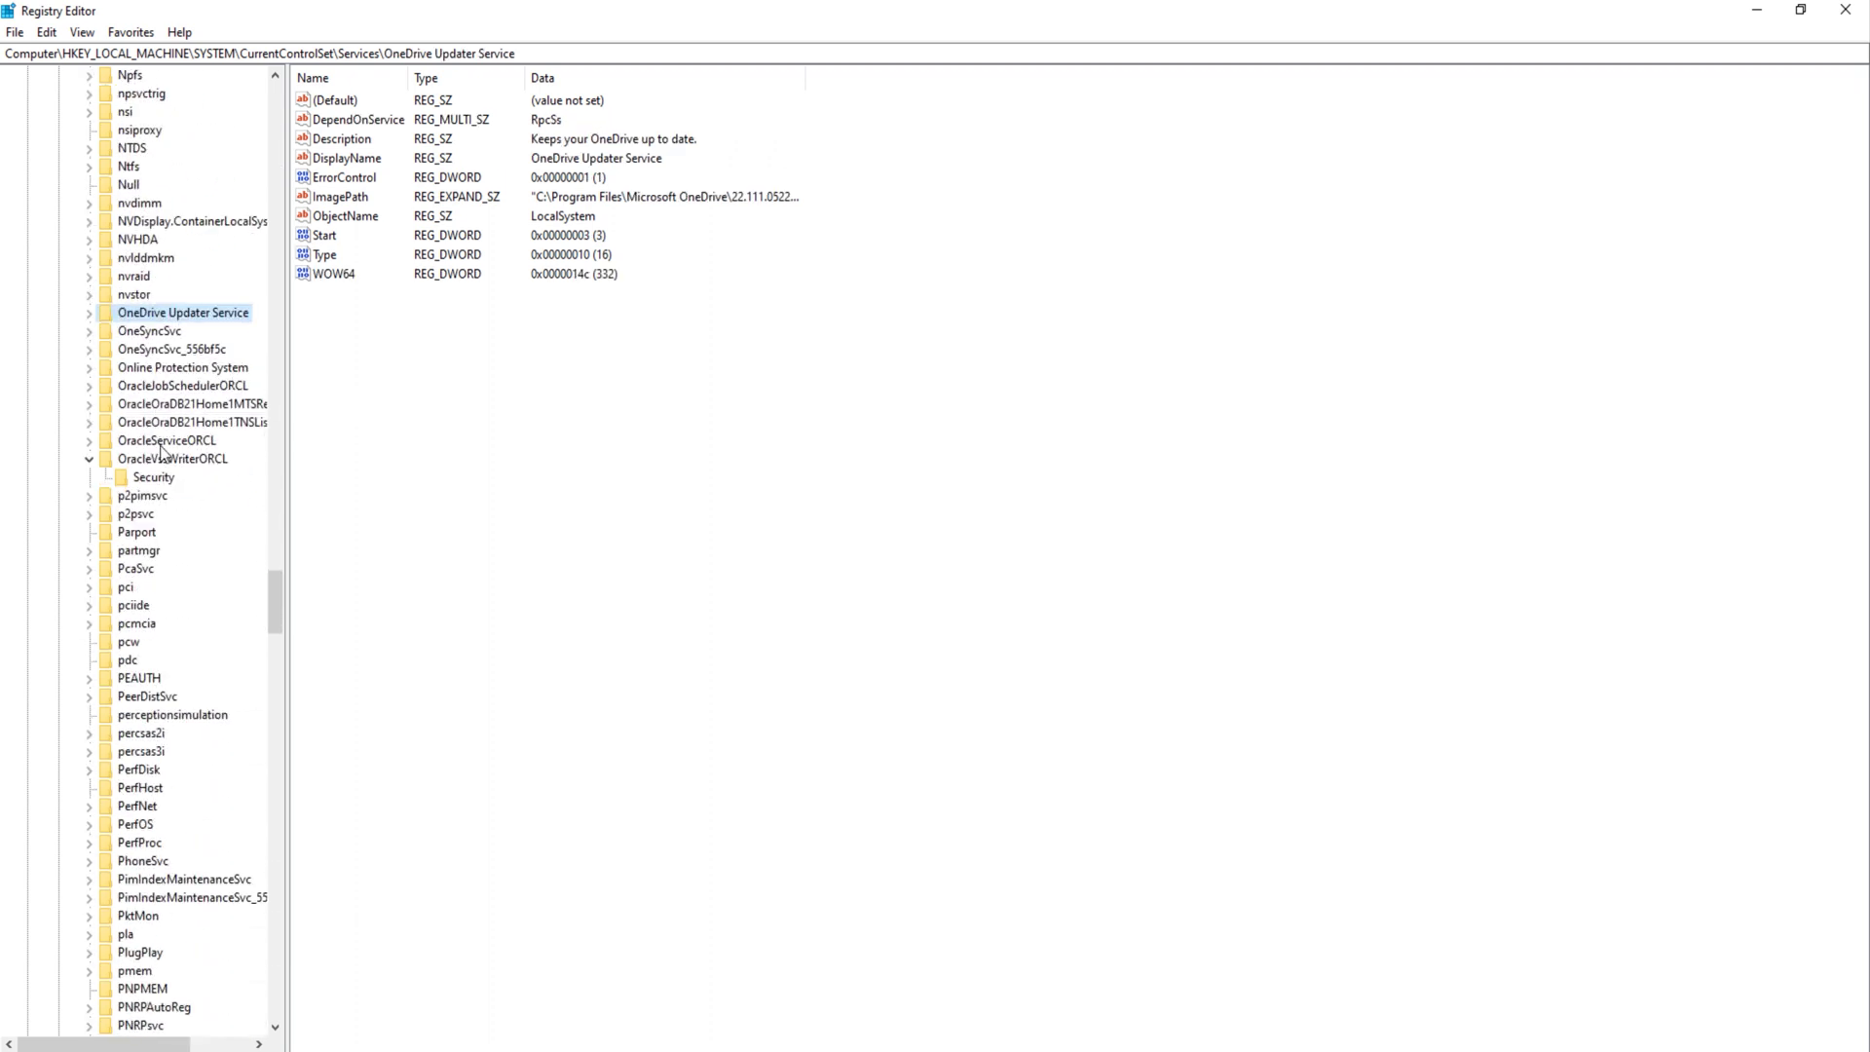
click(139, 389)
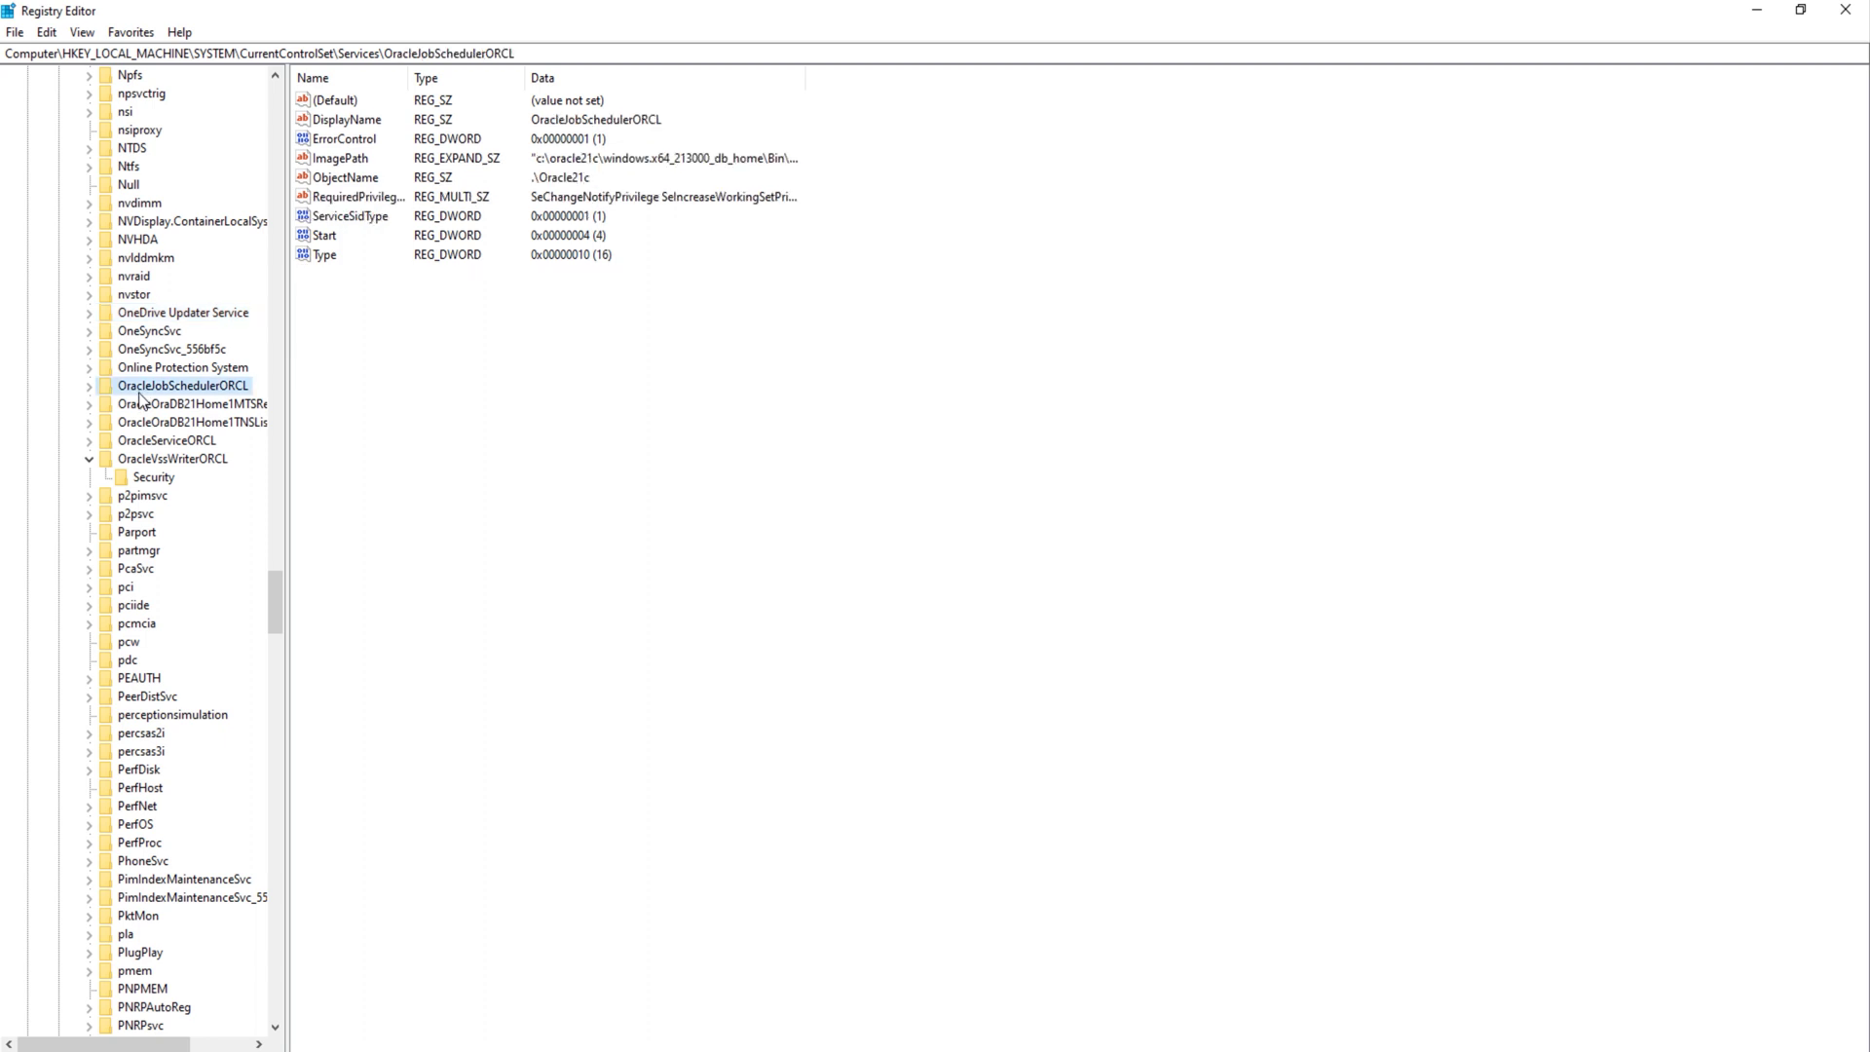
Delete the JobScheduler, MTSRecoveryService, TNSListener, OracleServiceORCL and VssWriter Oracle service keys
key(Delete)
click(1020, 534)
key(Delete)
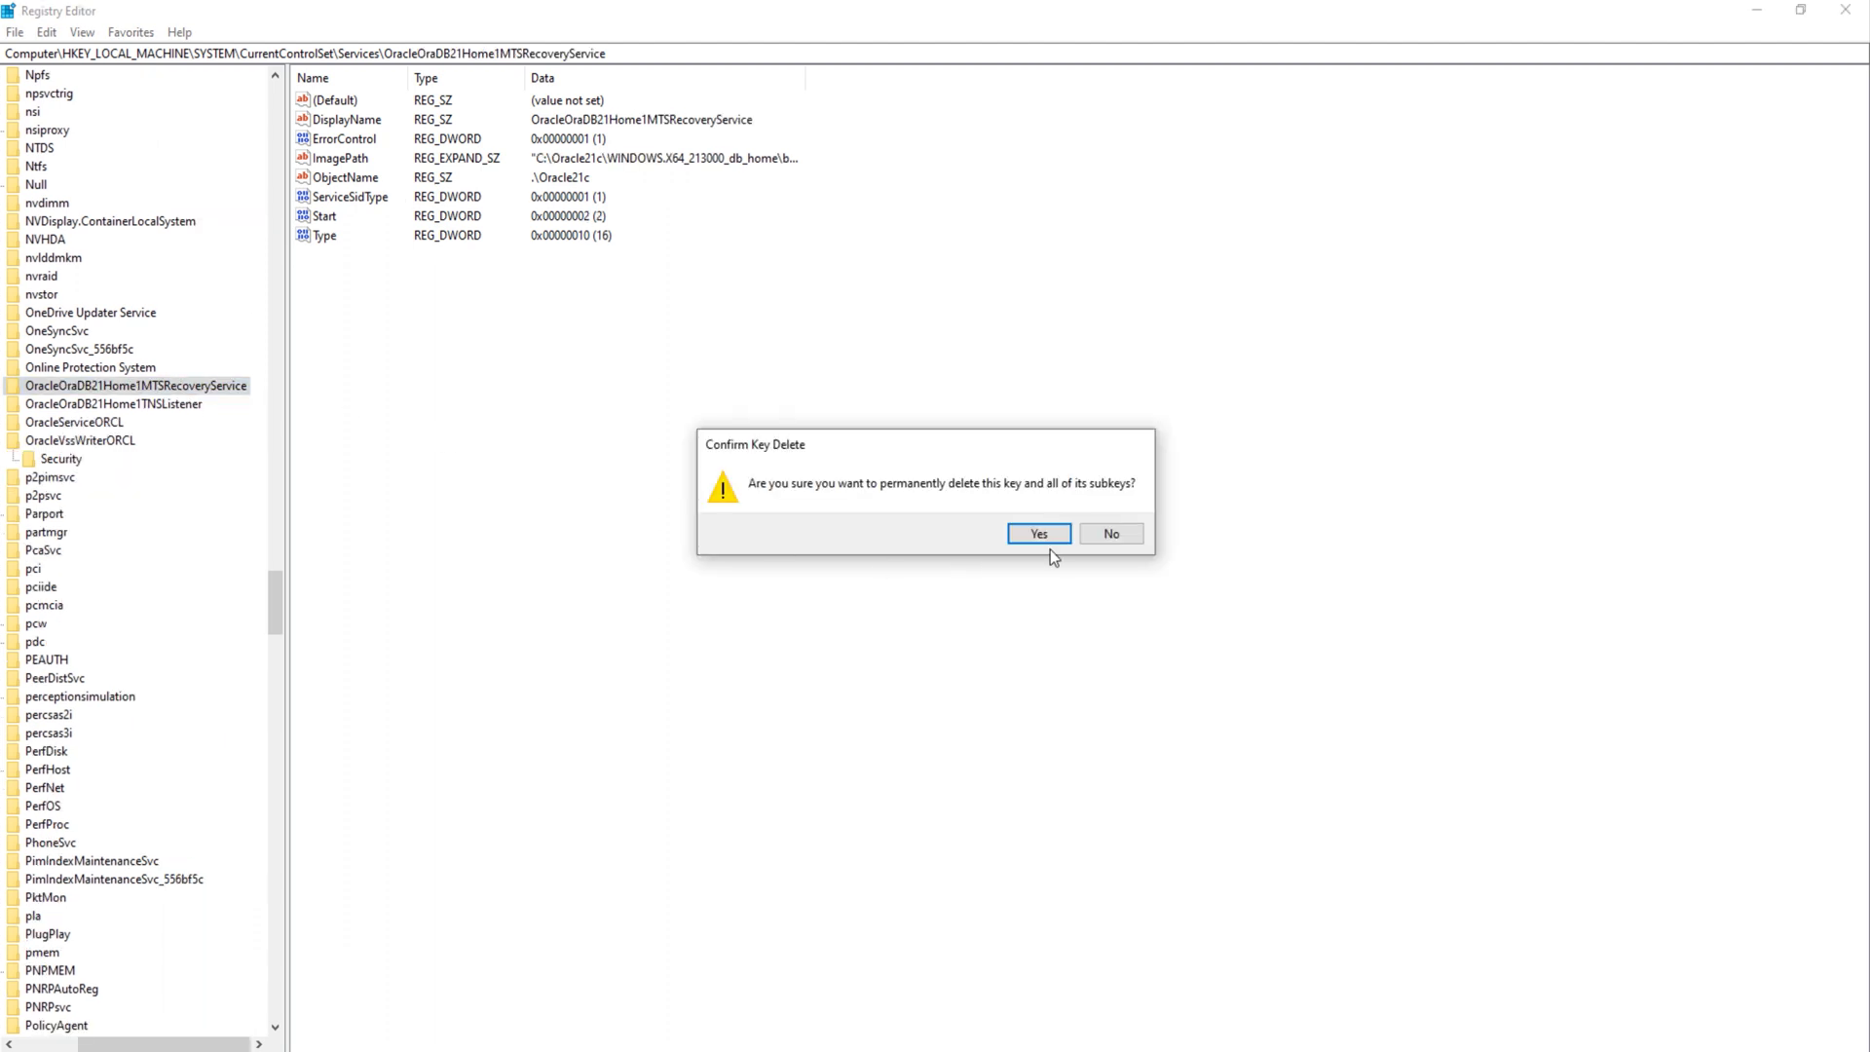
key(Return)
key(Delete)
key(Return)
key(Delete)
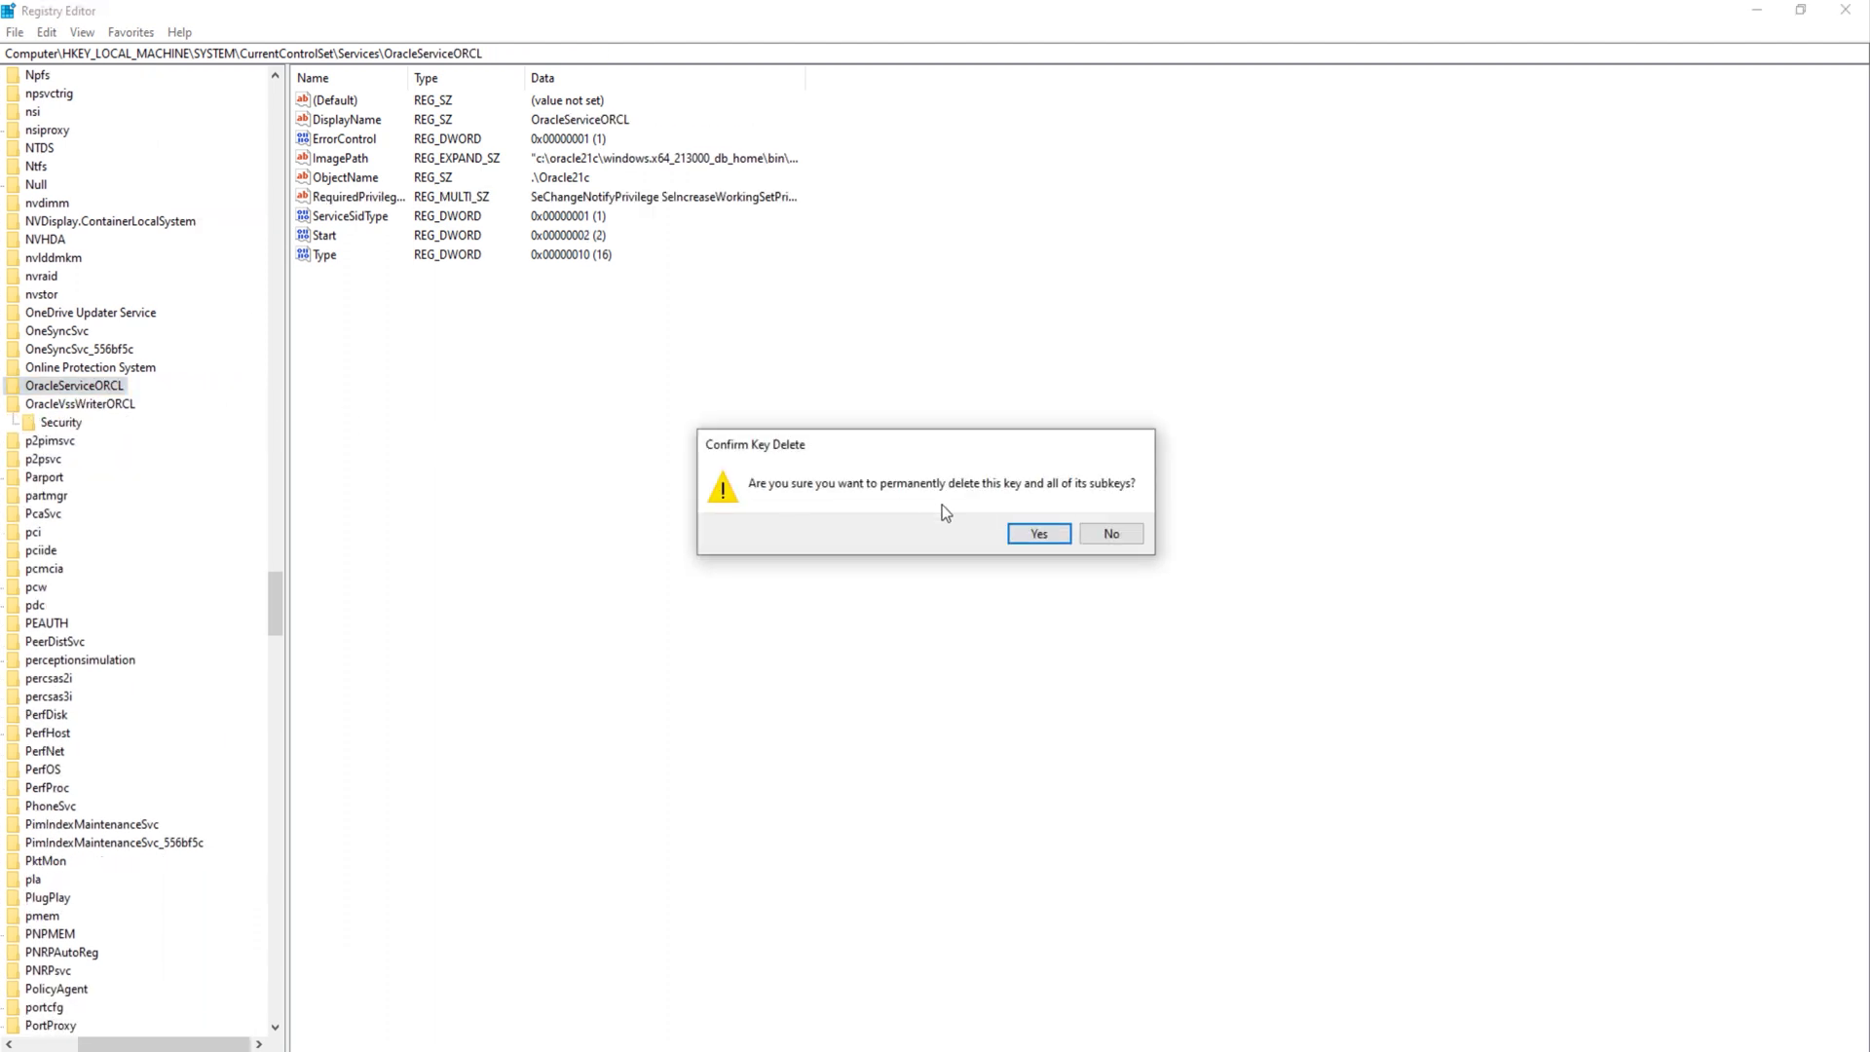
key(Return)
key(Delete)
click(1038, 533)
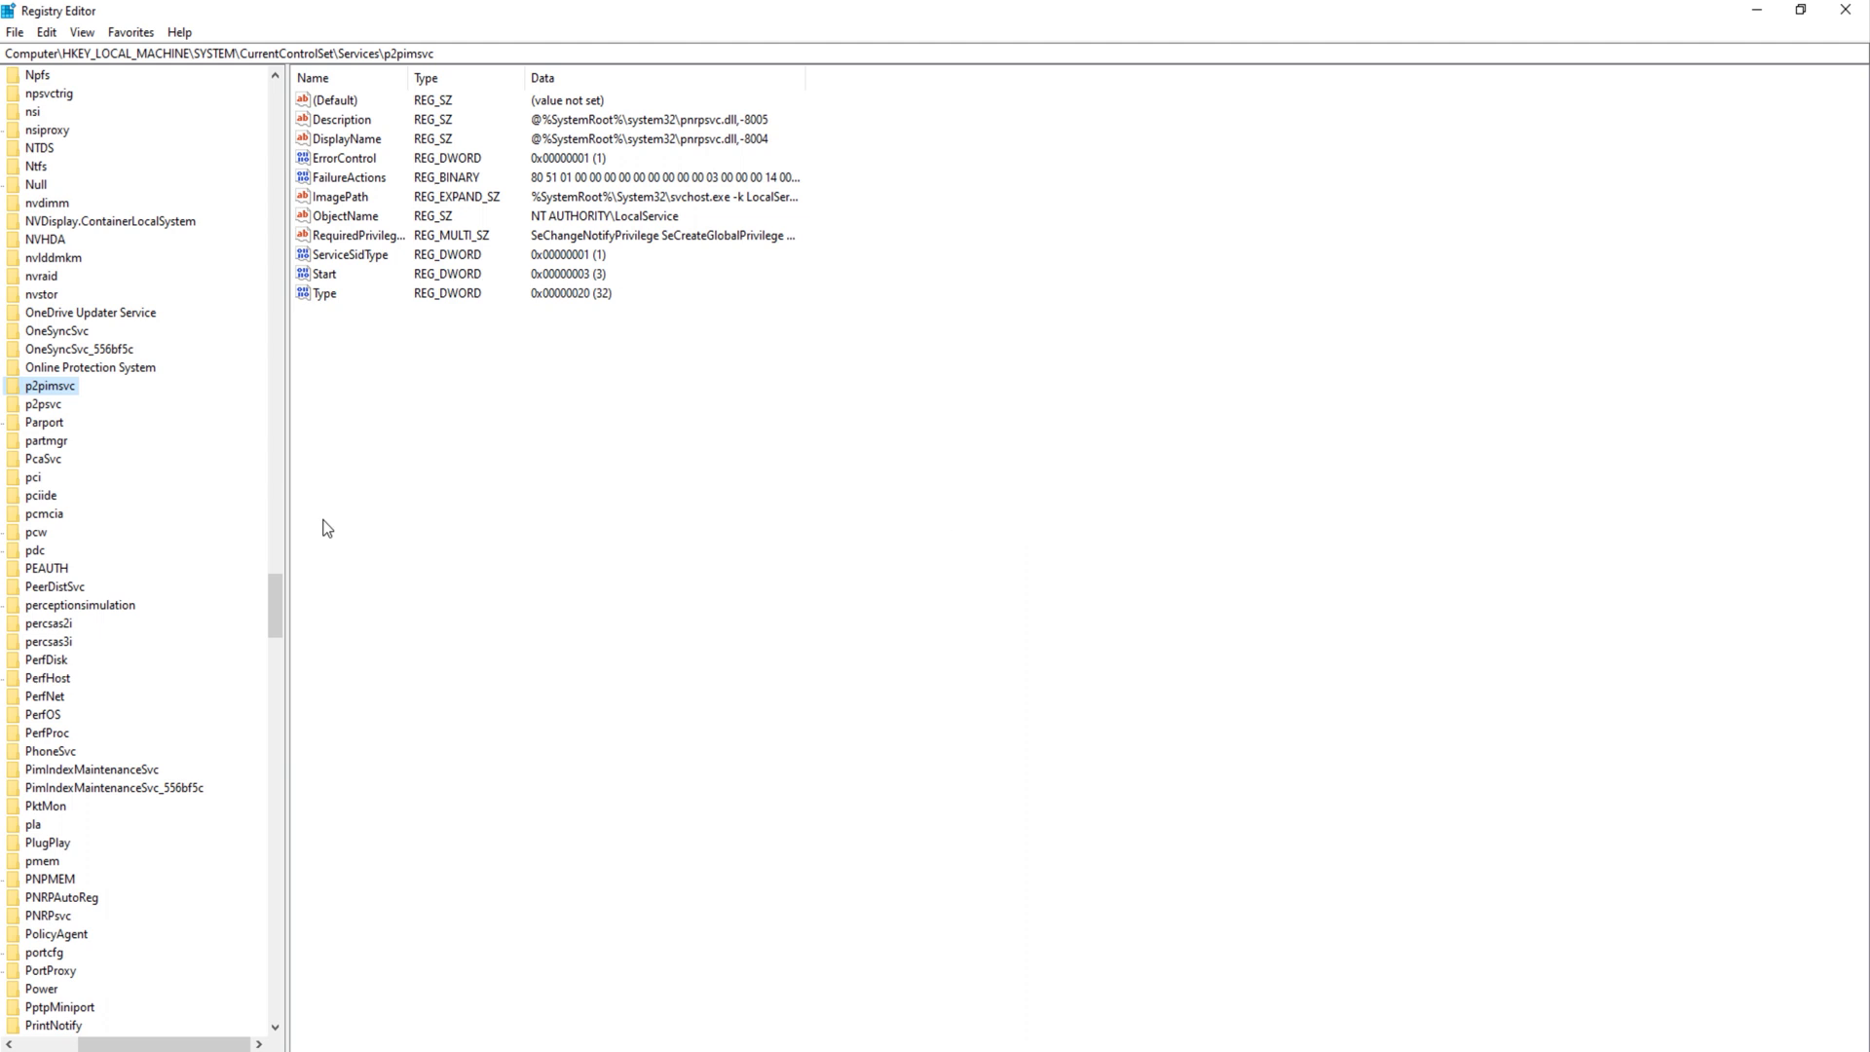
Close the Registry Editor window
click(1843, 10)
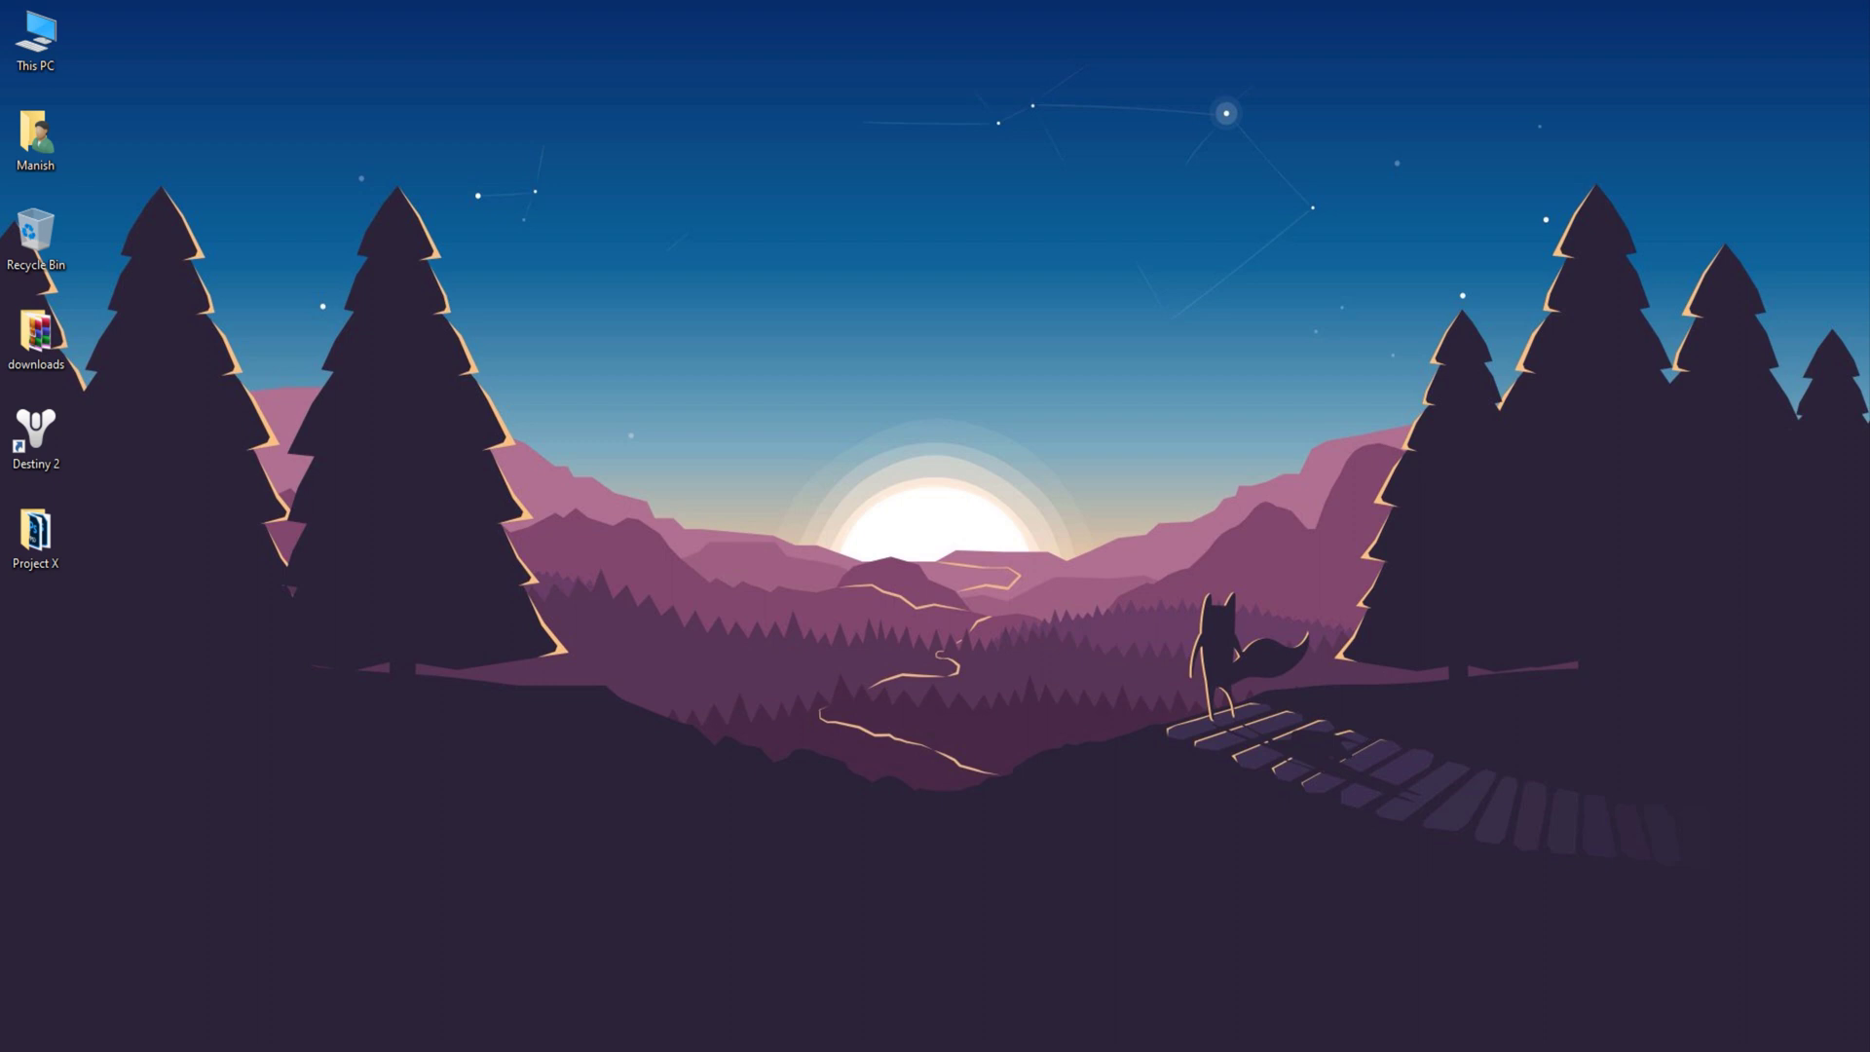
Run lusrmgr.msc from the Run dialog to open Local Users and Groups
key(super+r)
drag(229, 847, 932, 416)
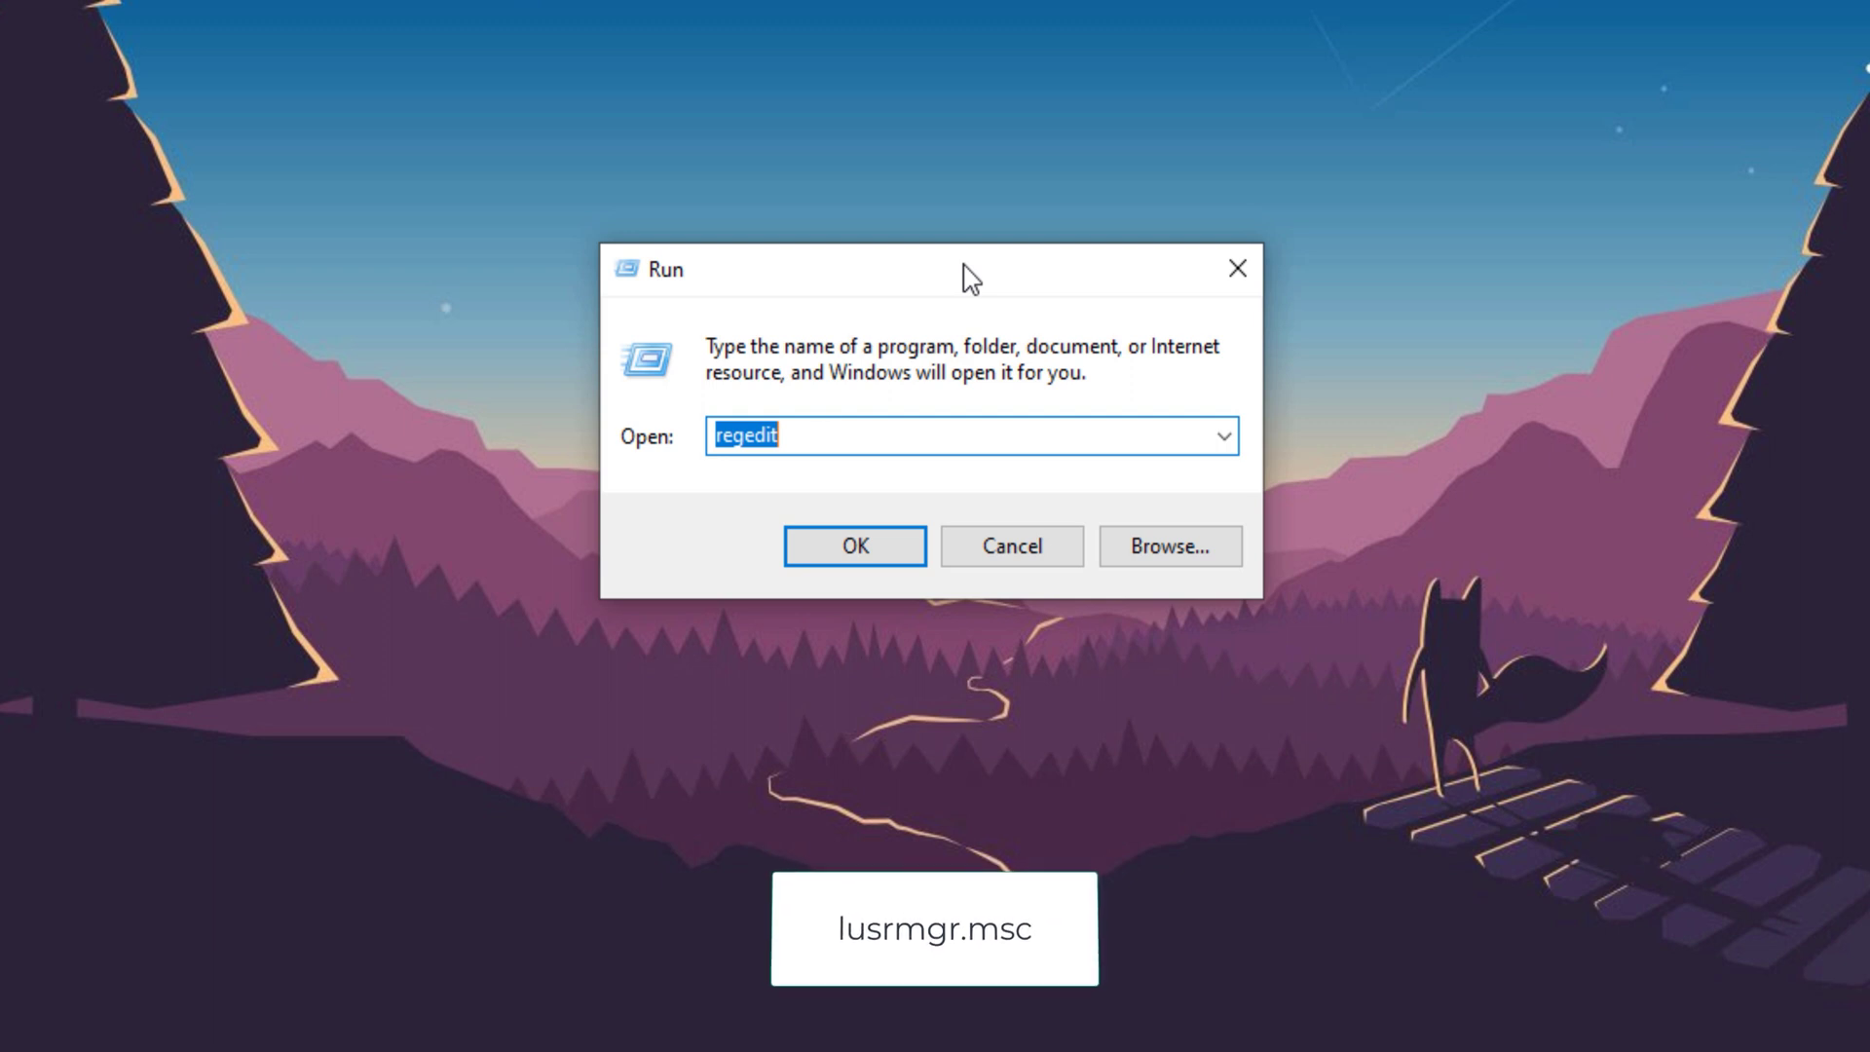
text(lusrmgr.msc)
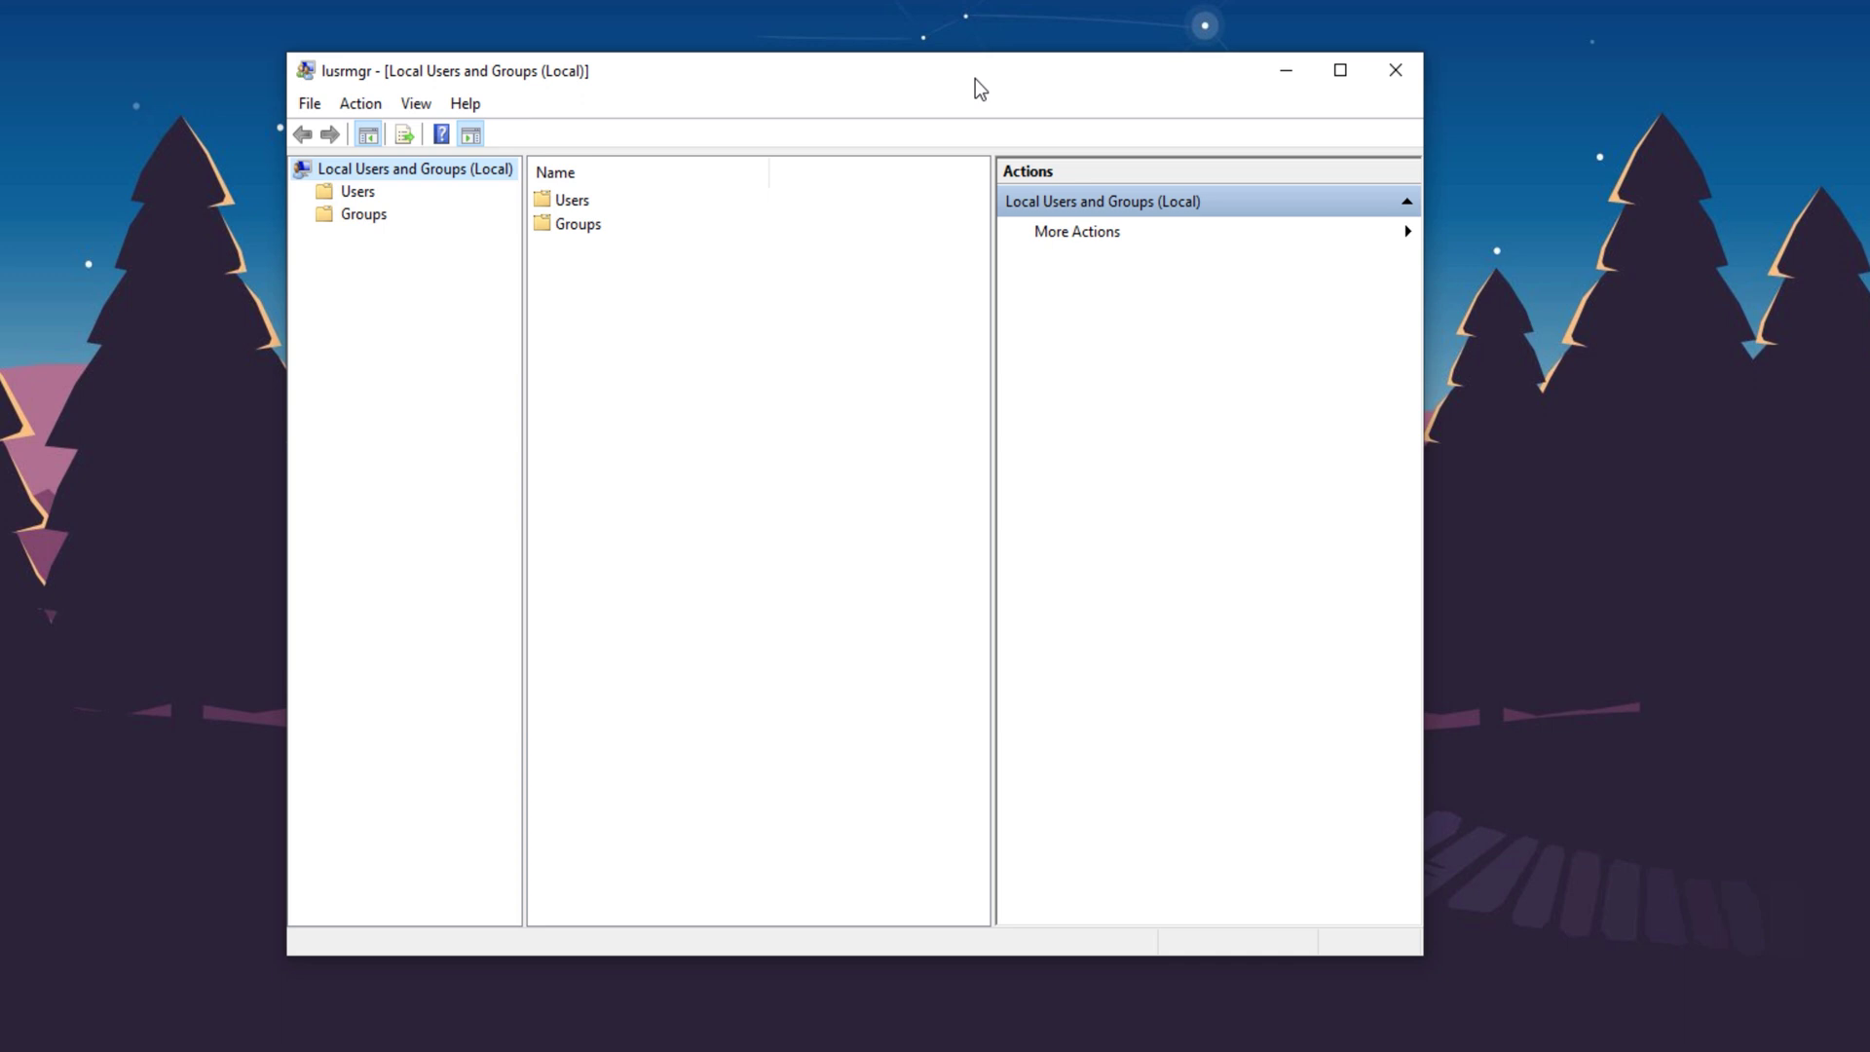
Delete the Oracle21c account from the Users list
click(358, 192)
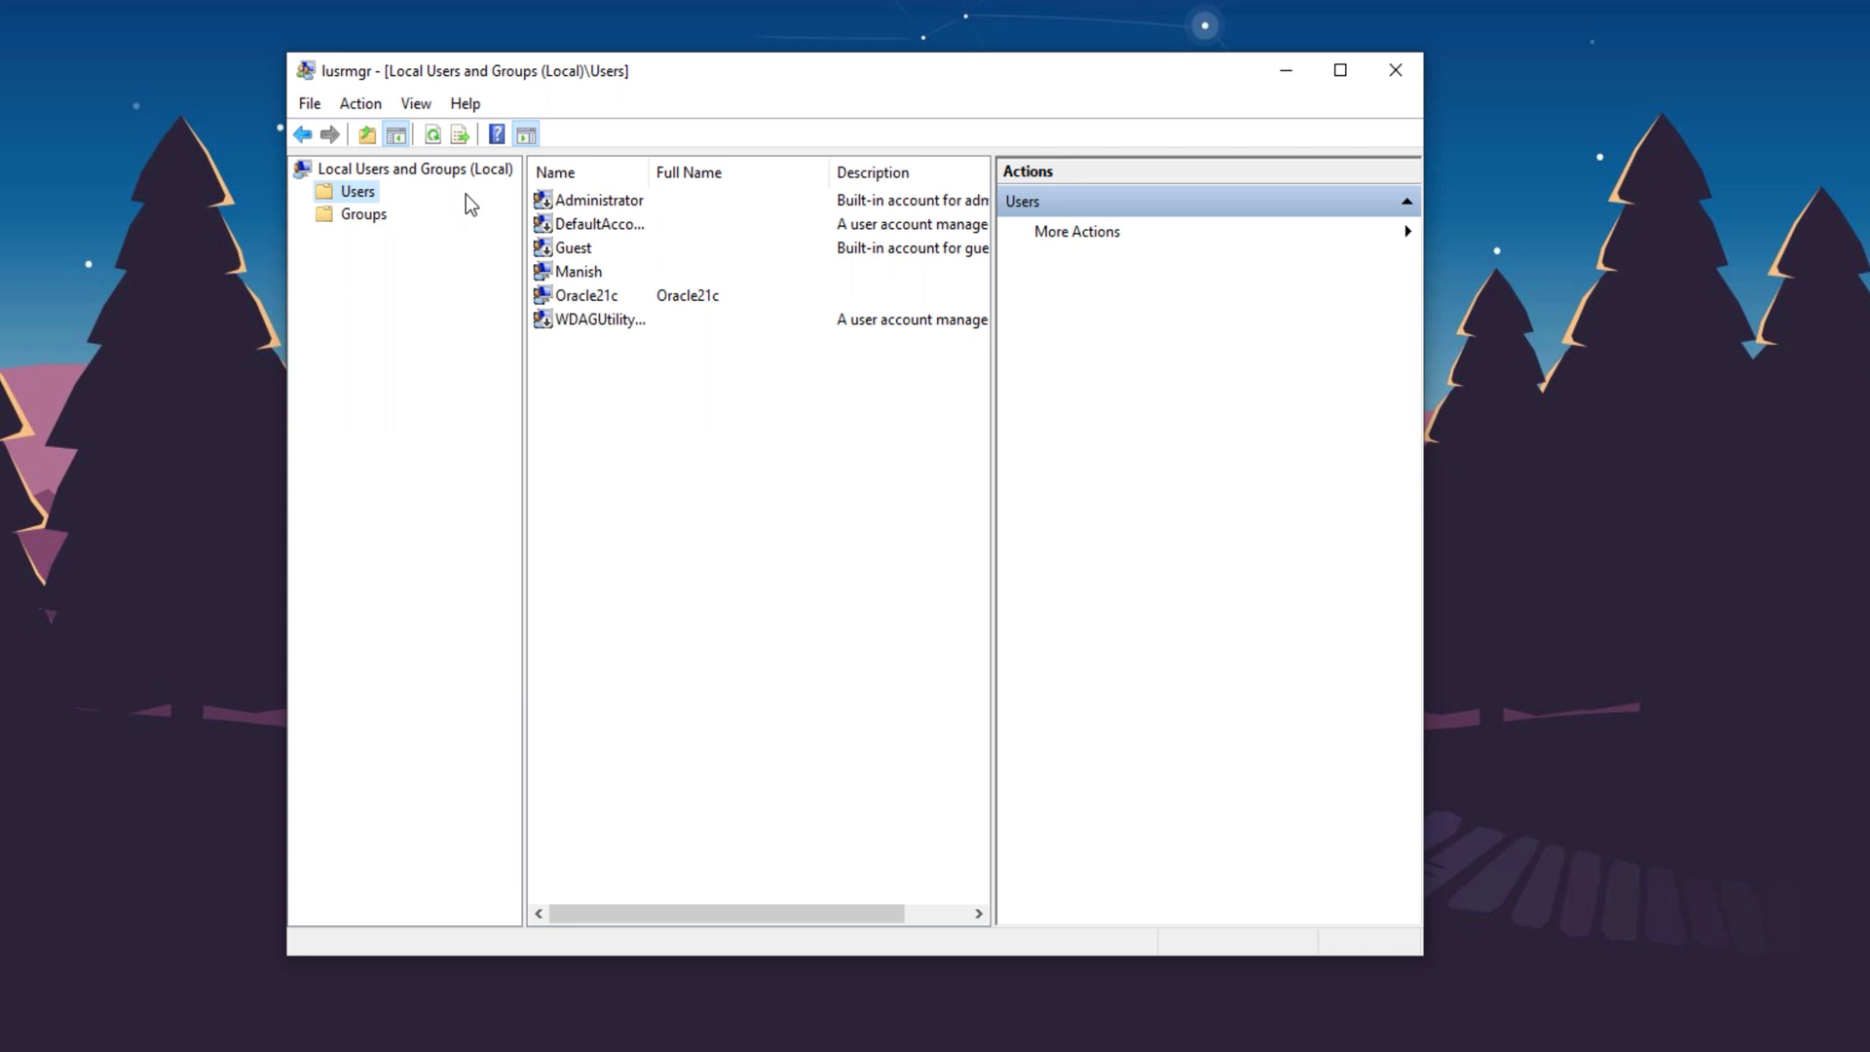
click(642, 294)
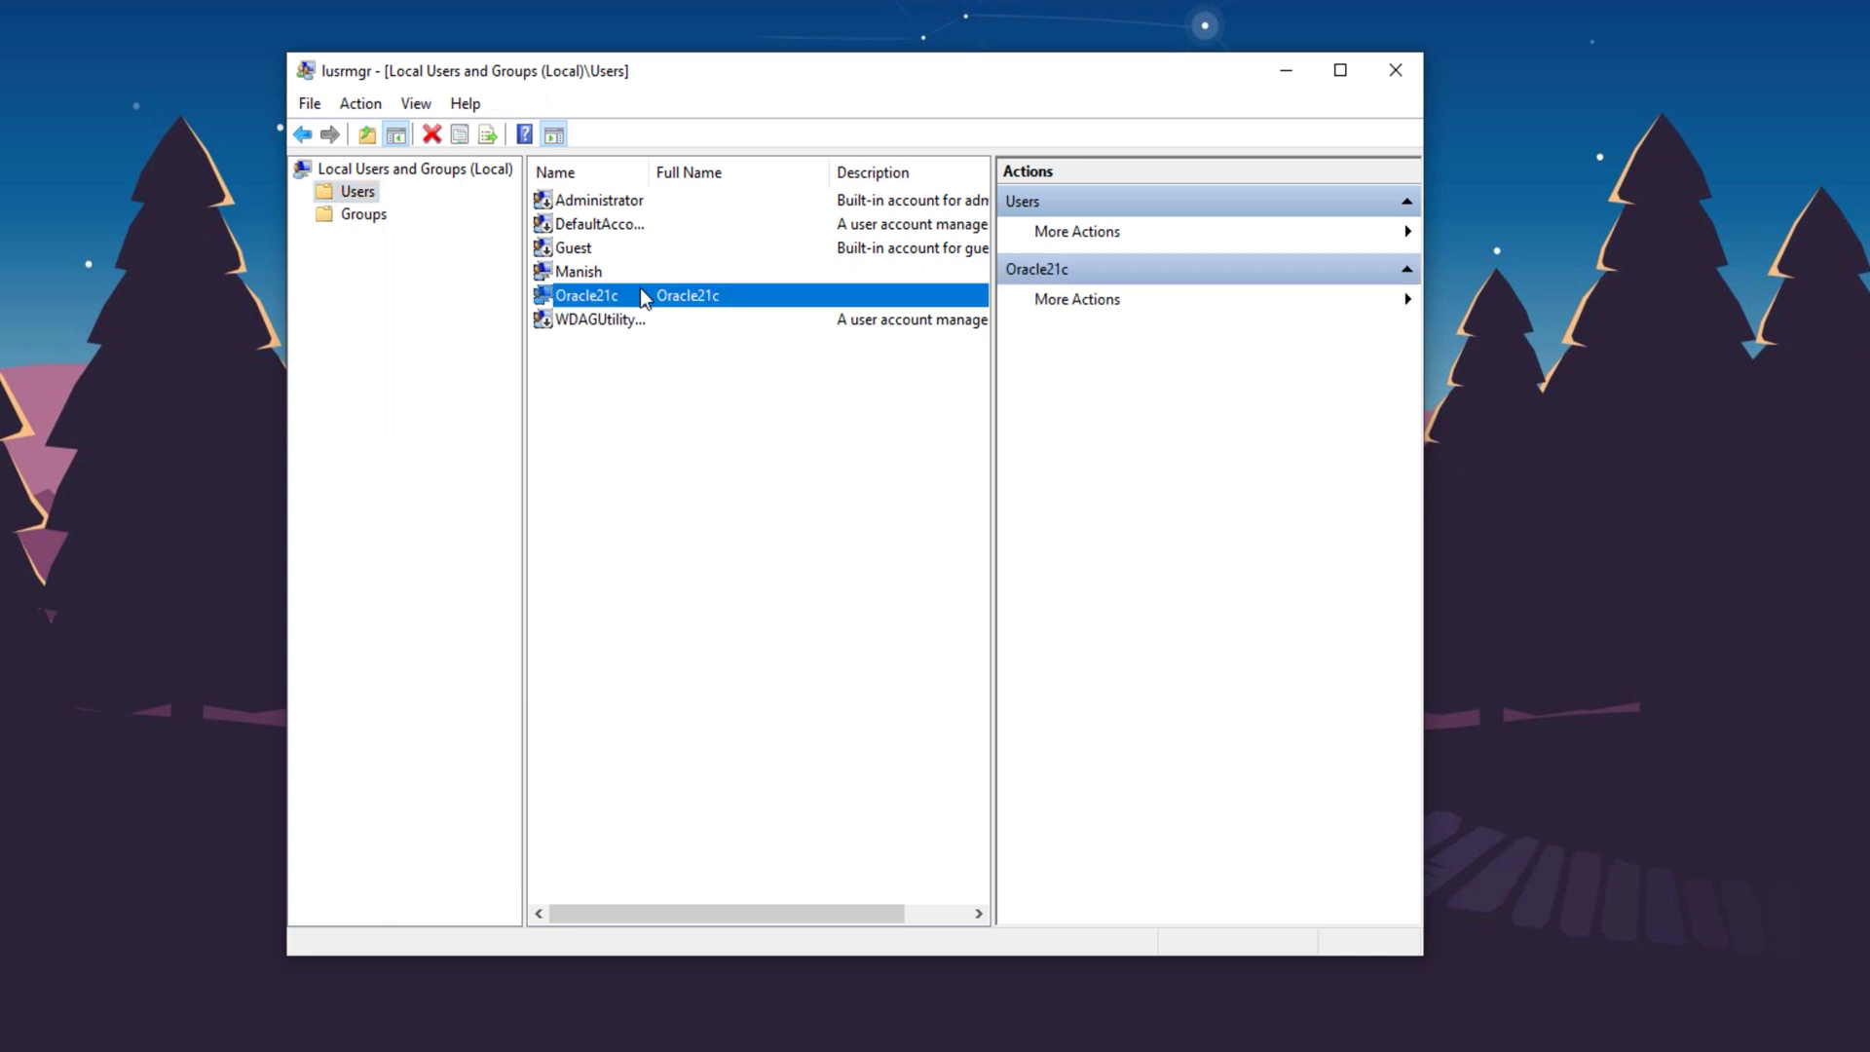
right_click(640, 290)
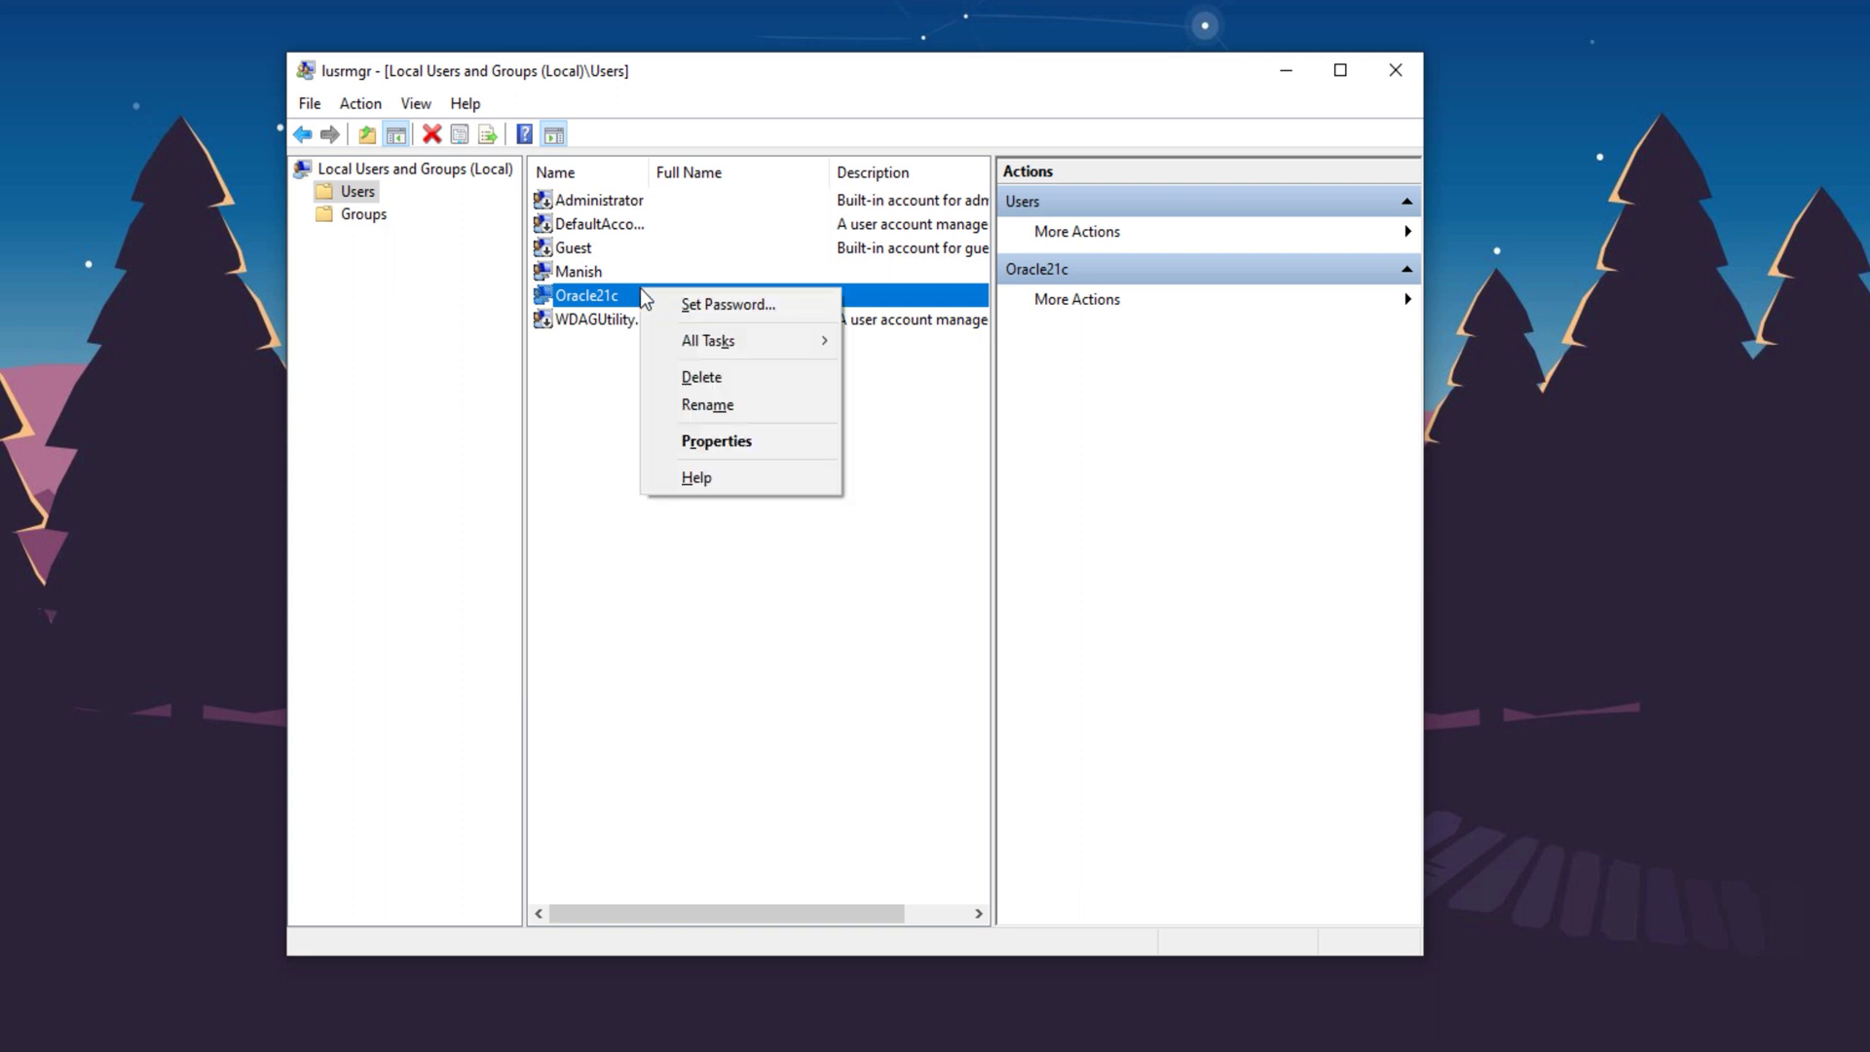
click(704, 379)
click(925, 612)
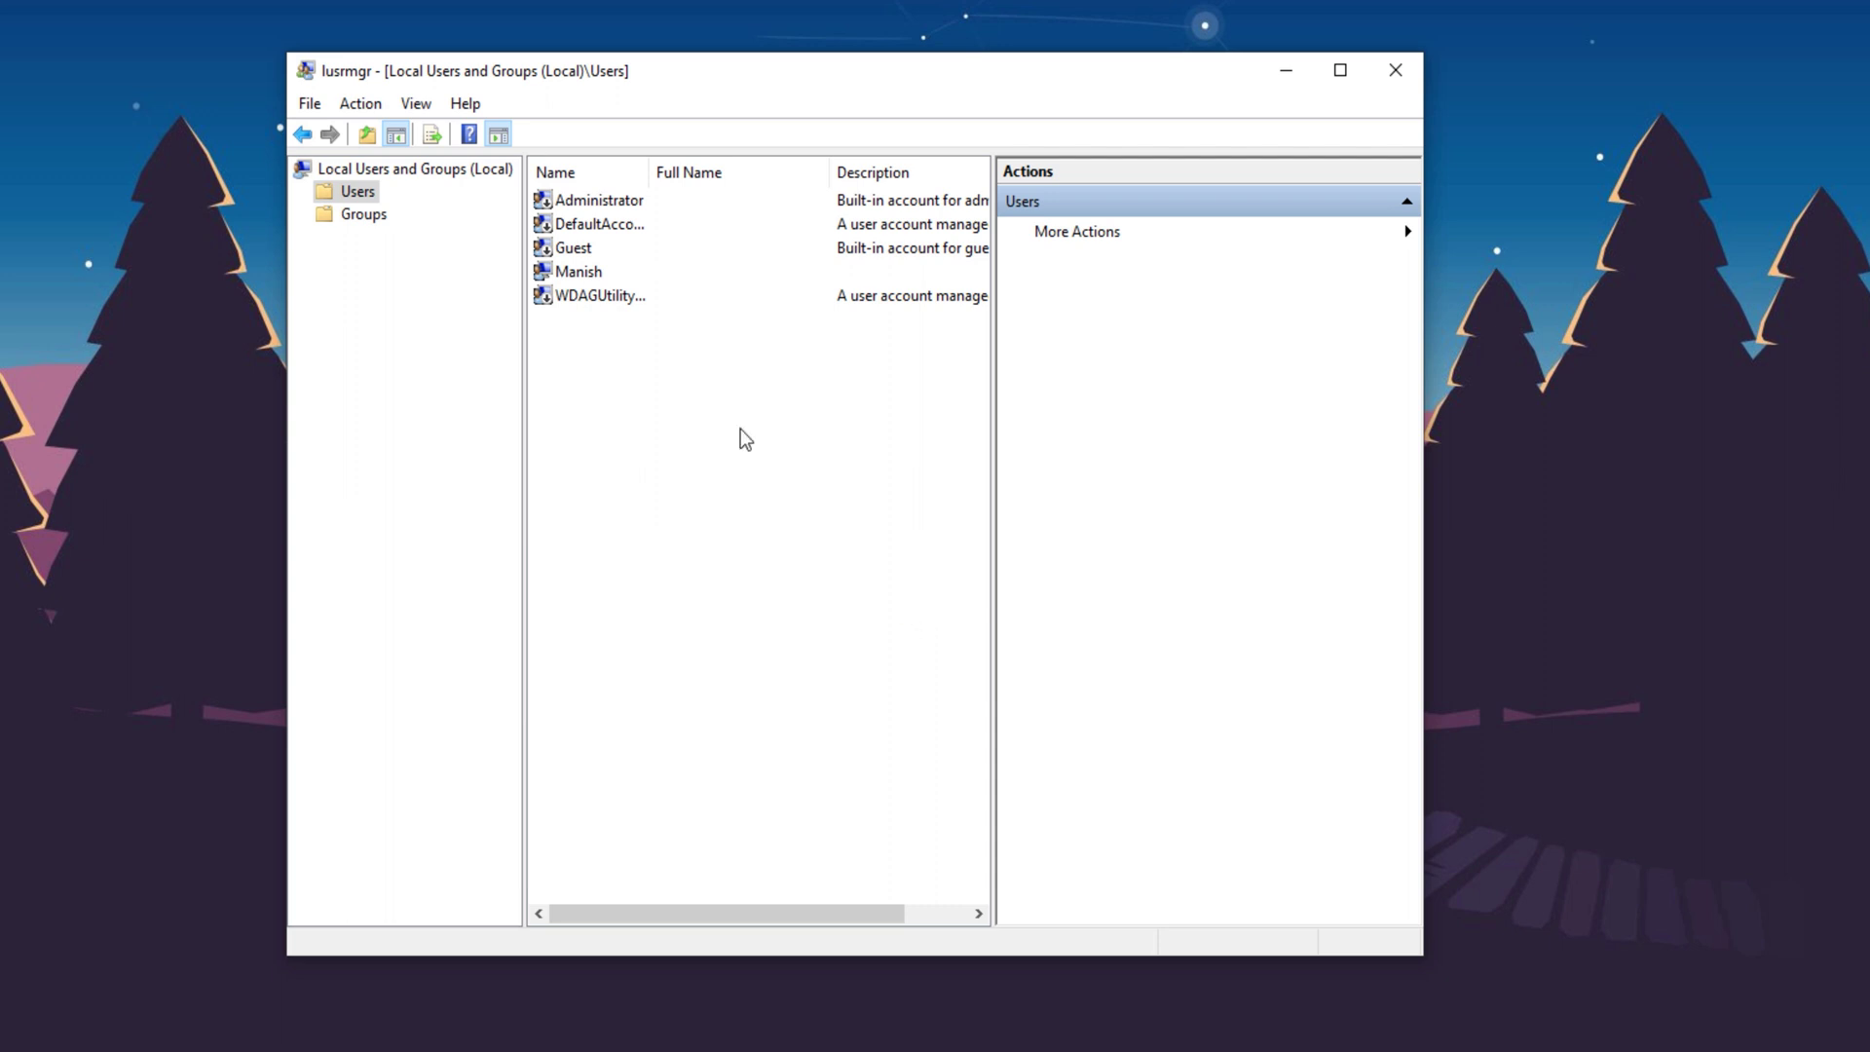
List the local groups and delete ORA_ASMADMIN and the following ORA_ groups
click(376, 217)
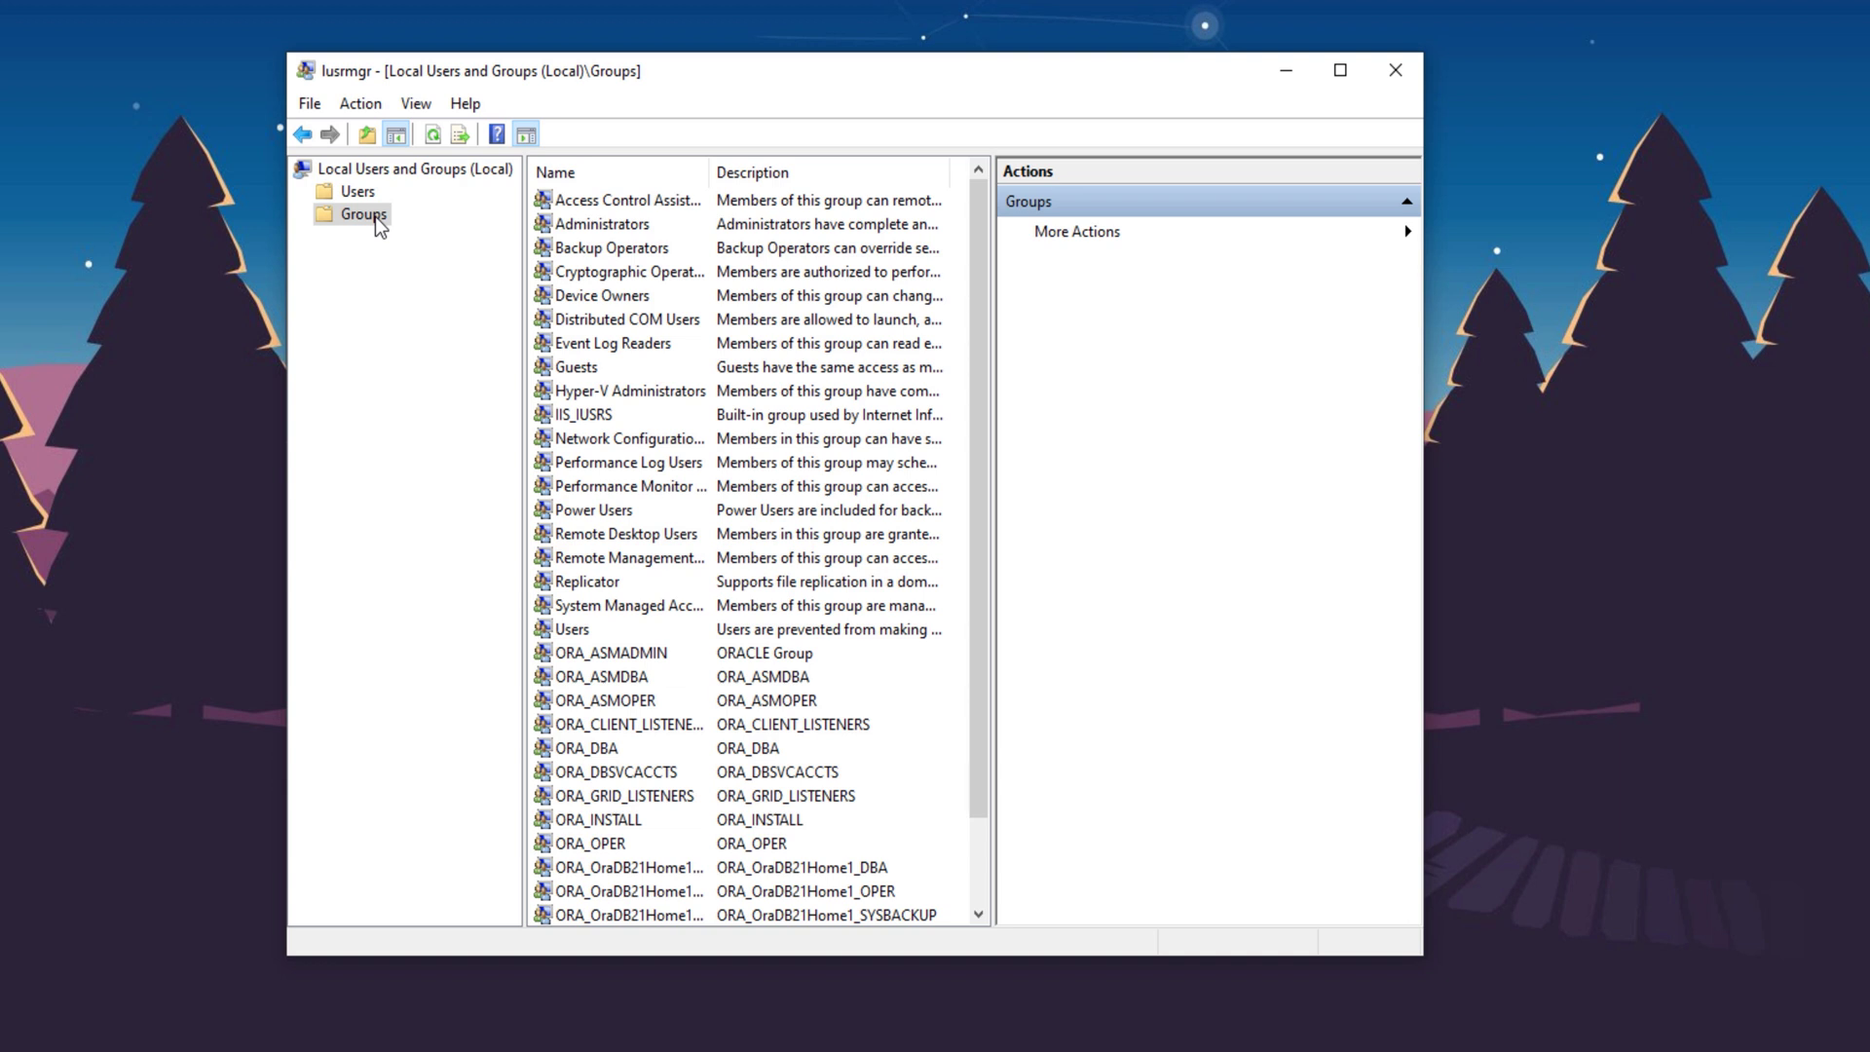
click(685, 653)
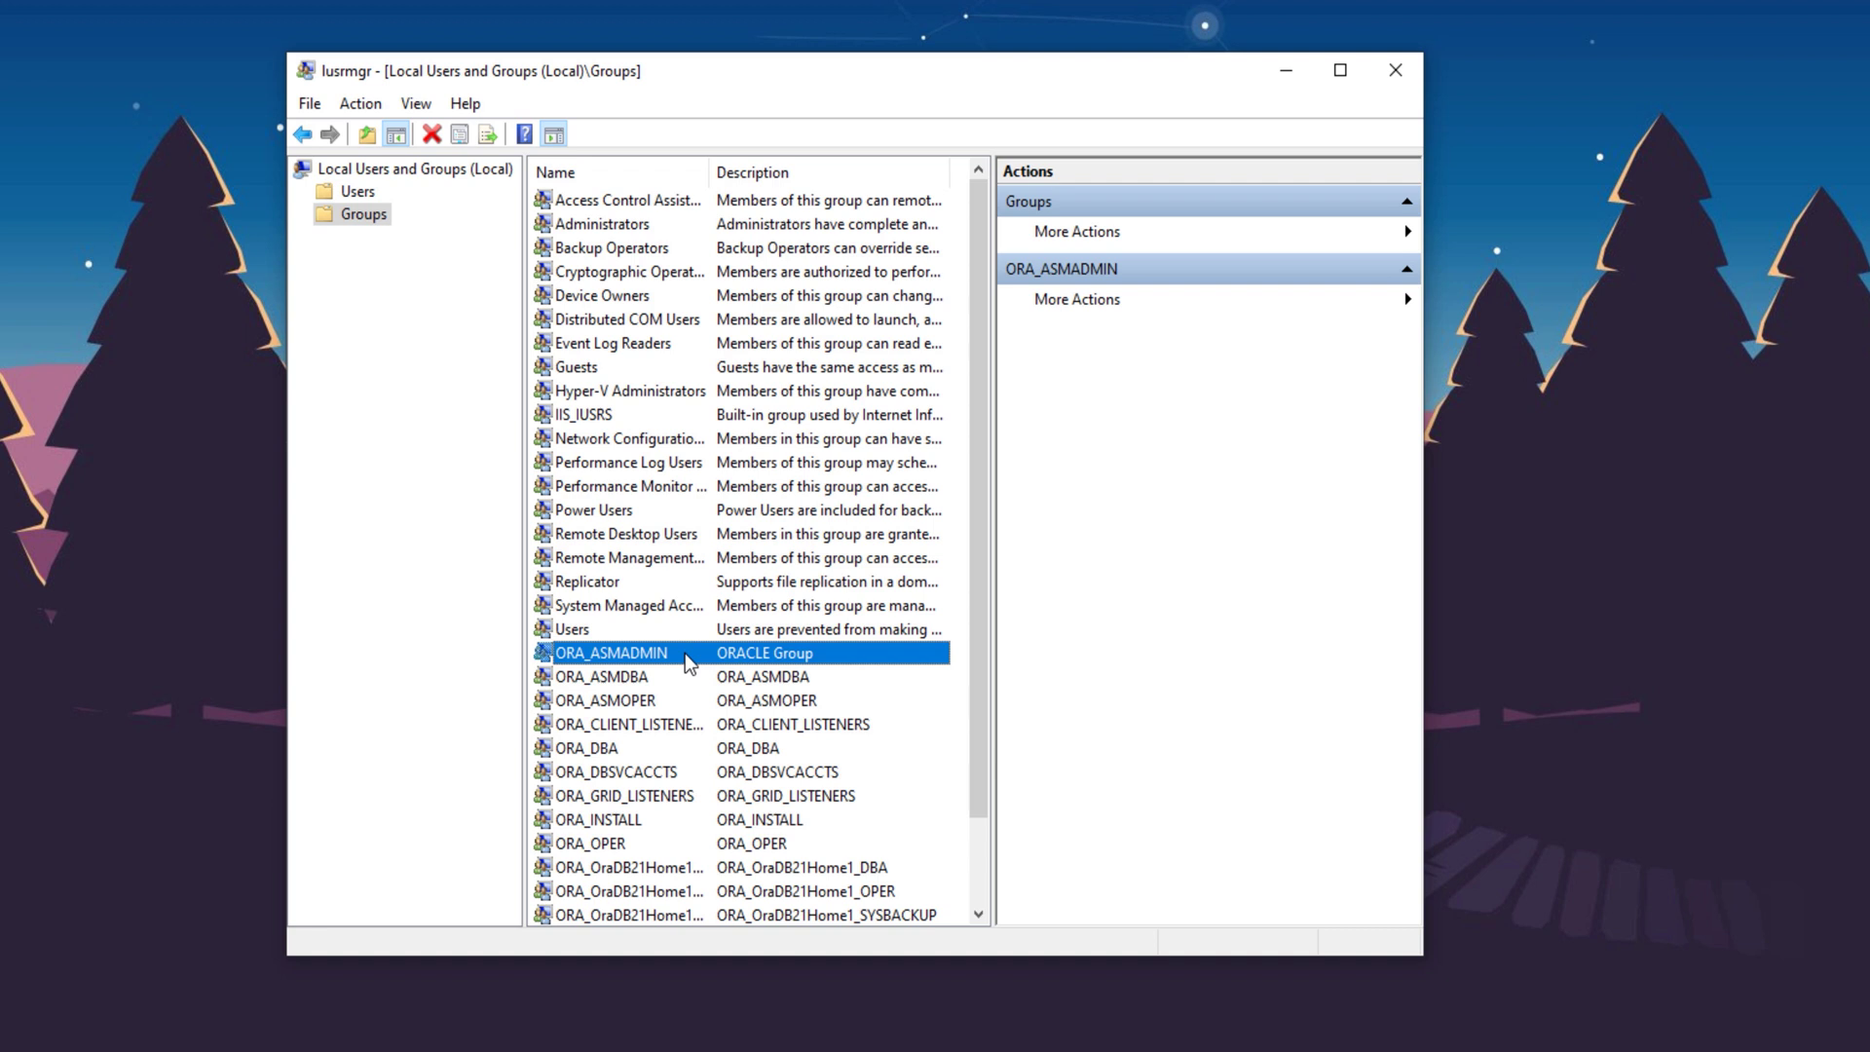
key(Delete)
click(910, 616)
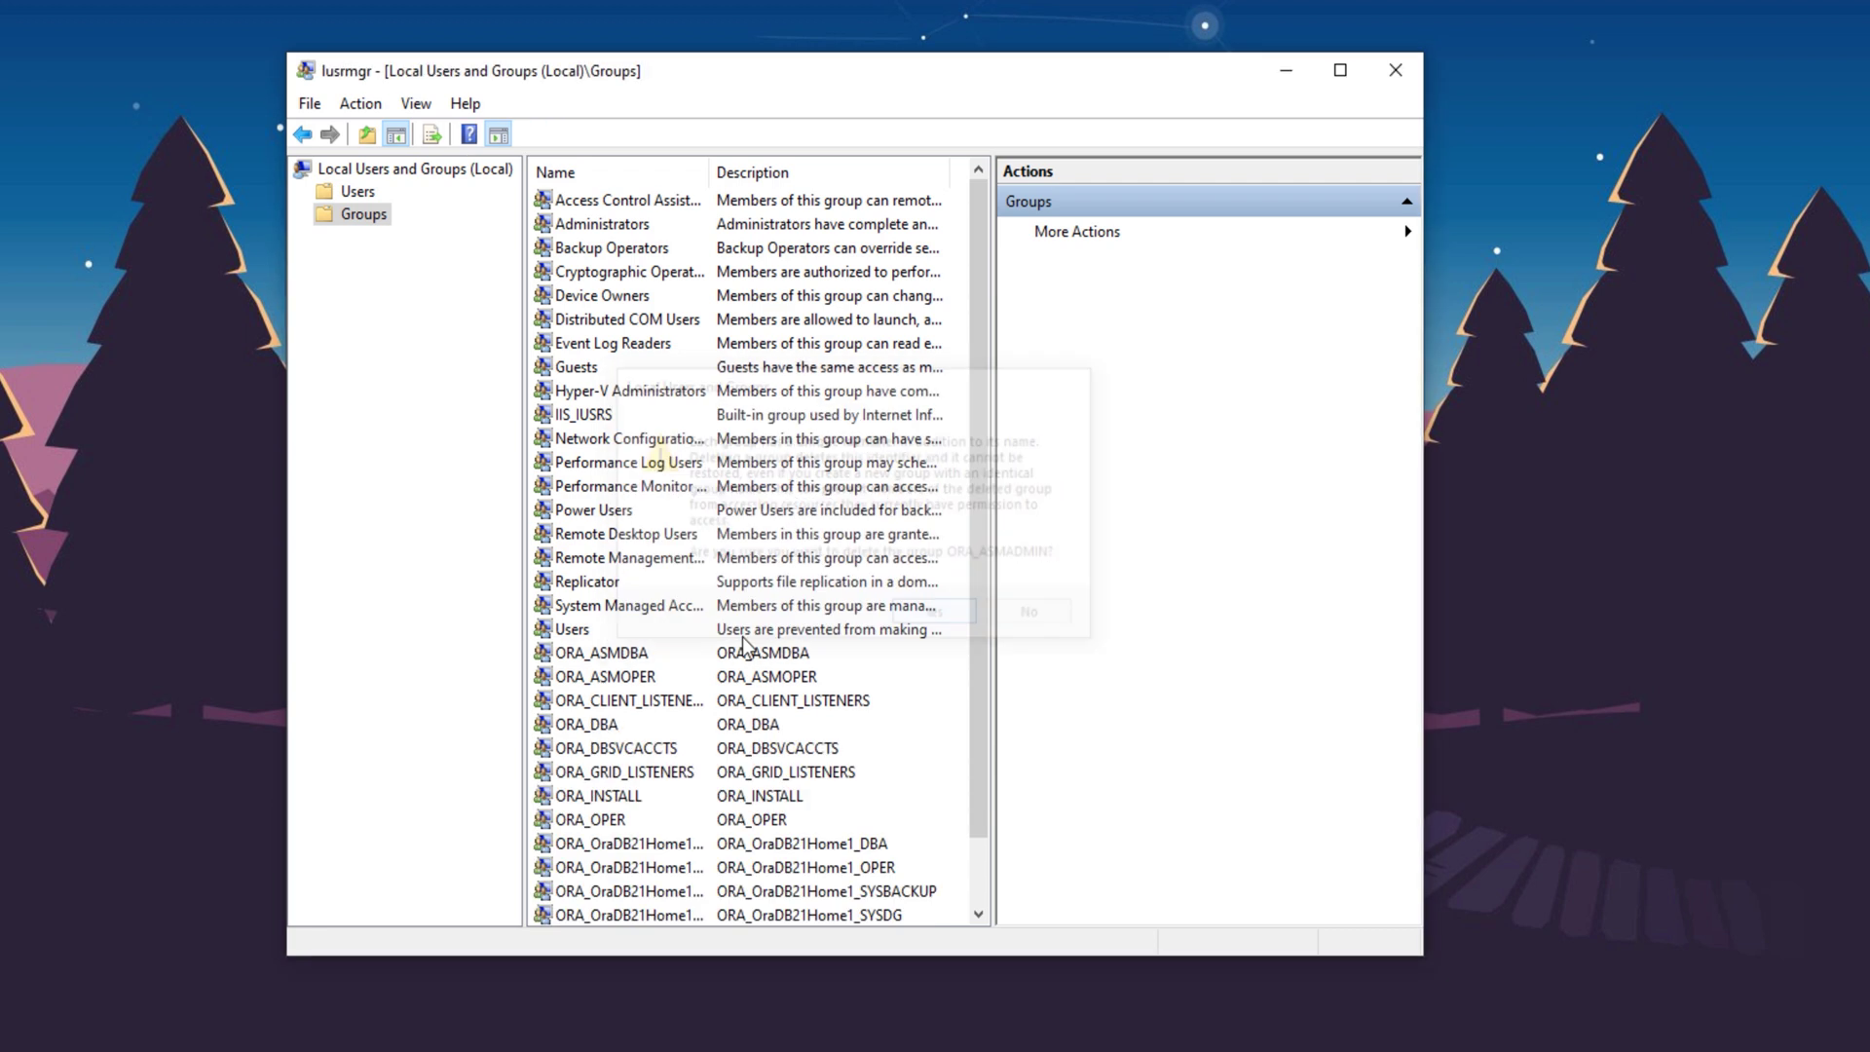
key(Delete)
click(911, 615)
click(643, 653)
key(Delete)
click(937, 616)
key(Delete)
click(937, 616)
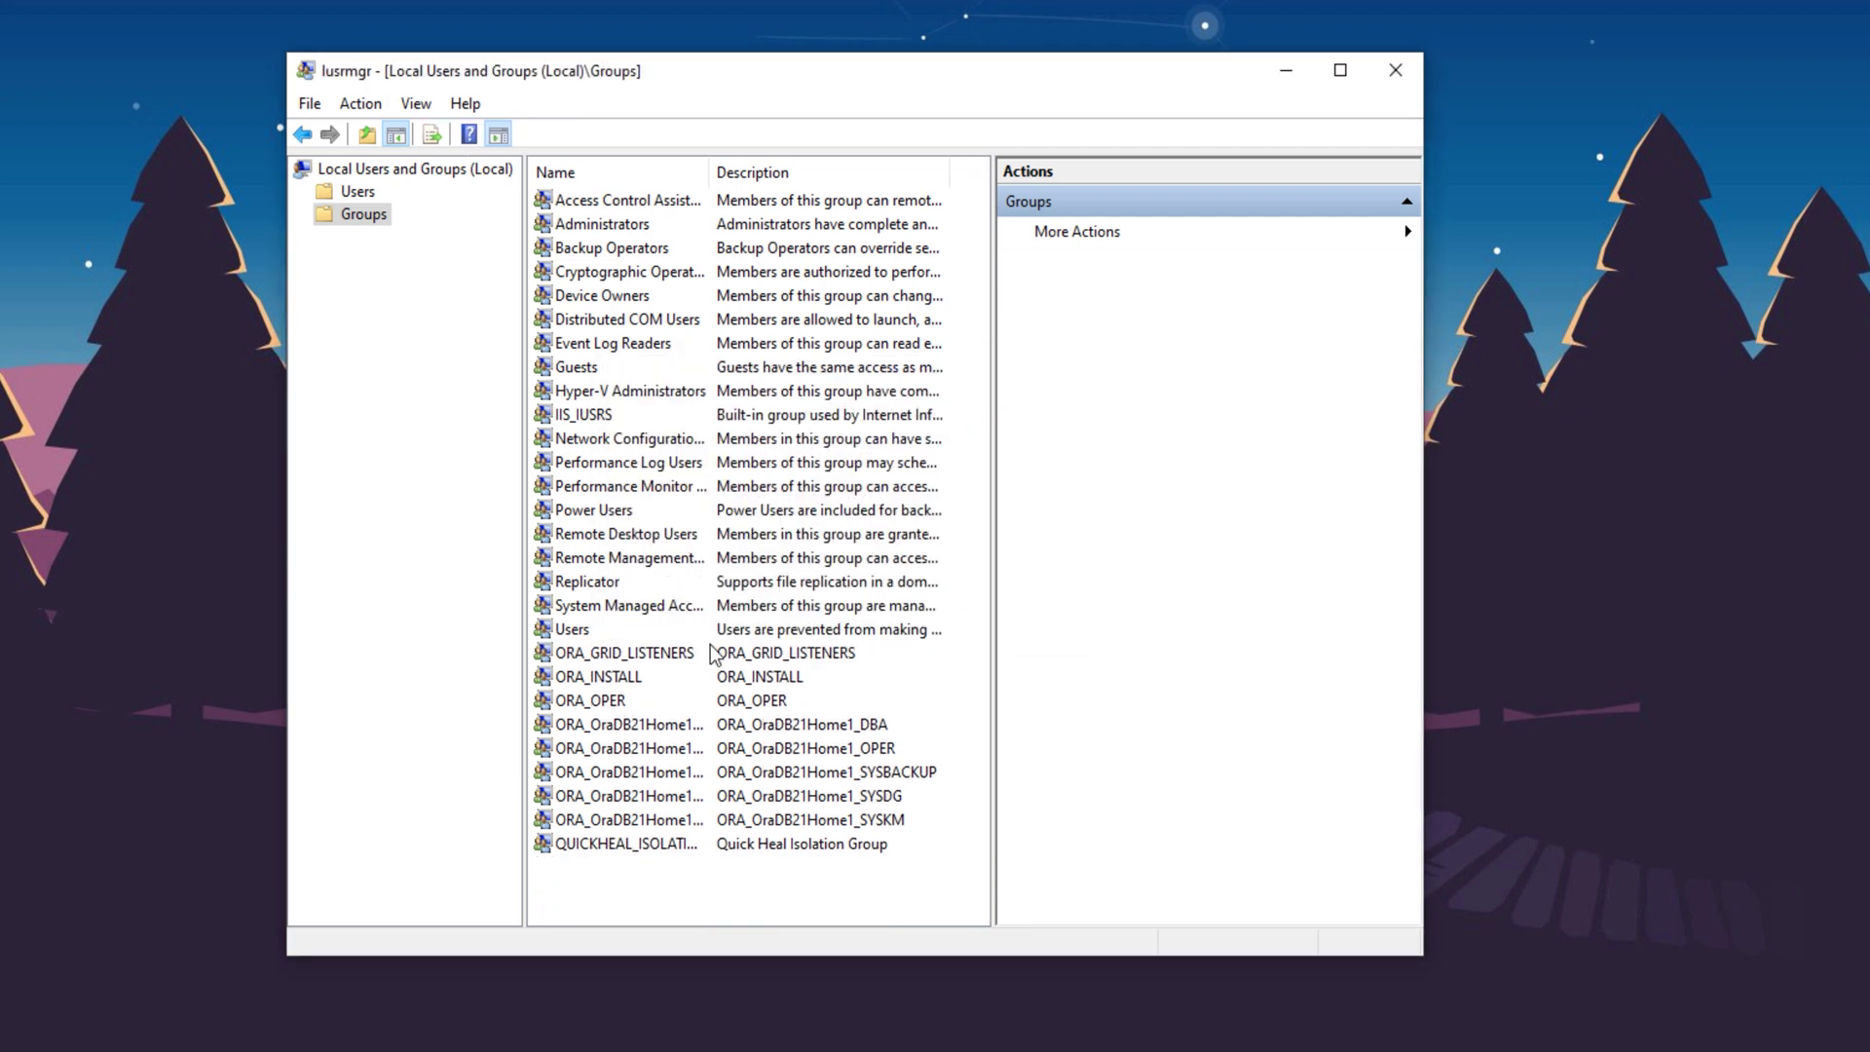
Delete the remaining ORA_ groups, ending with ORA_OraDB21Home1_SYSKM
key(Delete)
click(937, 616)
click(642, 653)
click(937, 616)
click(643, 652)
key(Delete)
click(937, 615)
click(643, 652)
key(Delete)
click(937, 615)
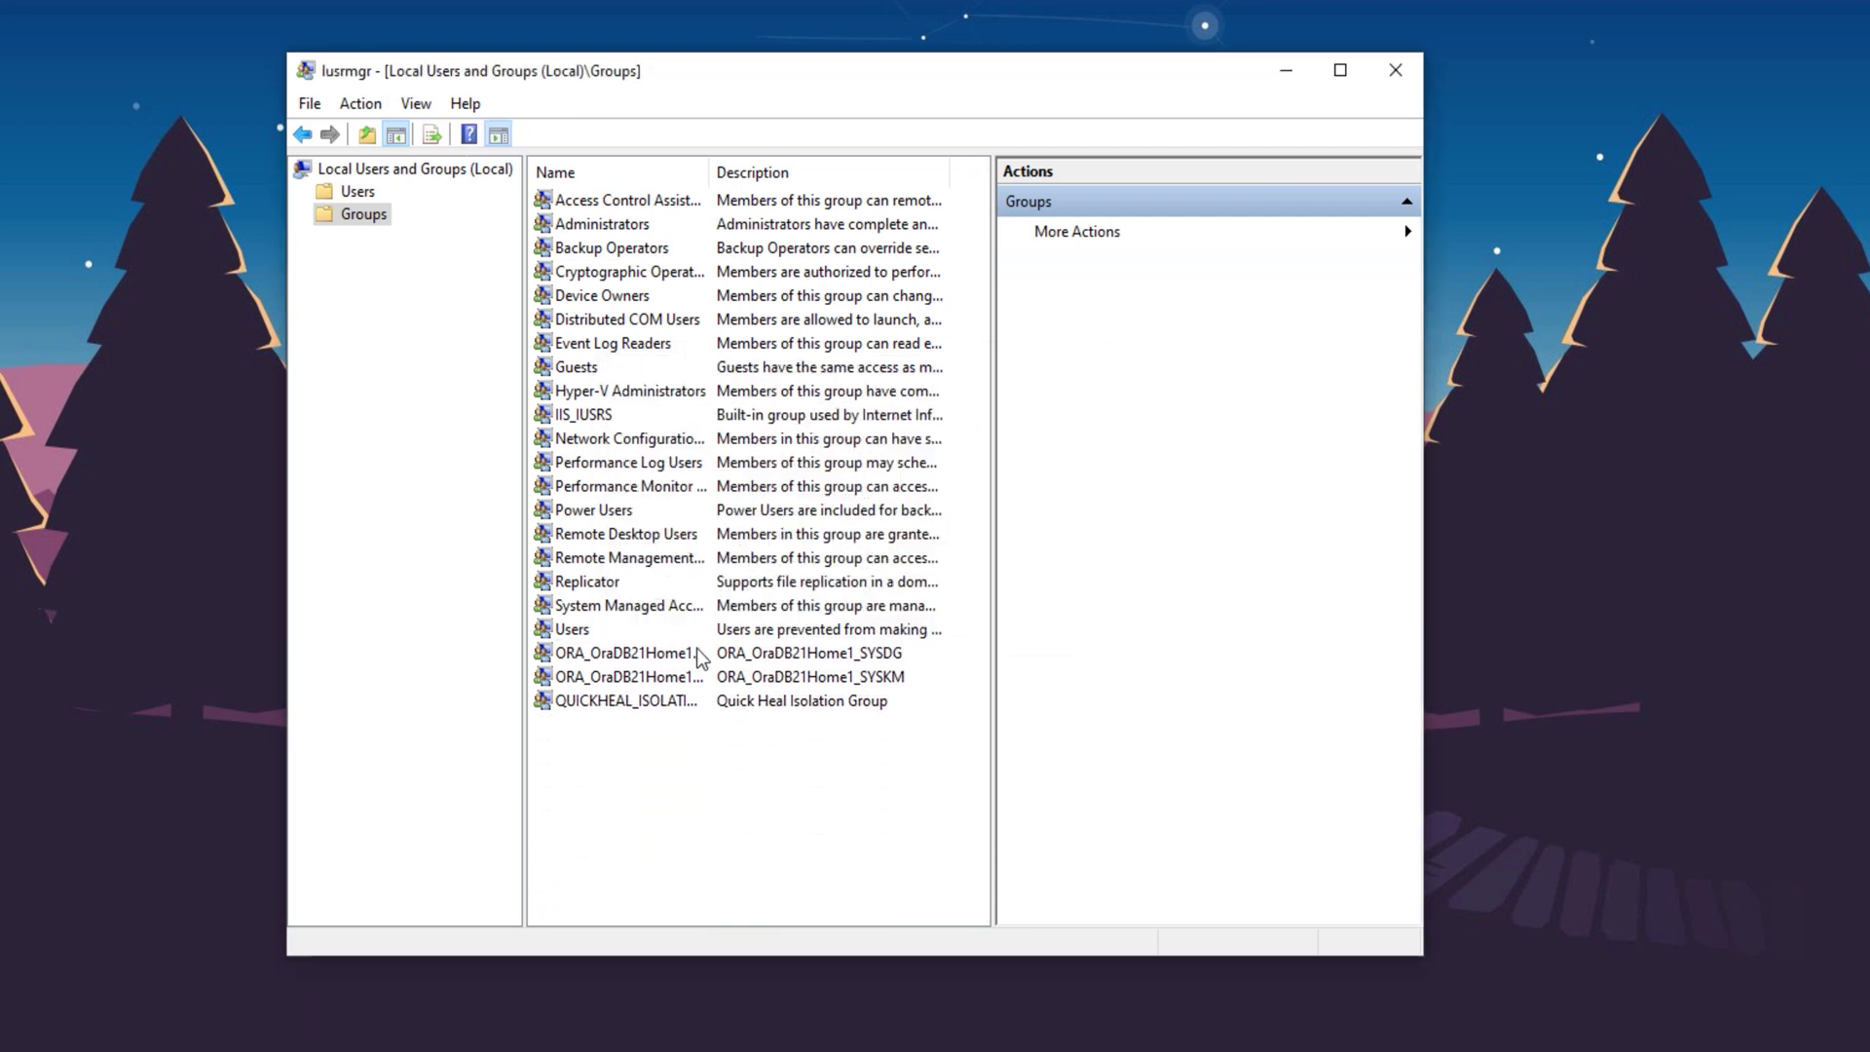
click(662, 659)
key(Delete)
click(933, 628)
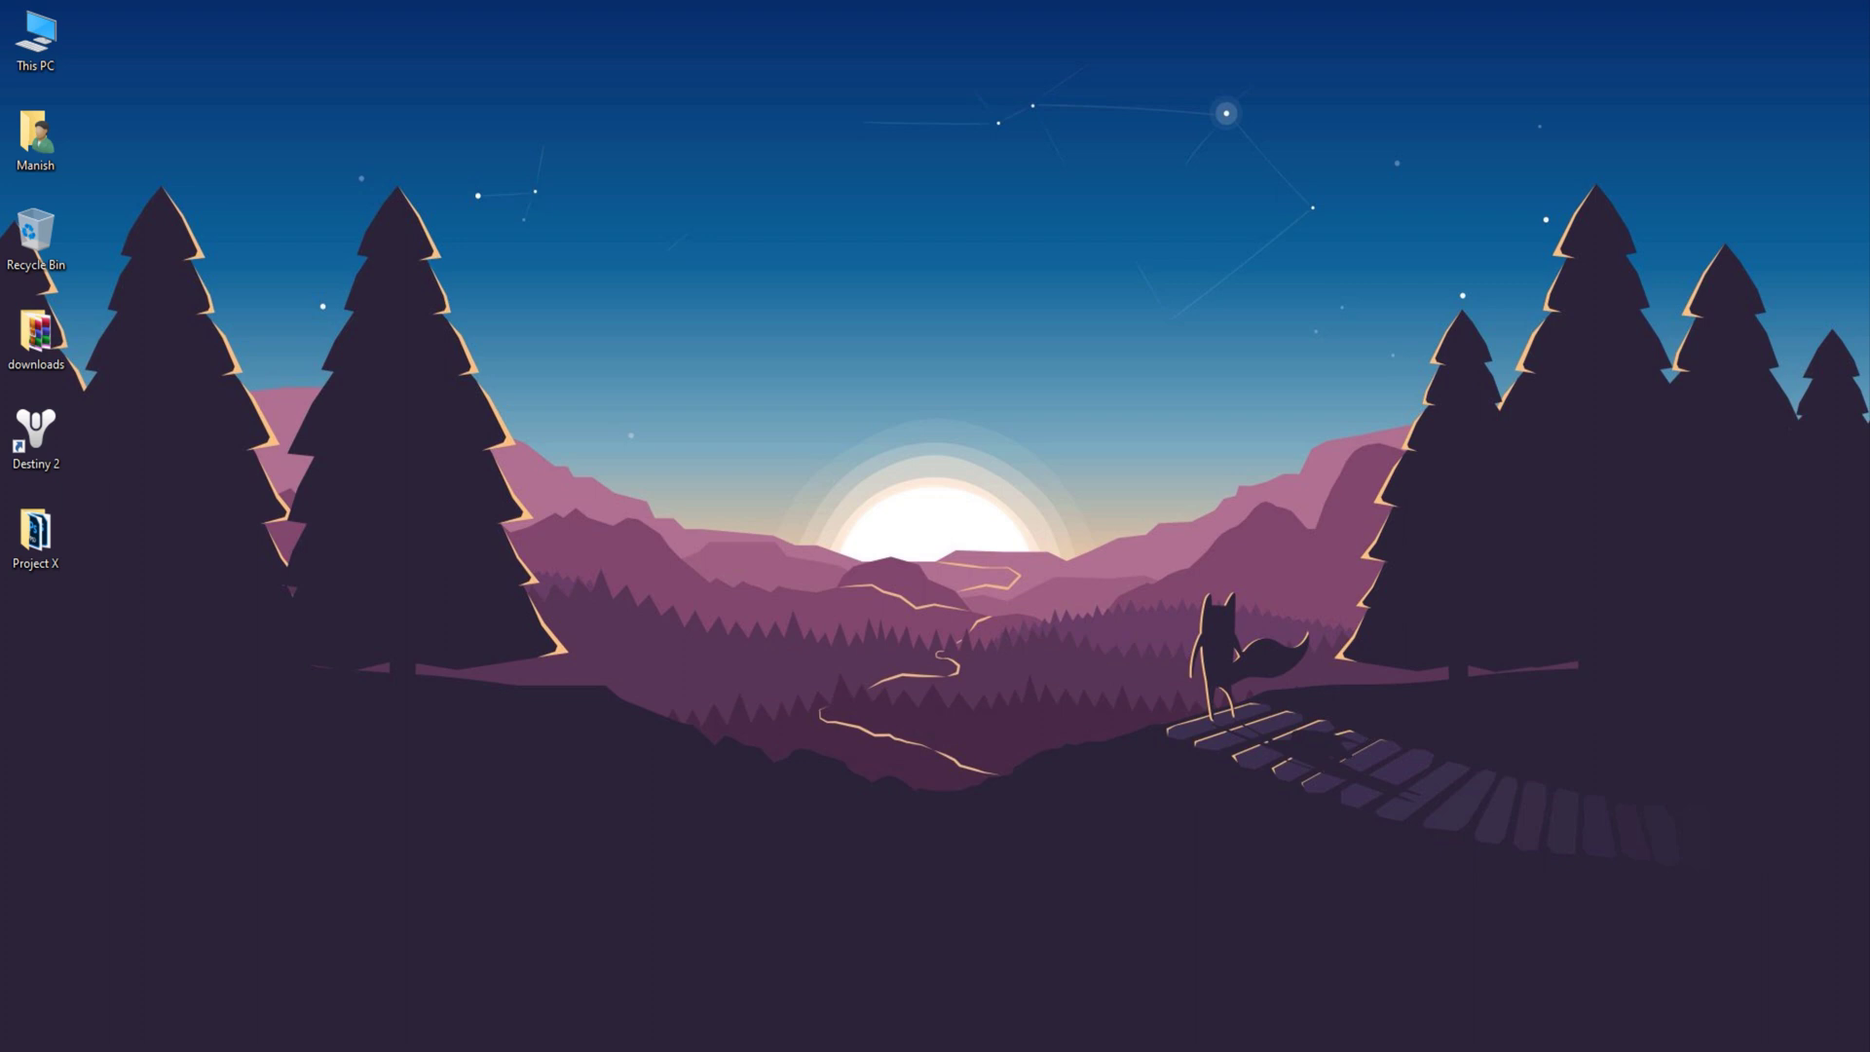
Go to Local Disk (C:) and permanently delete the 32,251-item Oracle21c folder
double_click(35, 38)
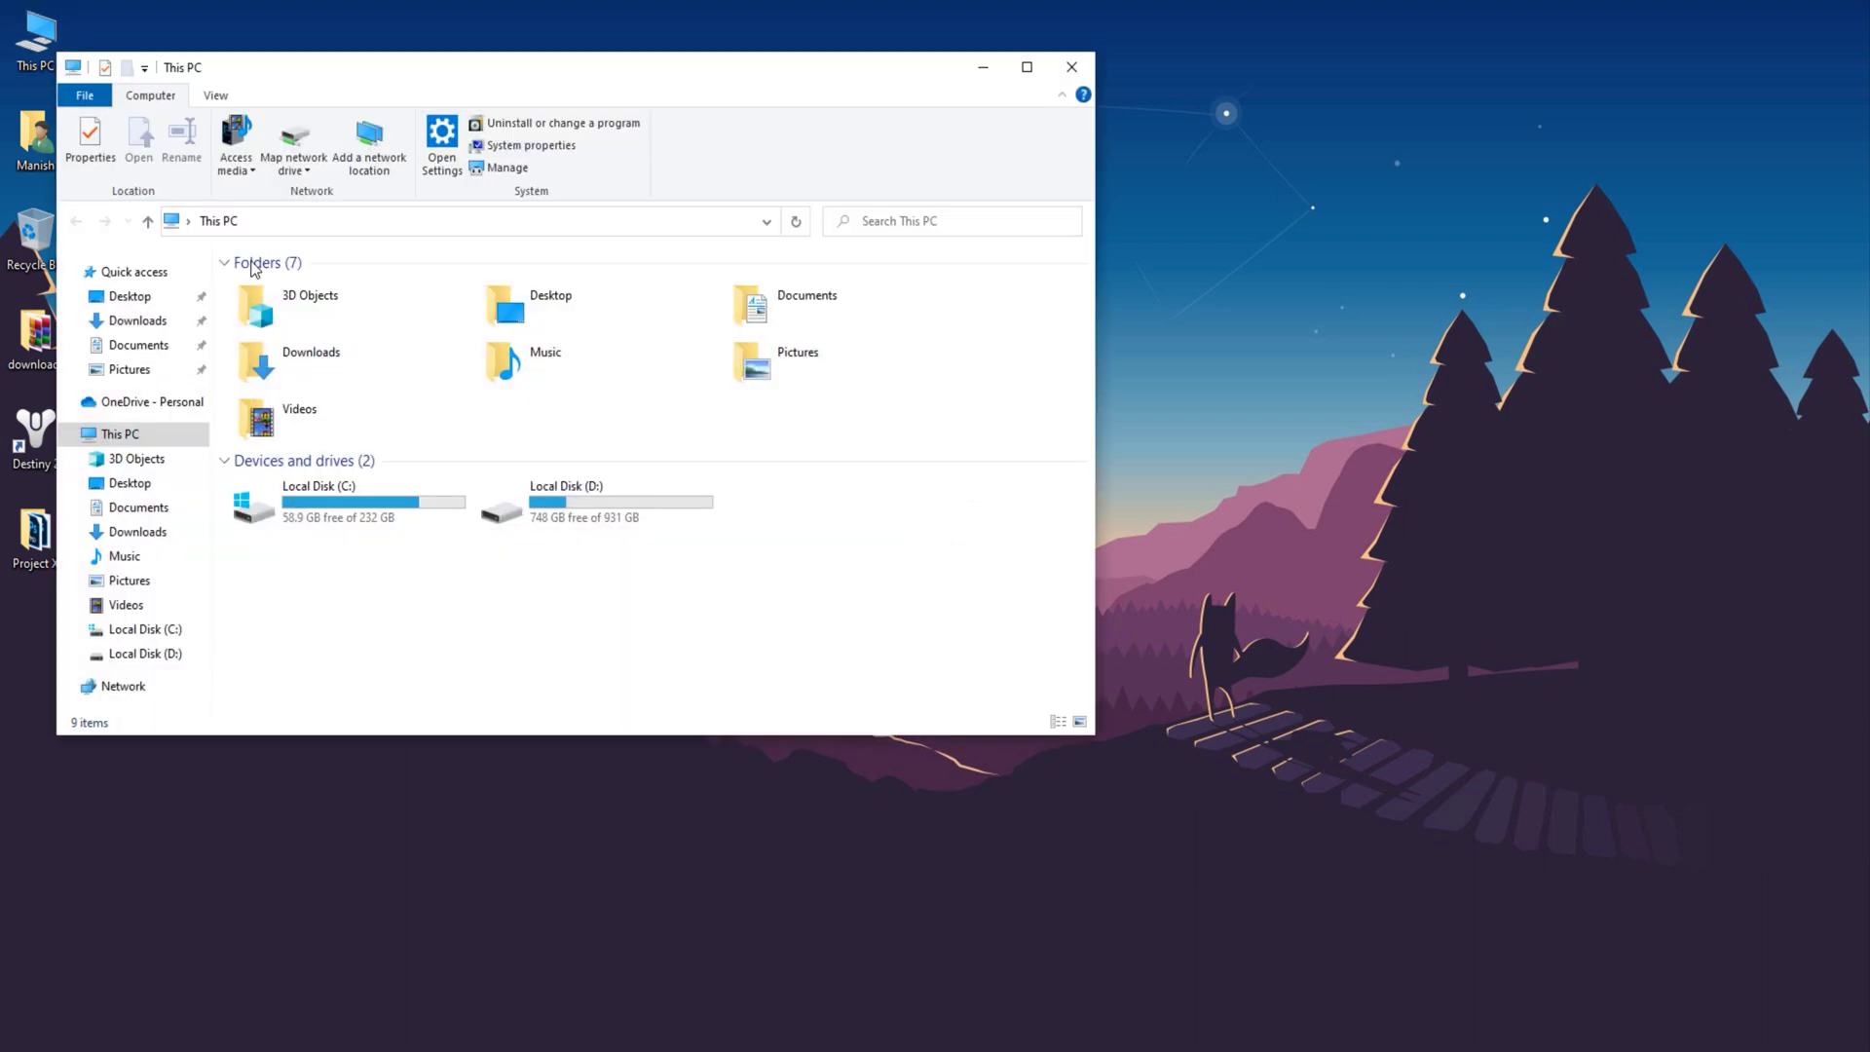
click(336, 525)
double_click(336, 526)
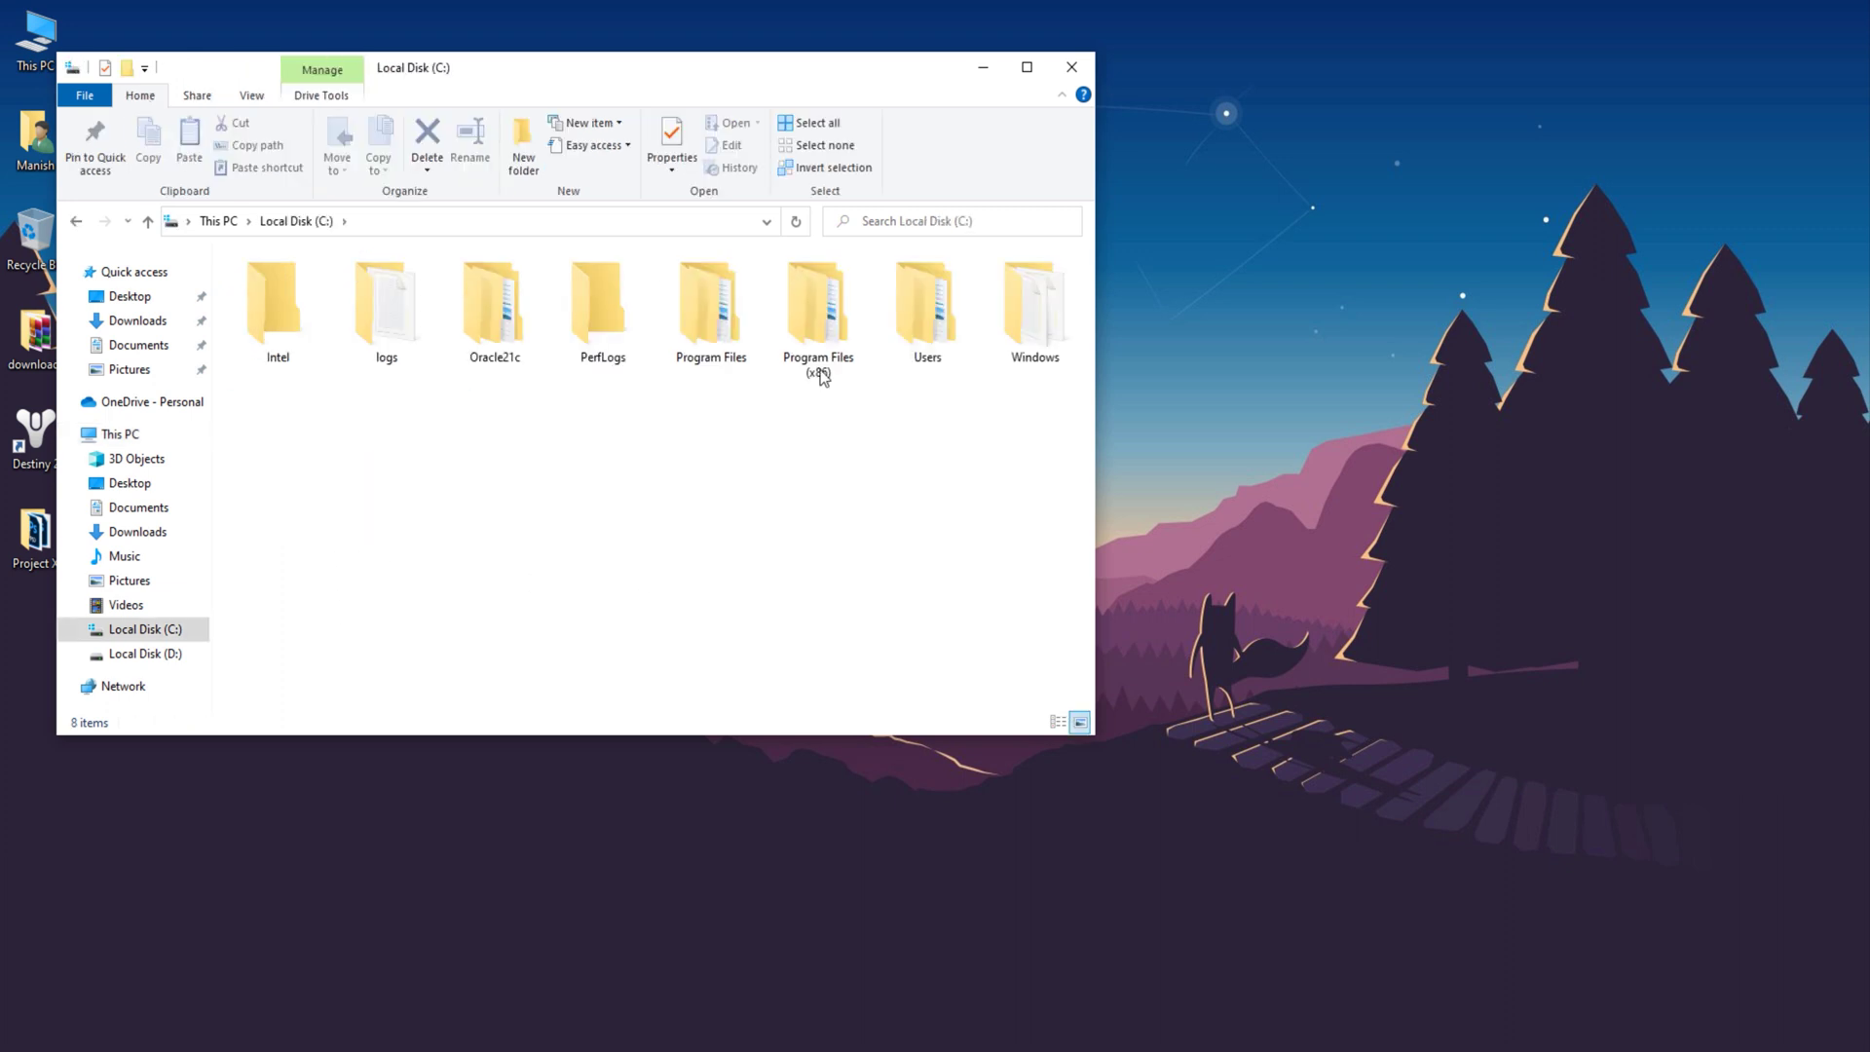
click(527, 333)
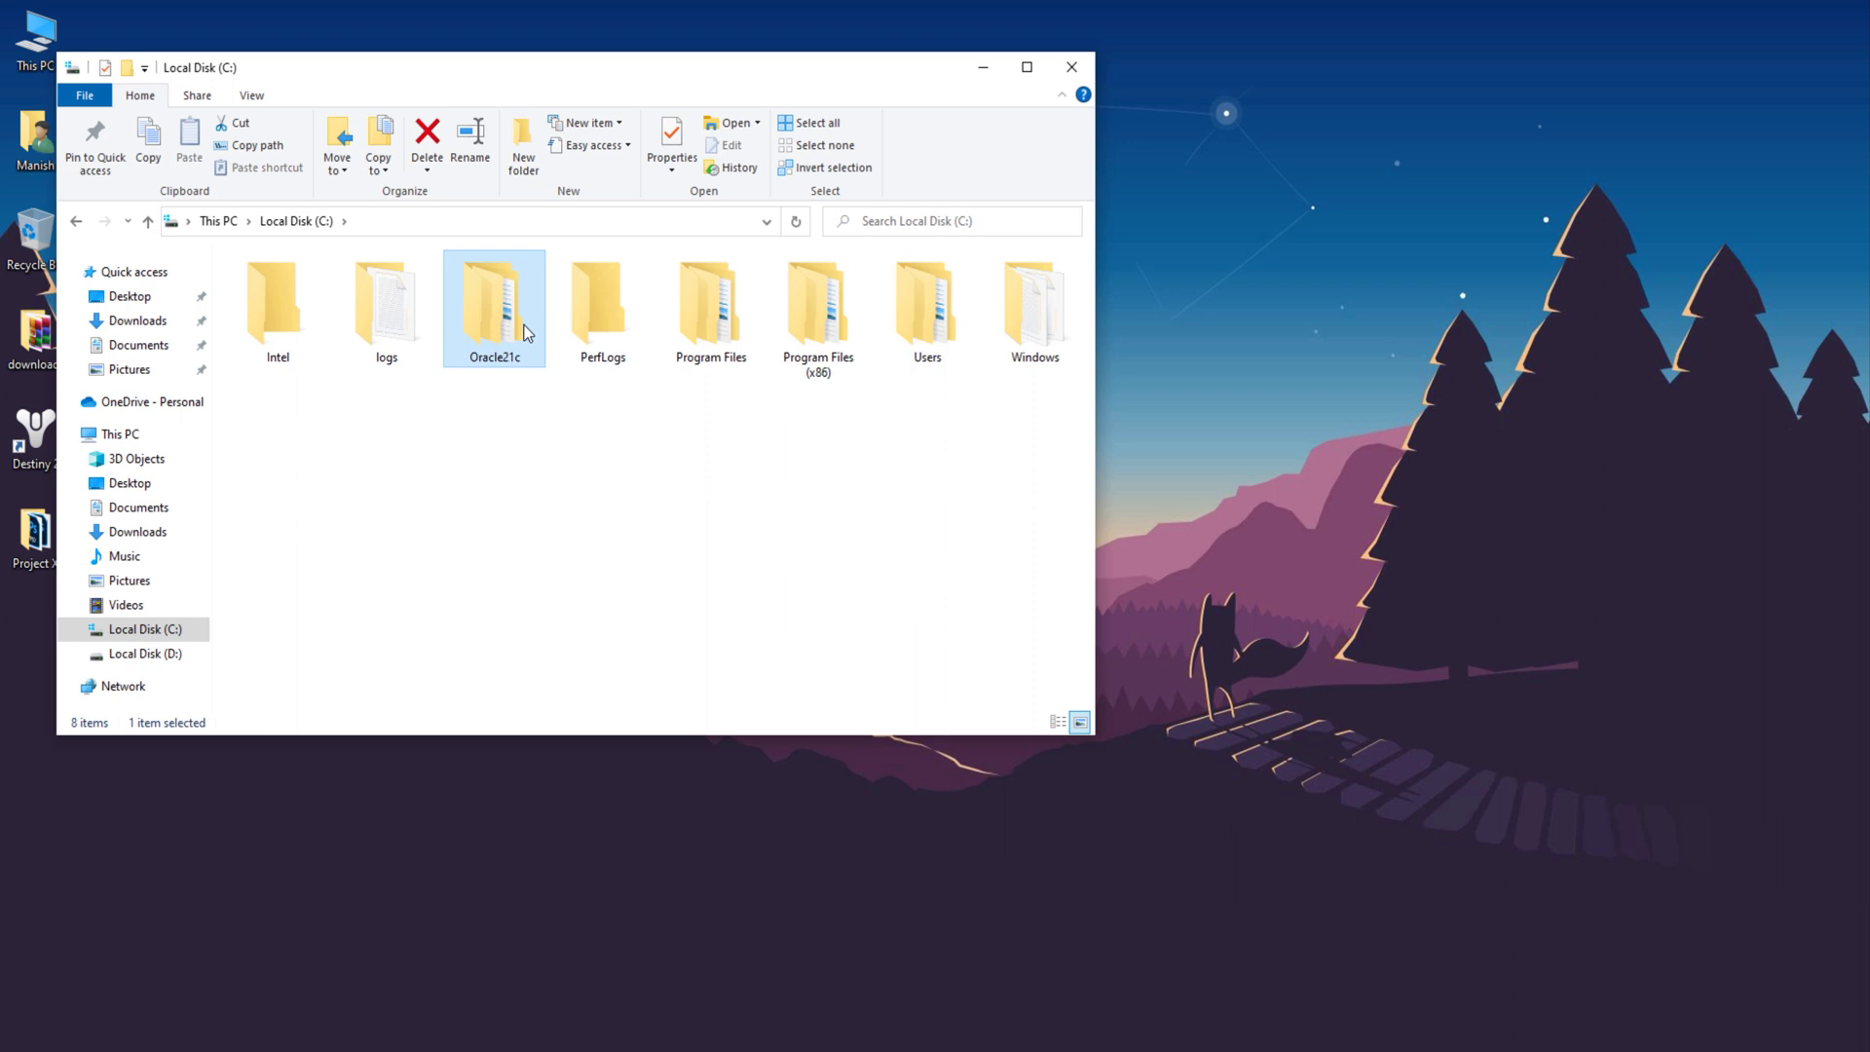
right_click(524, 325)
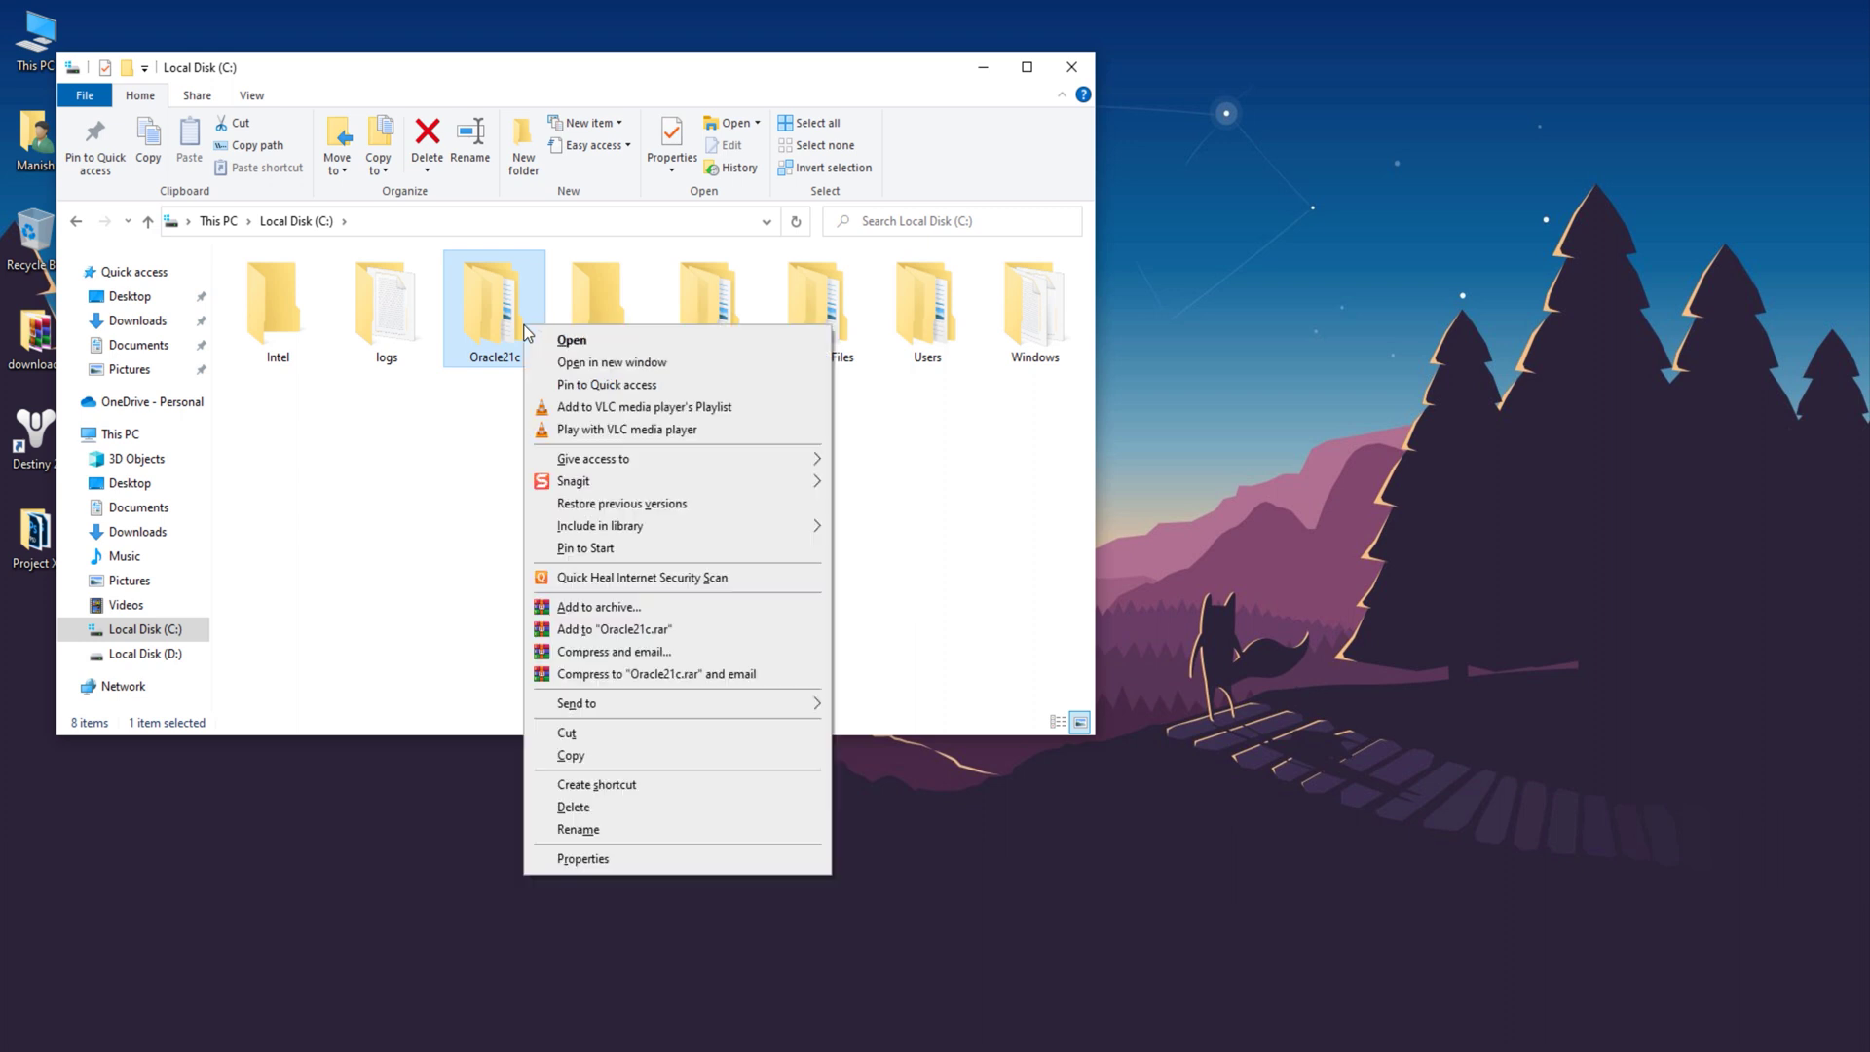
click(574, 807)
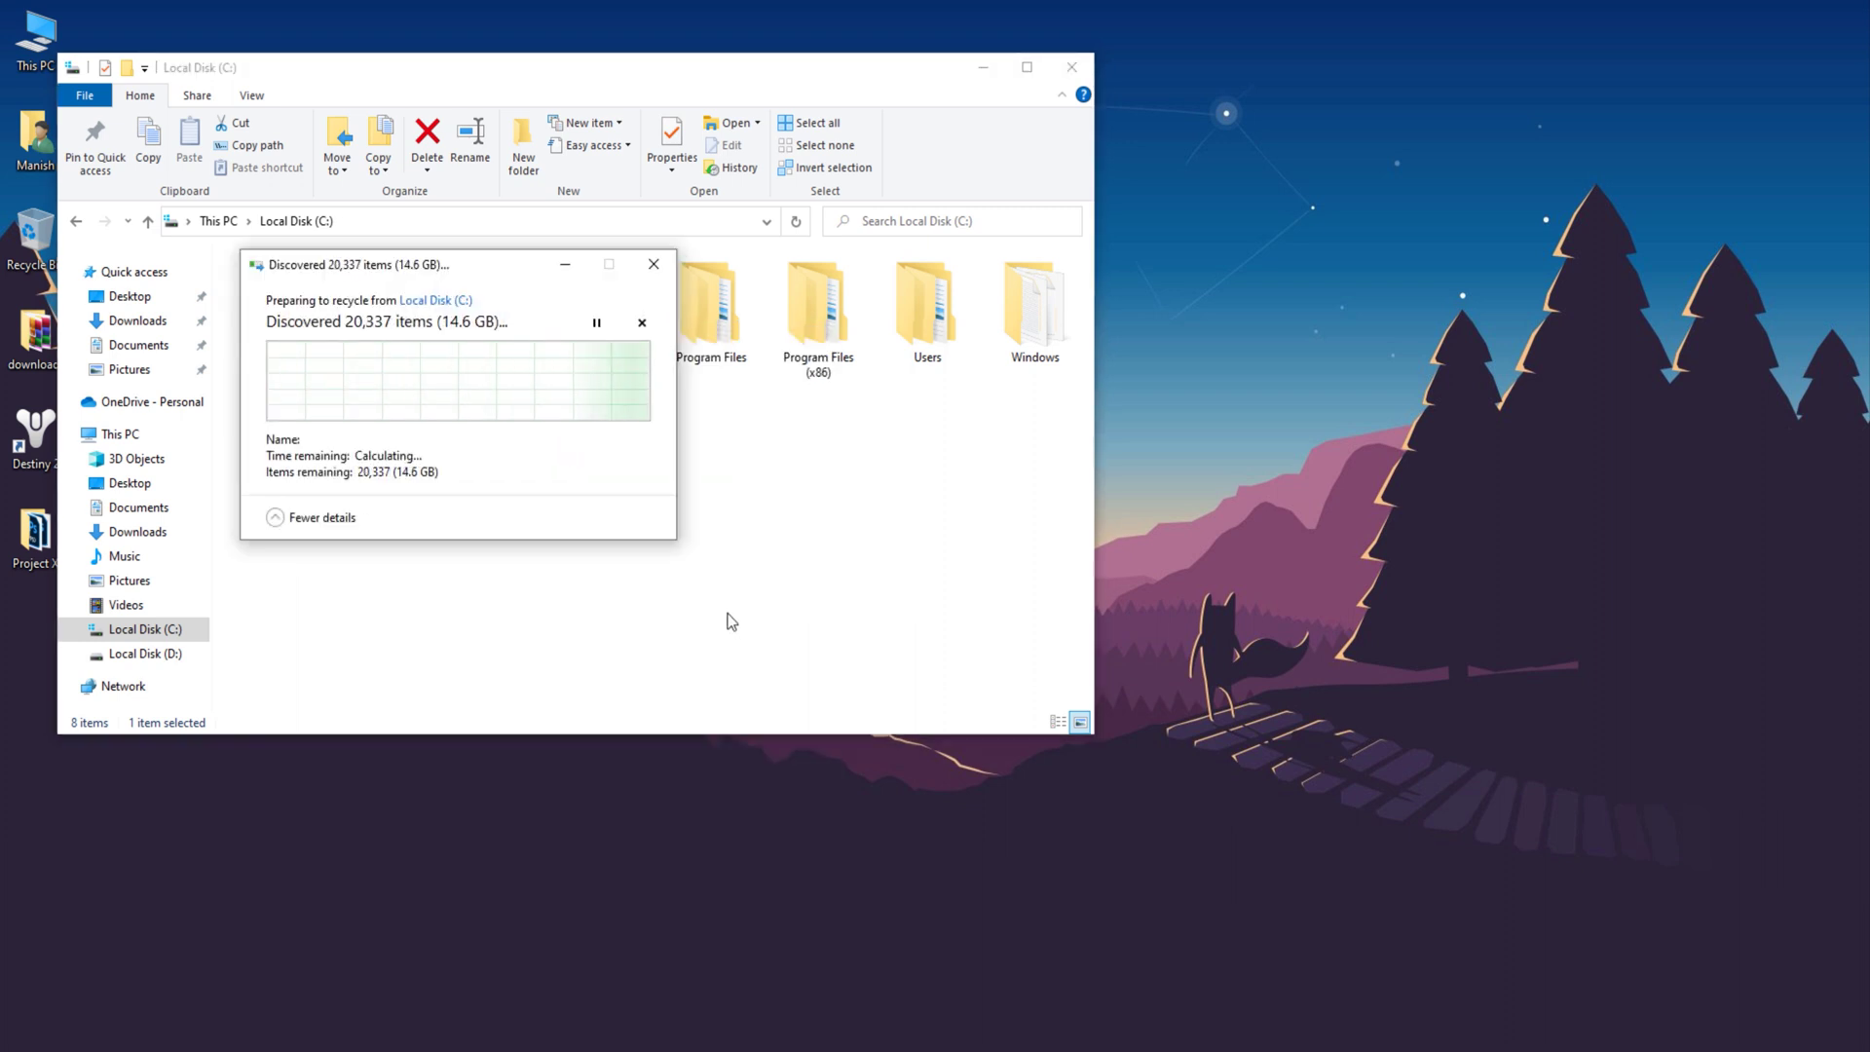
click(635, 432)
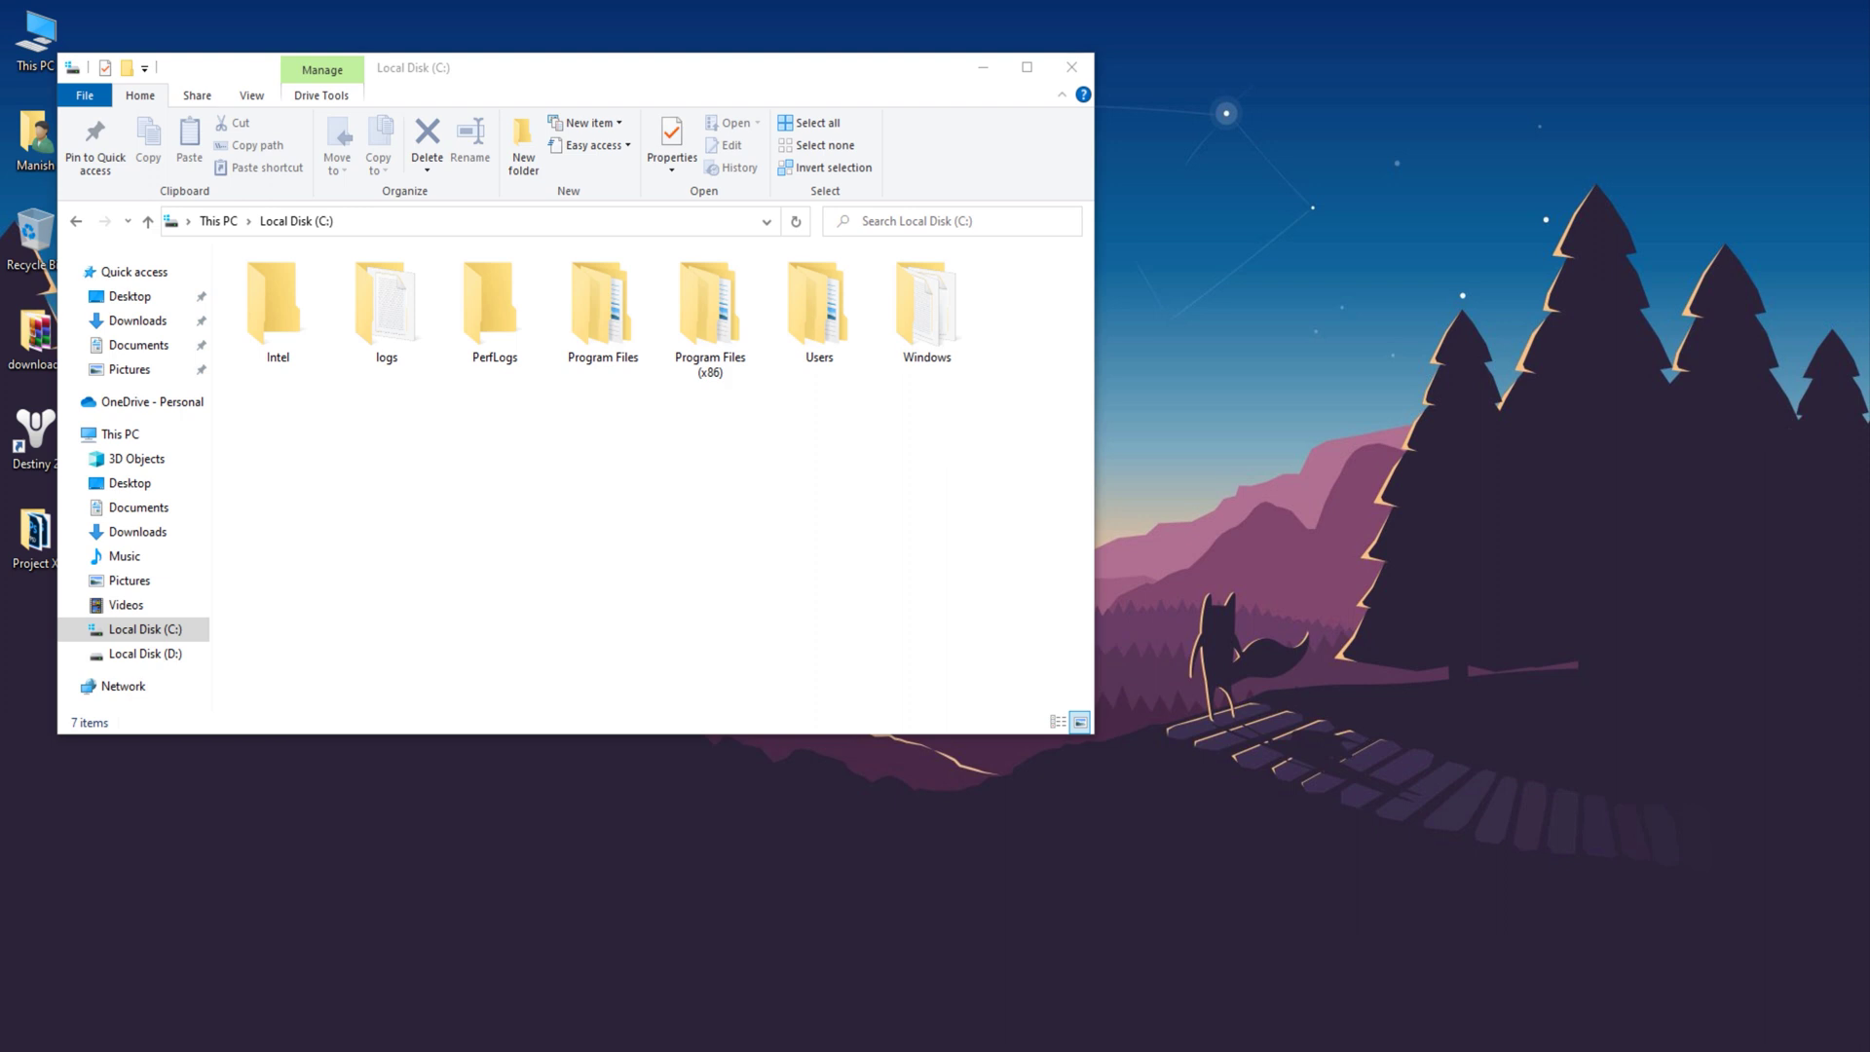
Delete the Oracle folder from C:\Program Files, leaving 36 items there
click(450, 456)
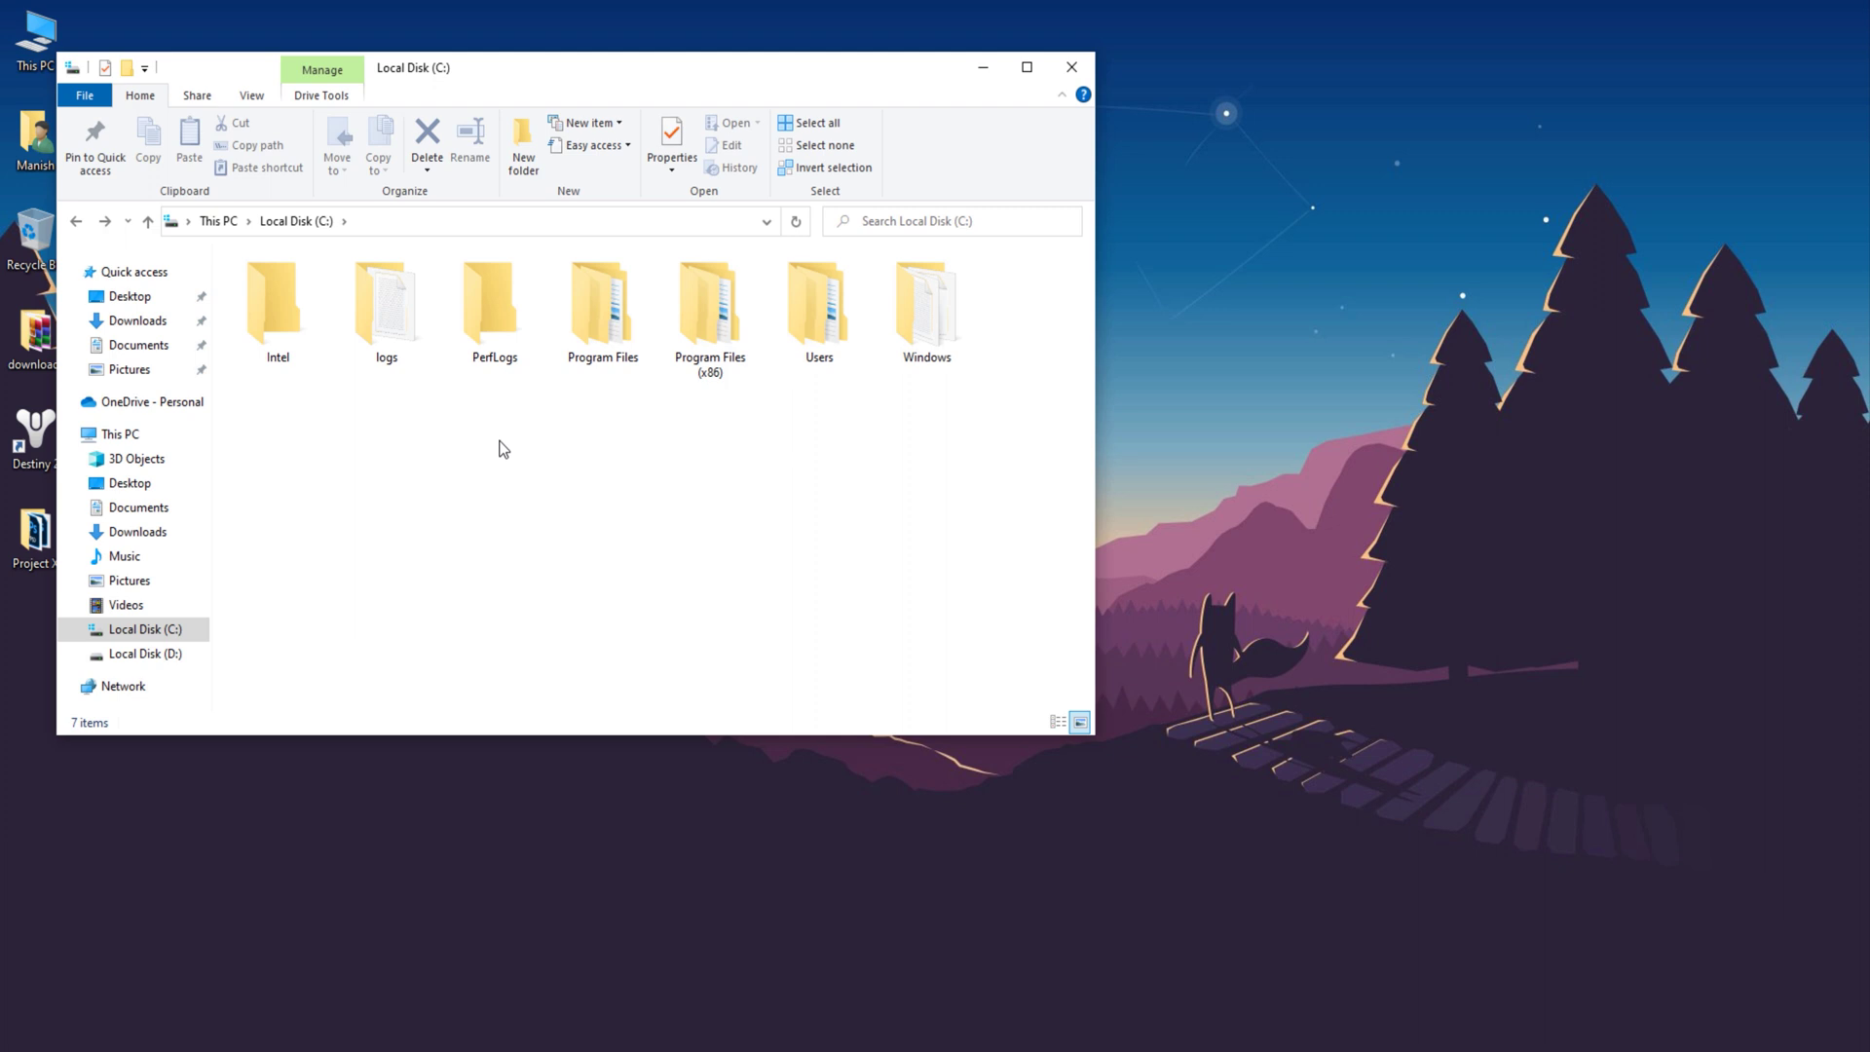
double_click(620, 357)
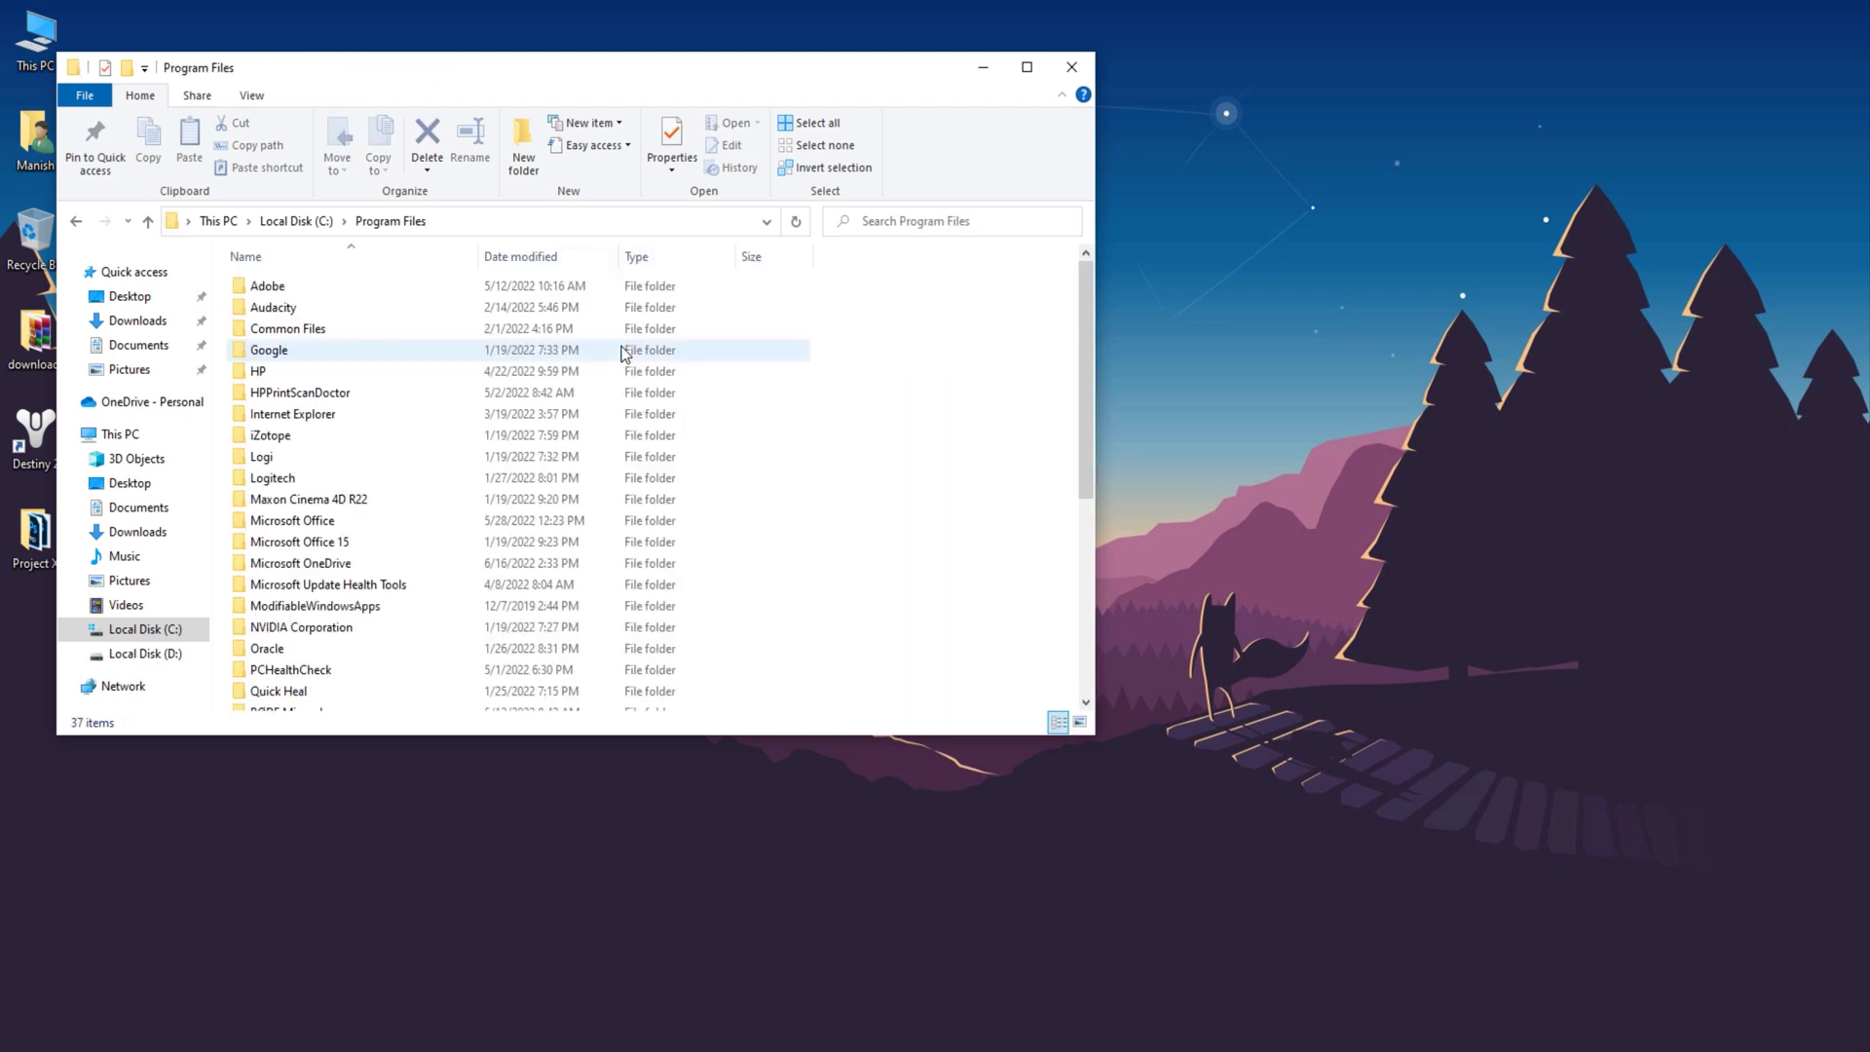
click(351, 648)
right_click(351, 648)
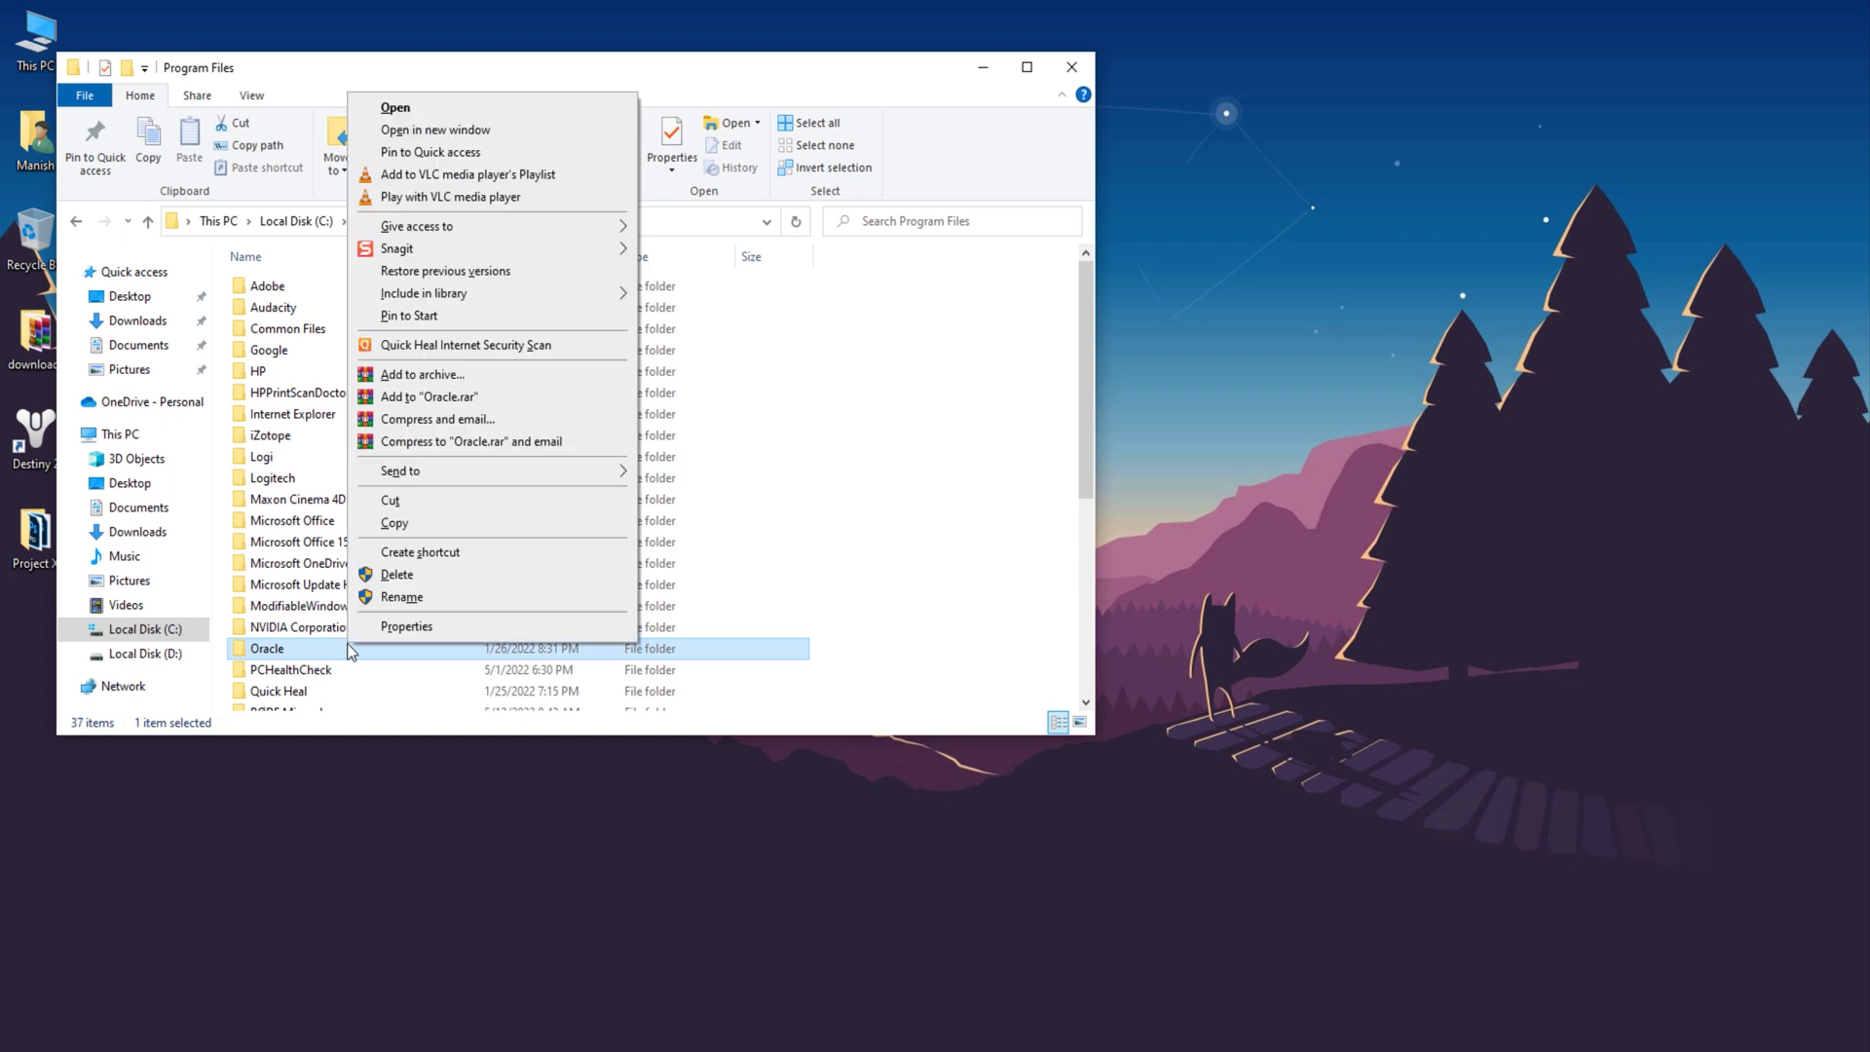
click(397, 575)
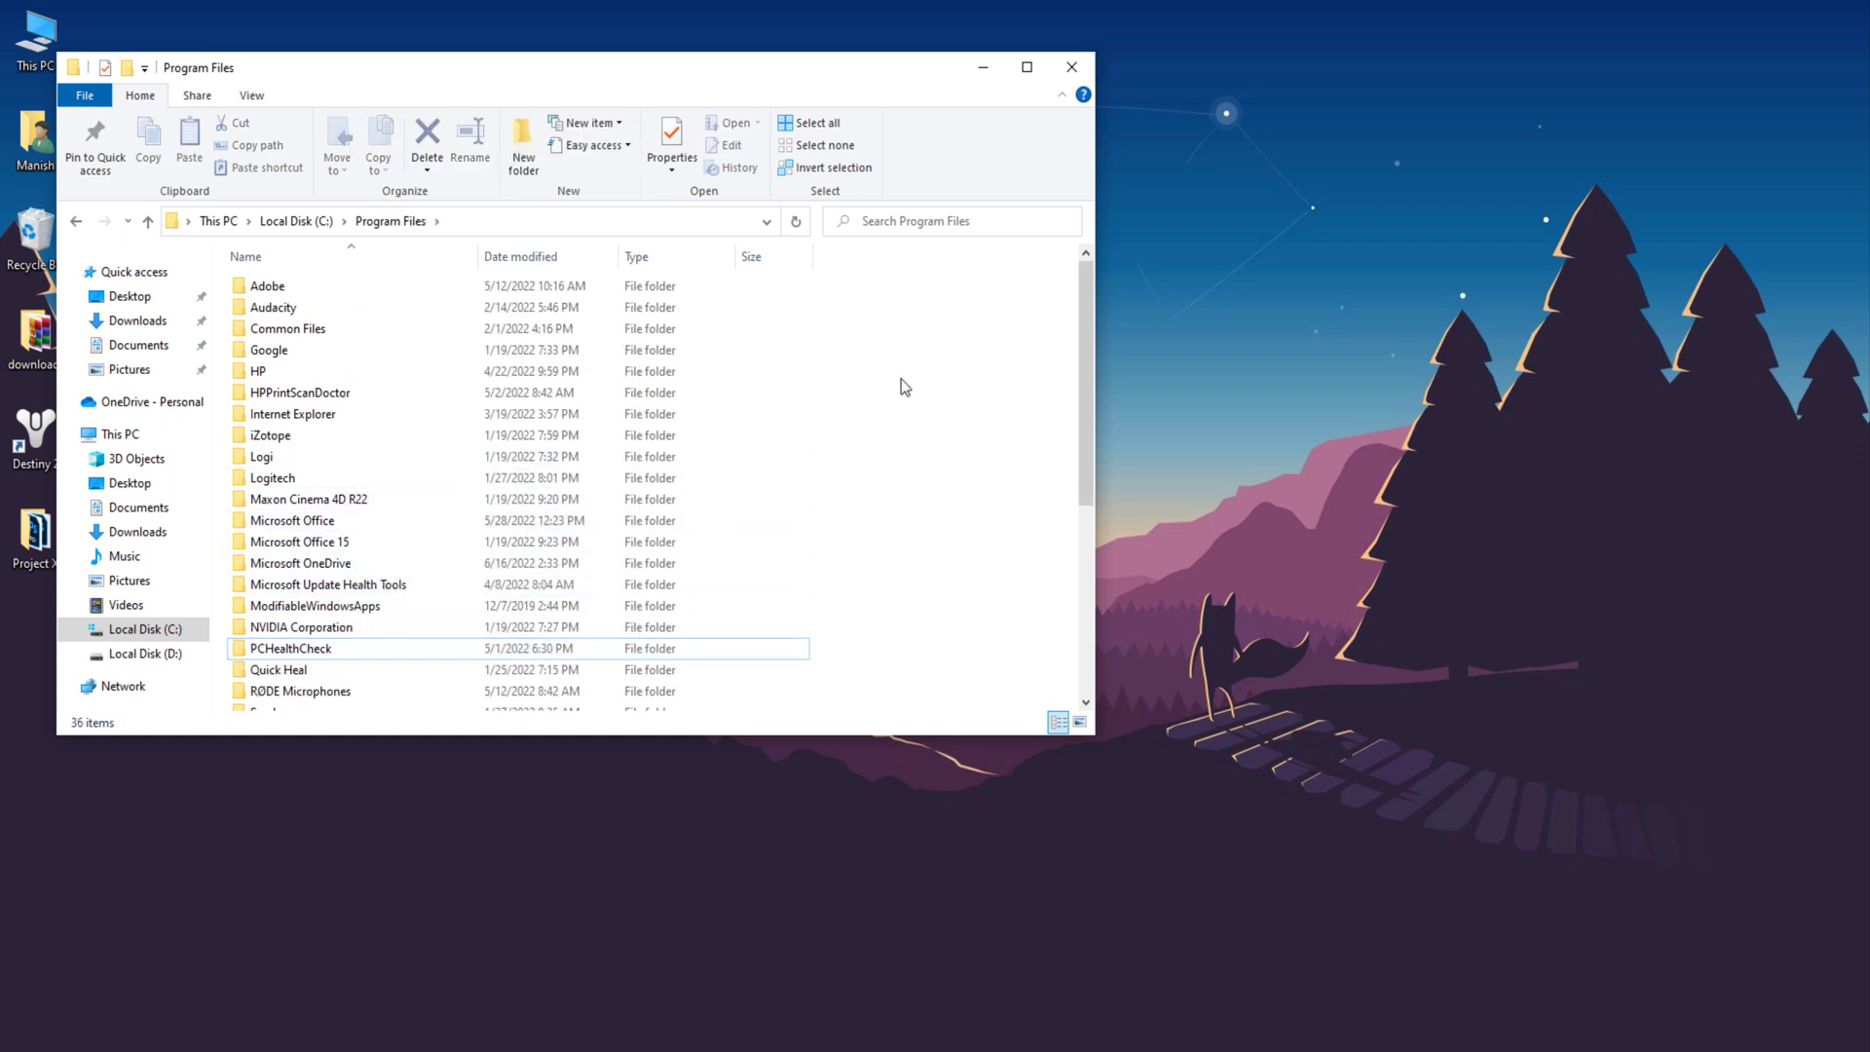